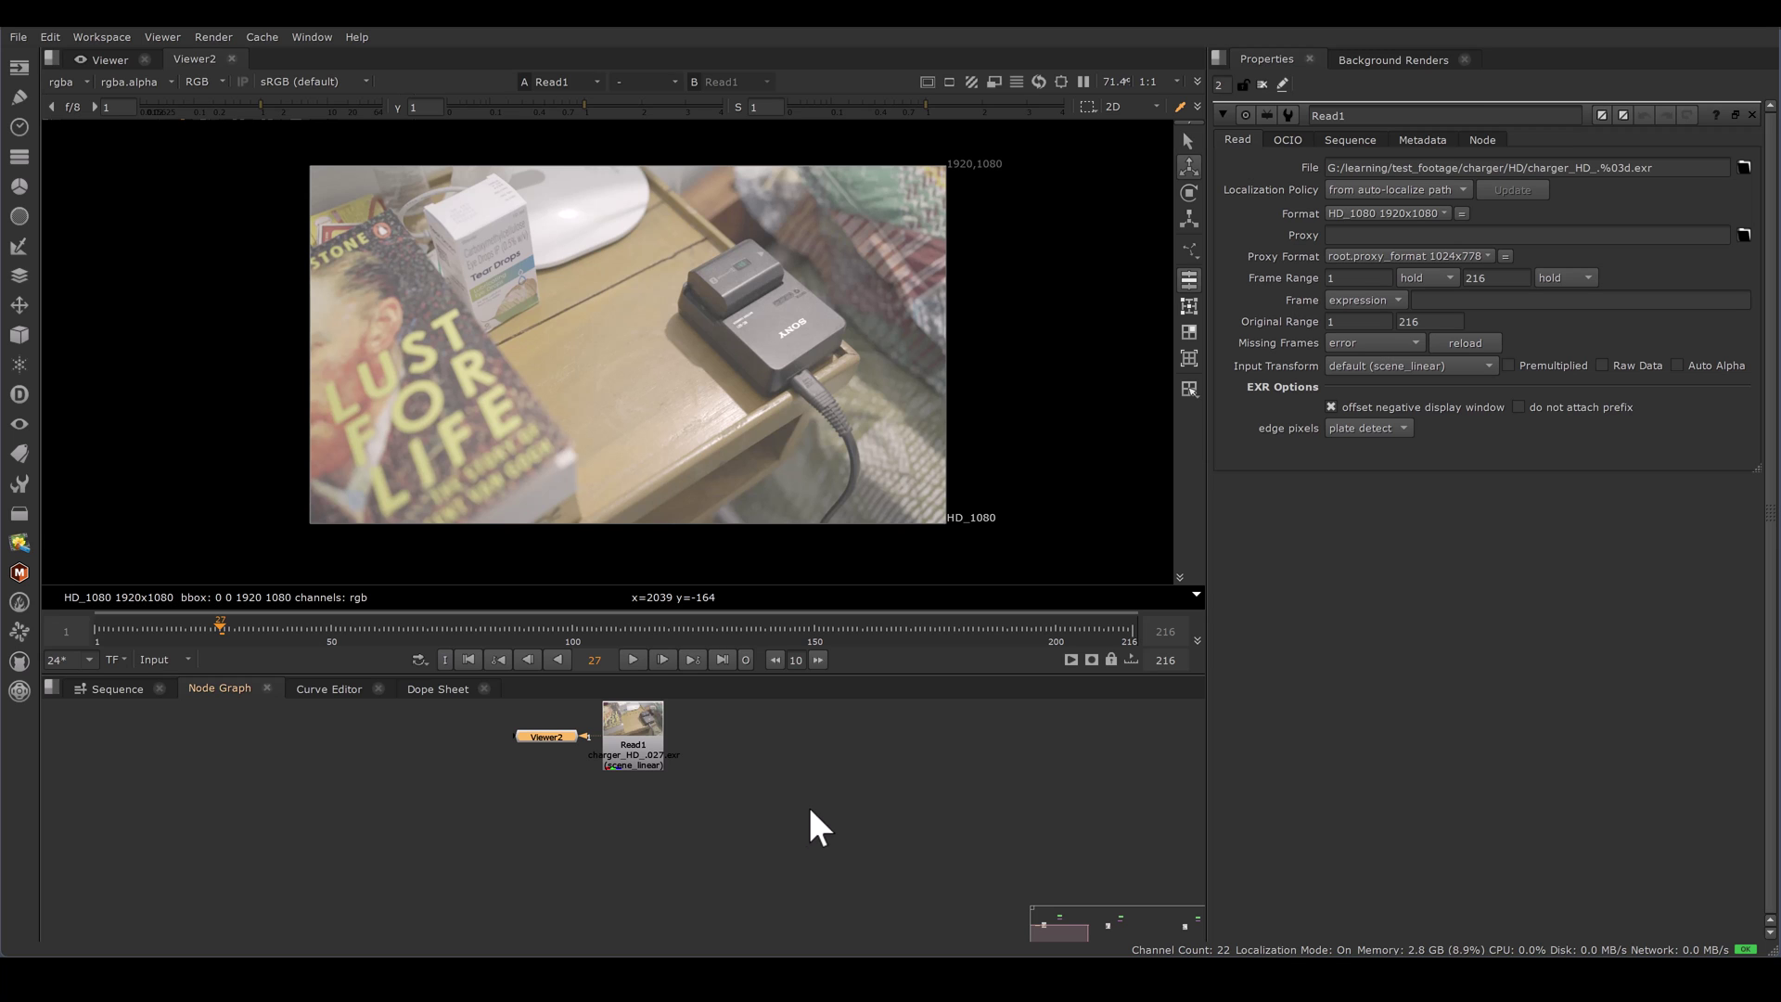
# Play through the charger footage, set Roto3 aside, and attach CornerPin2D_Layer_1 below Read1.
pyautogui.click(632, 660)
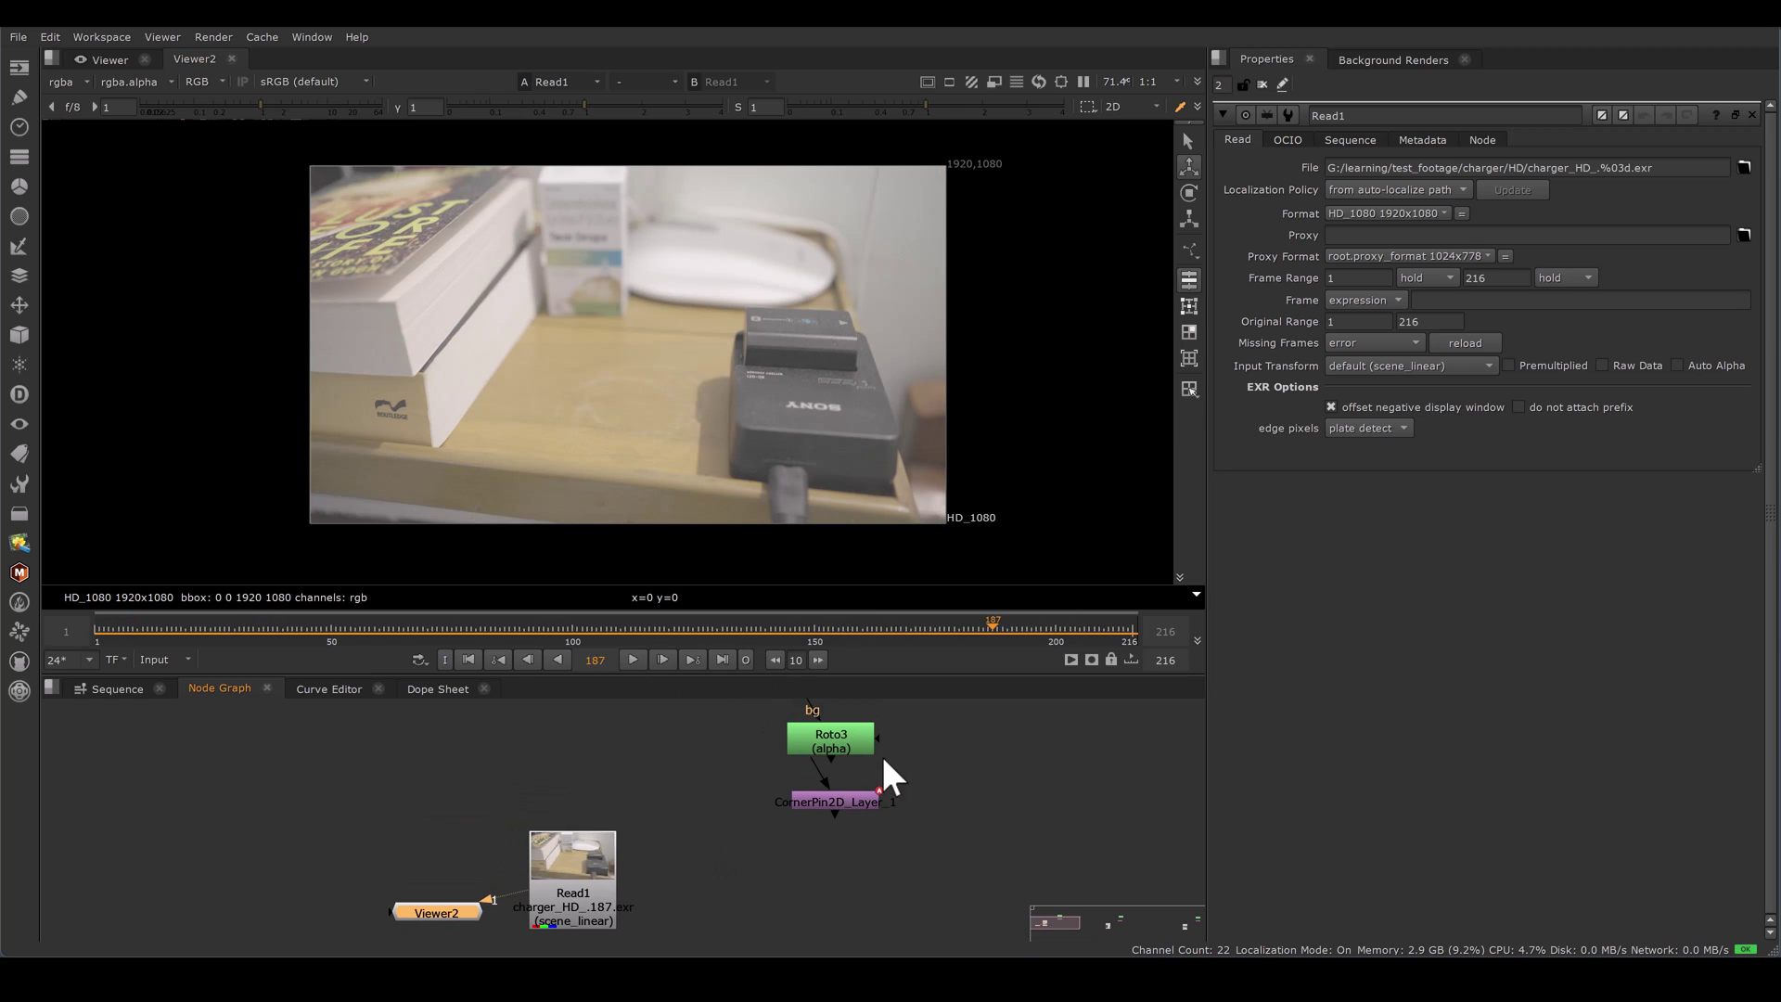
pyautogui.moveTo(853, 742); pyautogui.dragTo(970, 880)
pyautogui.moveTo(818, 805); pyautogui.dragTo(759, 904)
pyautogui.moveTo(811, 806); pyautogui.dragTo(922, 689, button='middle')
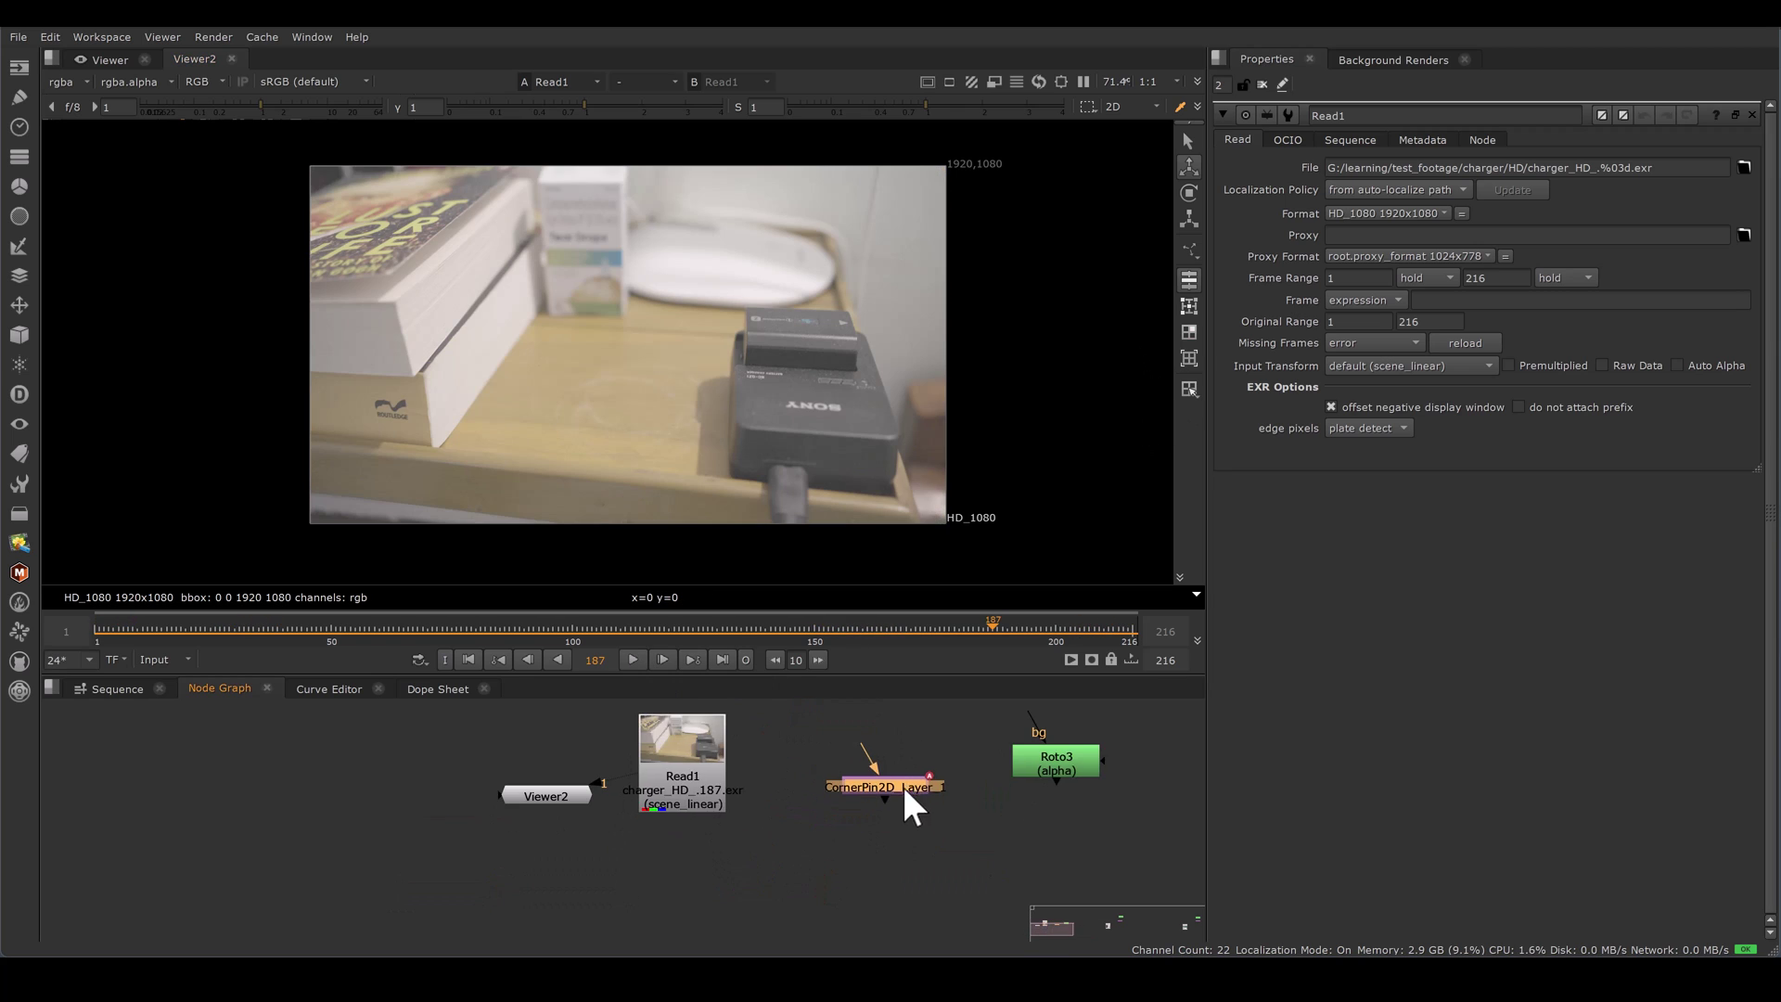
pyautogui.moveTo(903, 790); pyautogui.dragTo(705, 848)
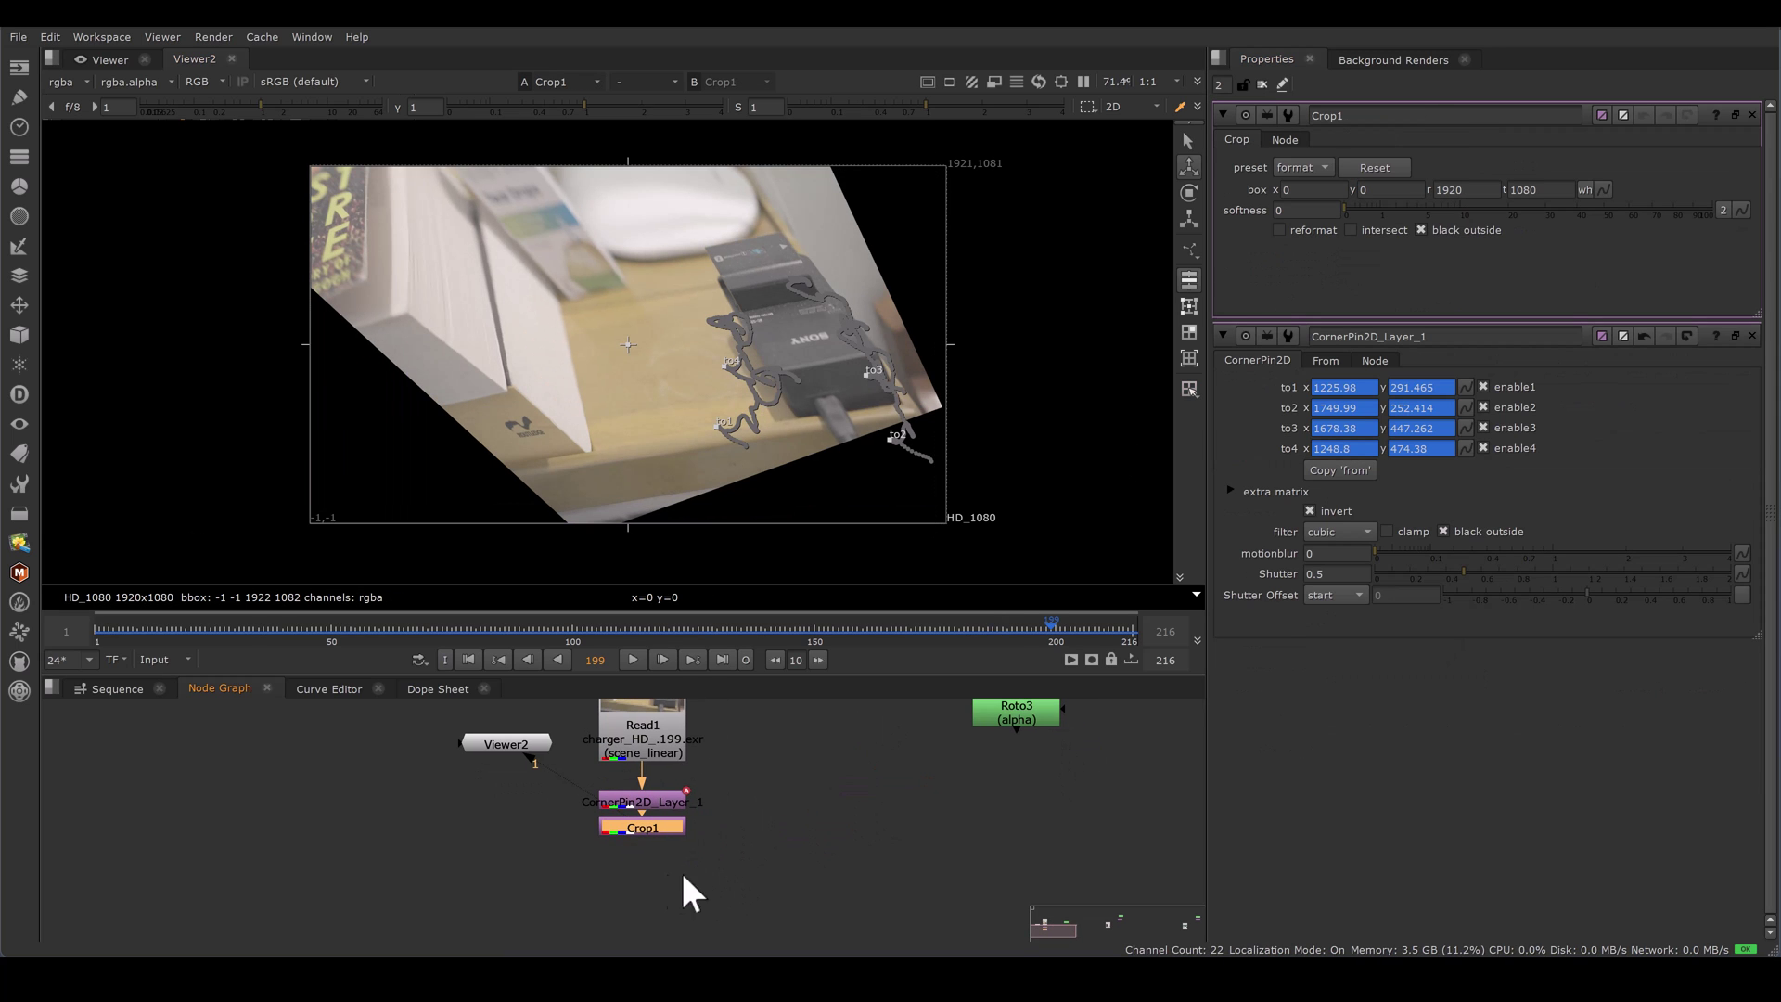
# Add an Inpaint node to the node graph below Crop1.
pyautogui.press('Tab')
pyautogui.write('in')
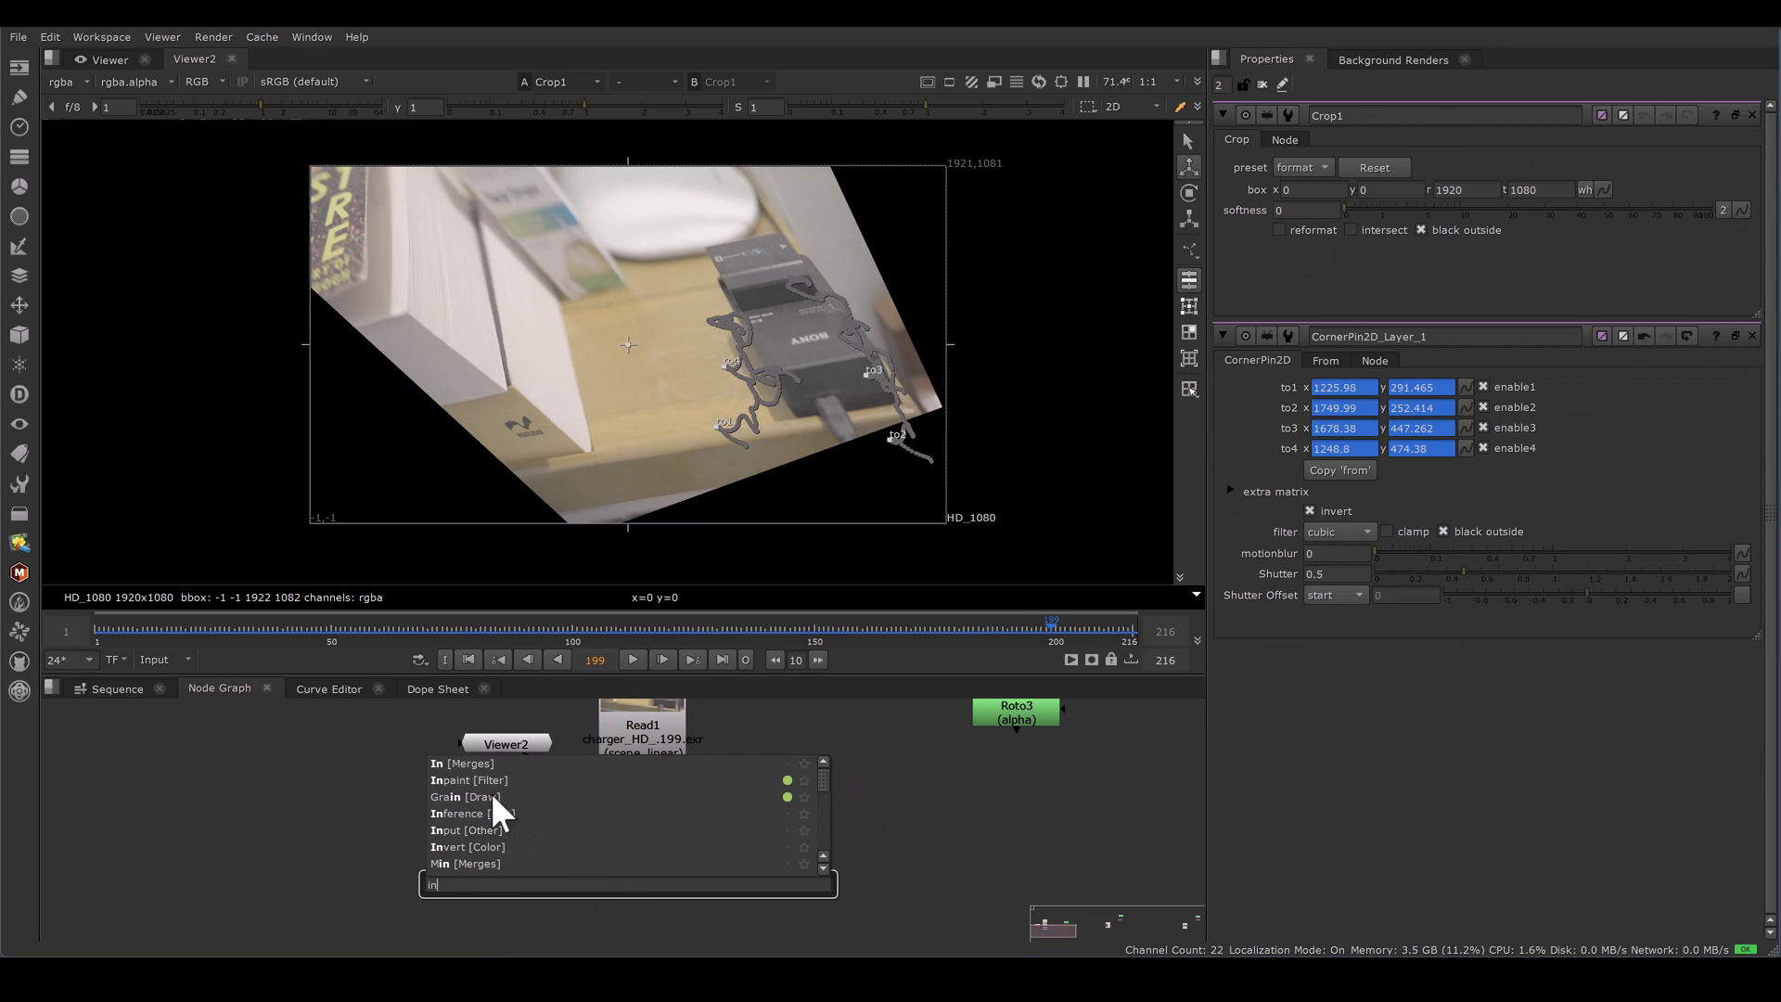
pyautogui.click(489, 782)
pyautogui.scroll(-1, 744, 852)
pyautogui.moveTo(735, 863); pyautogui.dragTo(728, 794, button='middle')
pyautogui.scroll(4, 726, 793)
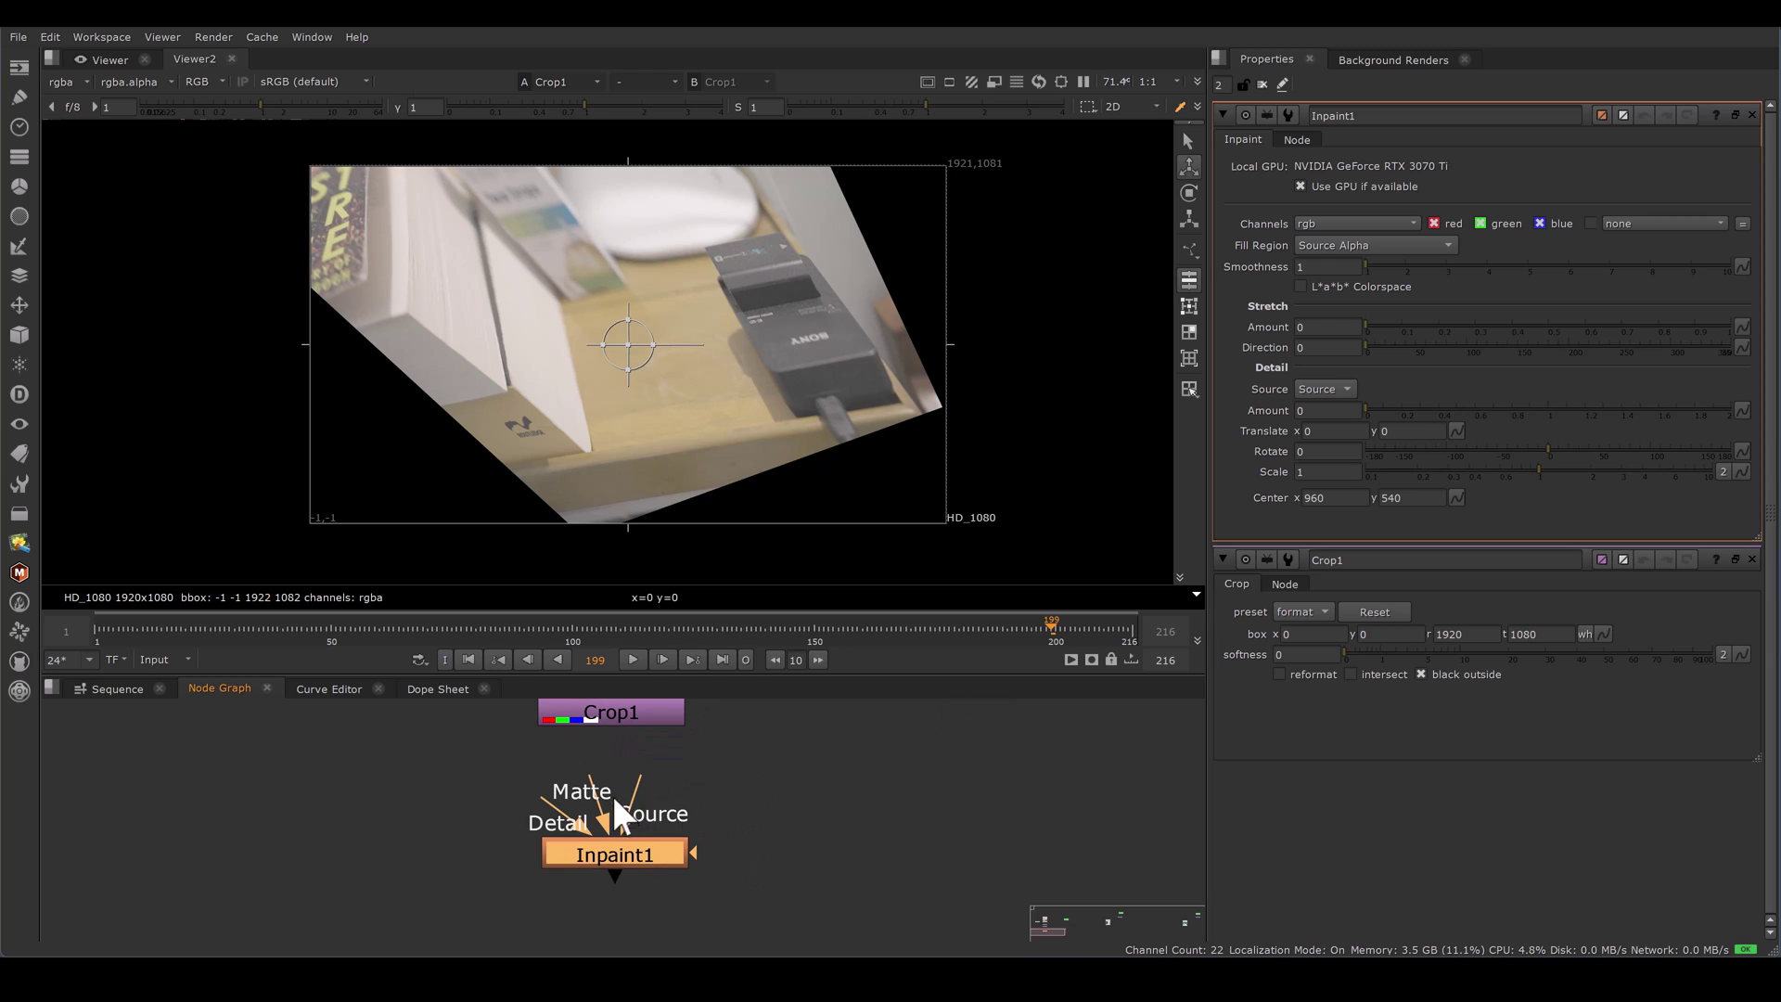
# Connect the Inpaint node's Source input to Crop1.
pyautogui.moveTo(553, 805); pyautogui.dragTo(376, 862)
pyautogui.moveTo(577, 850); pyautogui.dragTo(581, 873)
pyautogui.moveTo(644, 800); pyautogui.dragTo(633, 720)
pyautogui.scroll(-3, 648, 792)
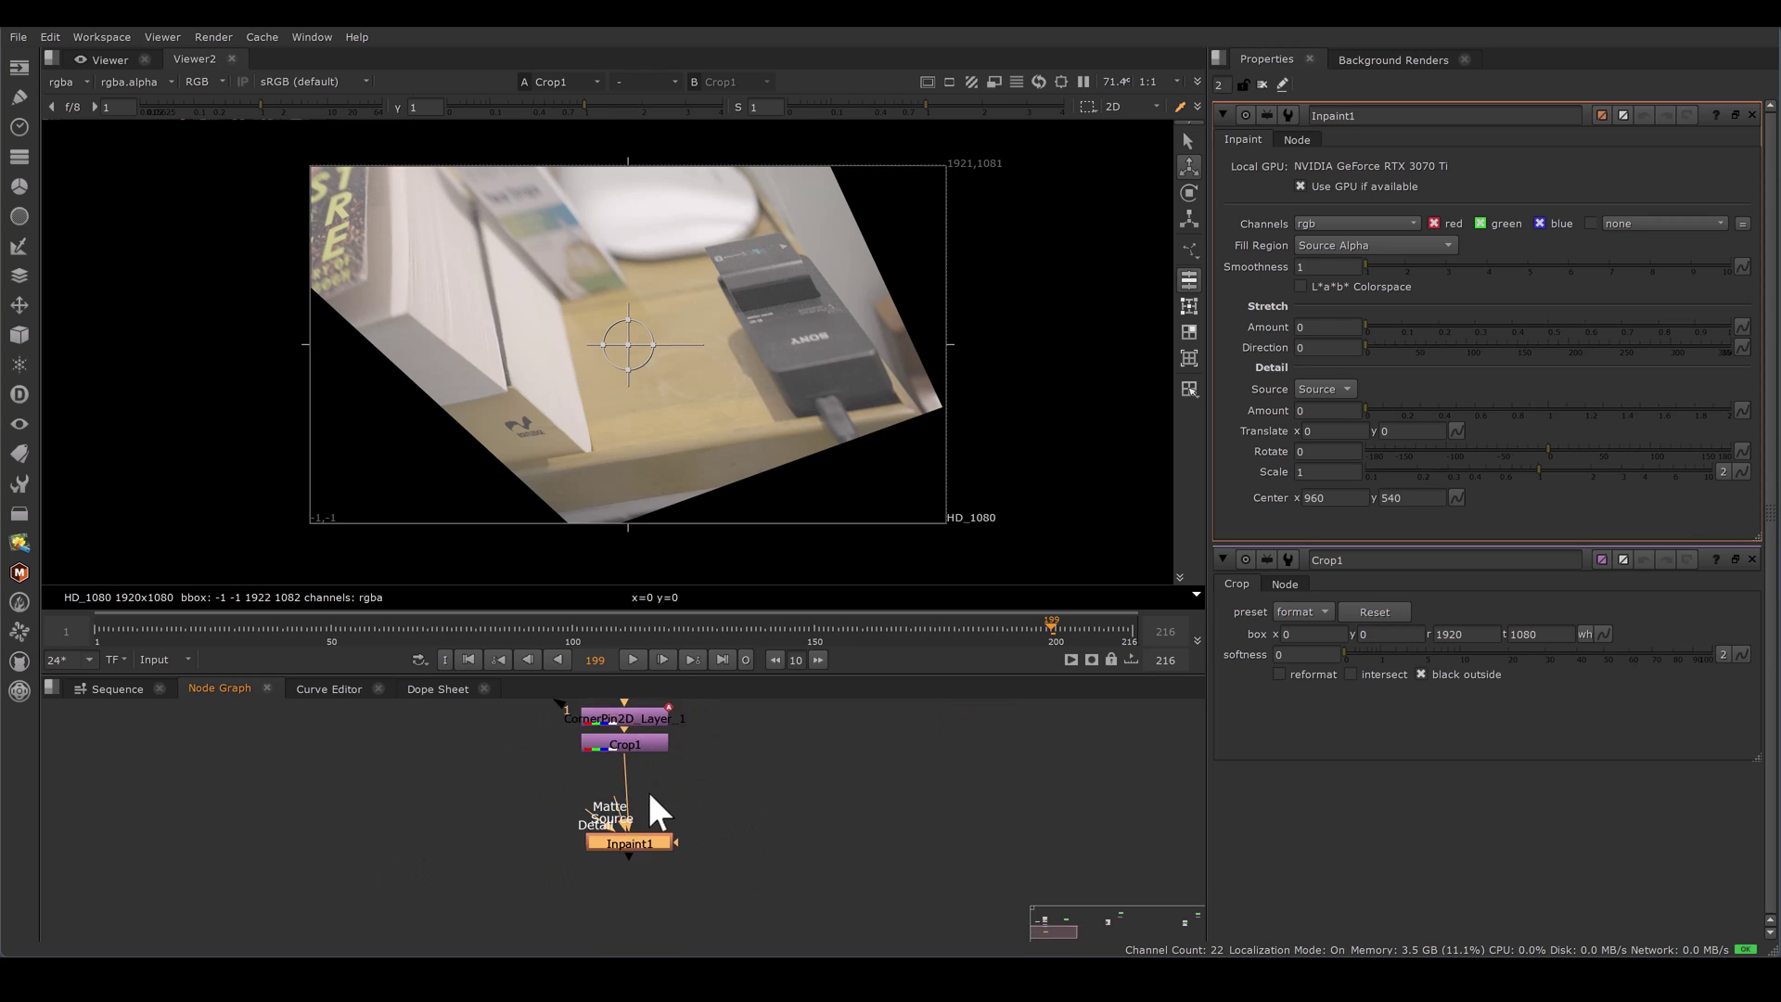
# Bring Roto3 closer to Inpaint1 and connect the Matte input to it.
pyautogui.moveTo(648, 793); pyautogui.dragTo(531, 868, button='middle')
pyautogui.scroll(-2, 787, 762)
pyautogui.moveTo(842, 726); pyautogui.dragTo(789, 842)
pyautogui.scroll(3, 625, 881)
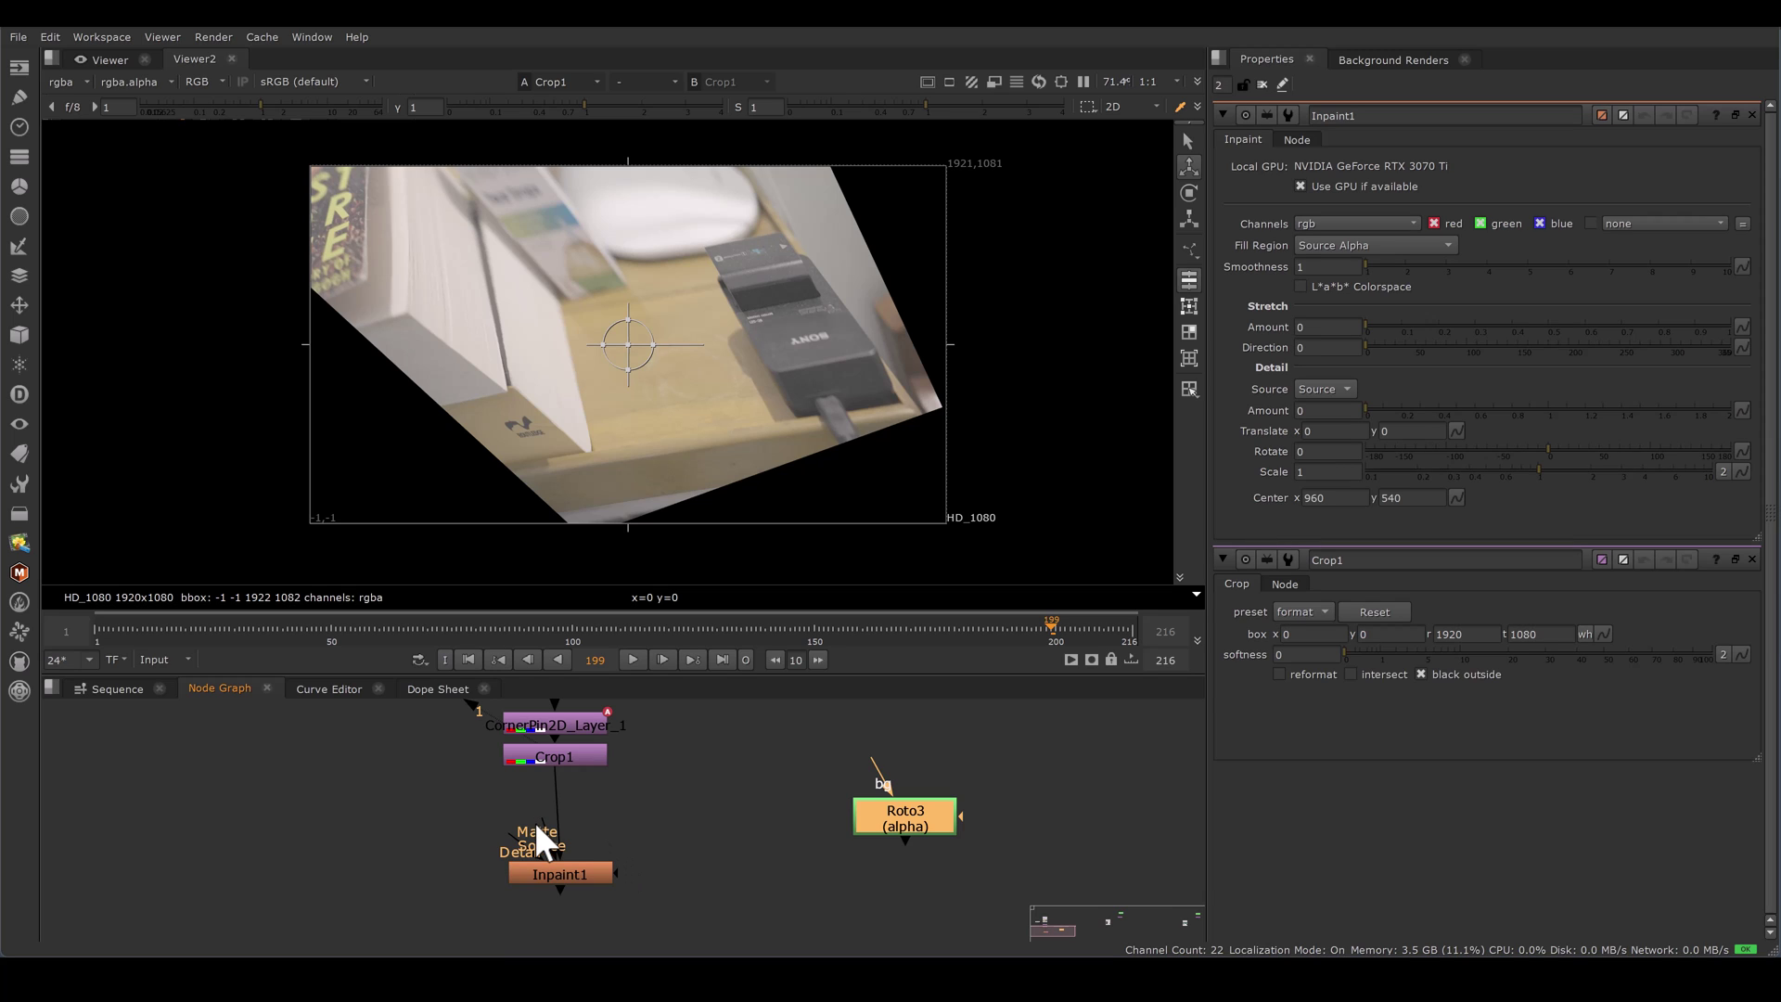
pyautogui.moveTo(543, 821); pyautogui.dragTo(920, 816)
pyautogui.moveTo(920, 816); pyautogui.dragTo(918, 818)
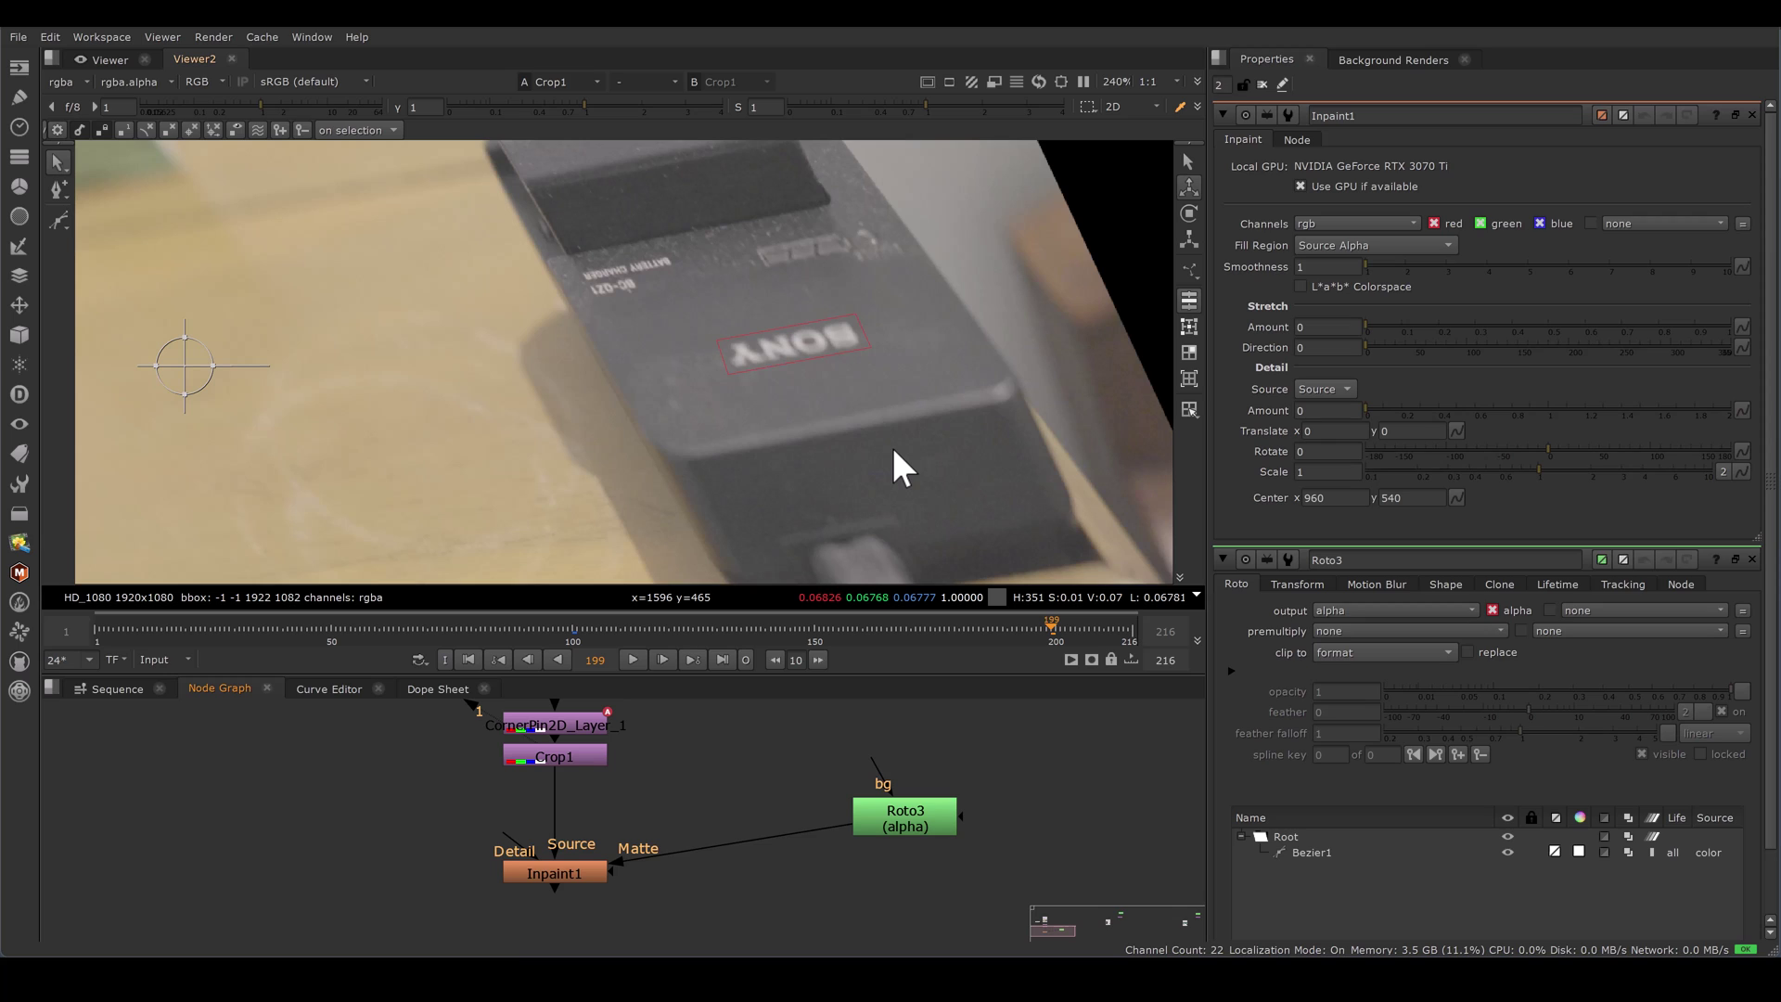
# Set Inpaint1's fill region to Matte Alpha and view the node's output.
pyautogui.click(1375, 245)
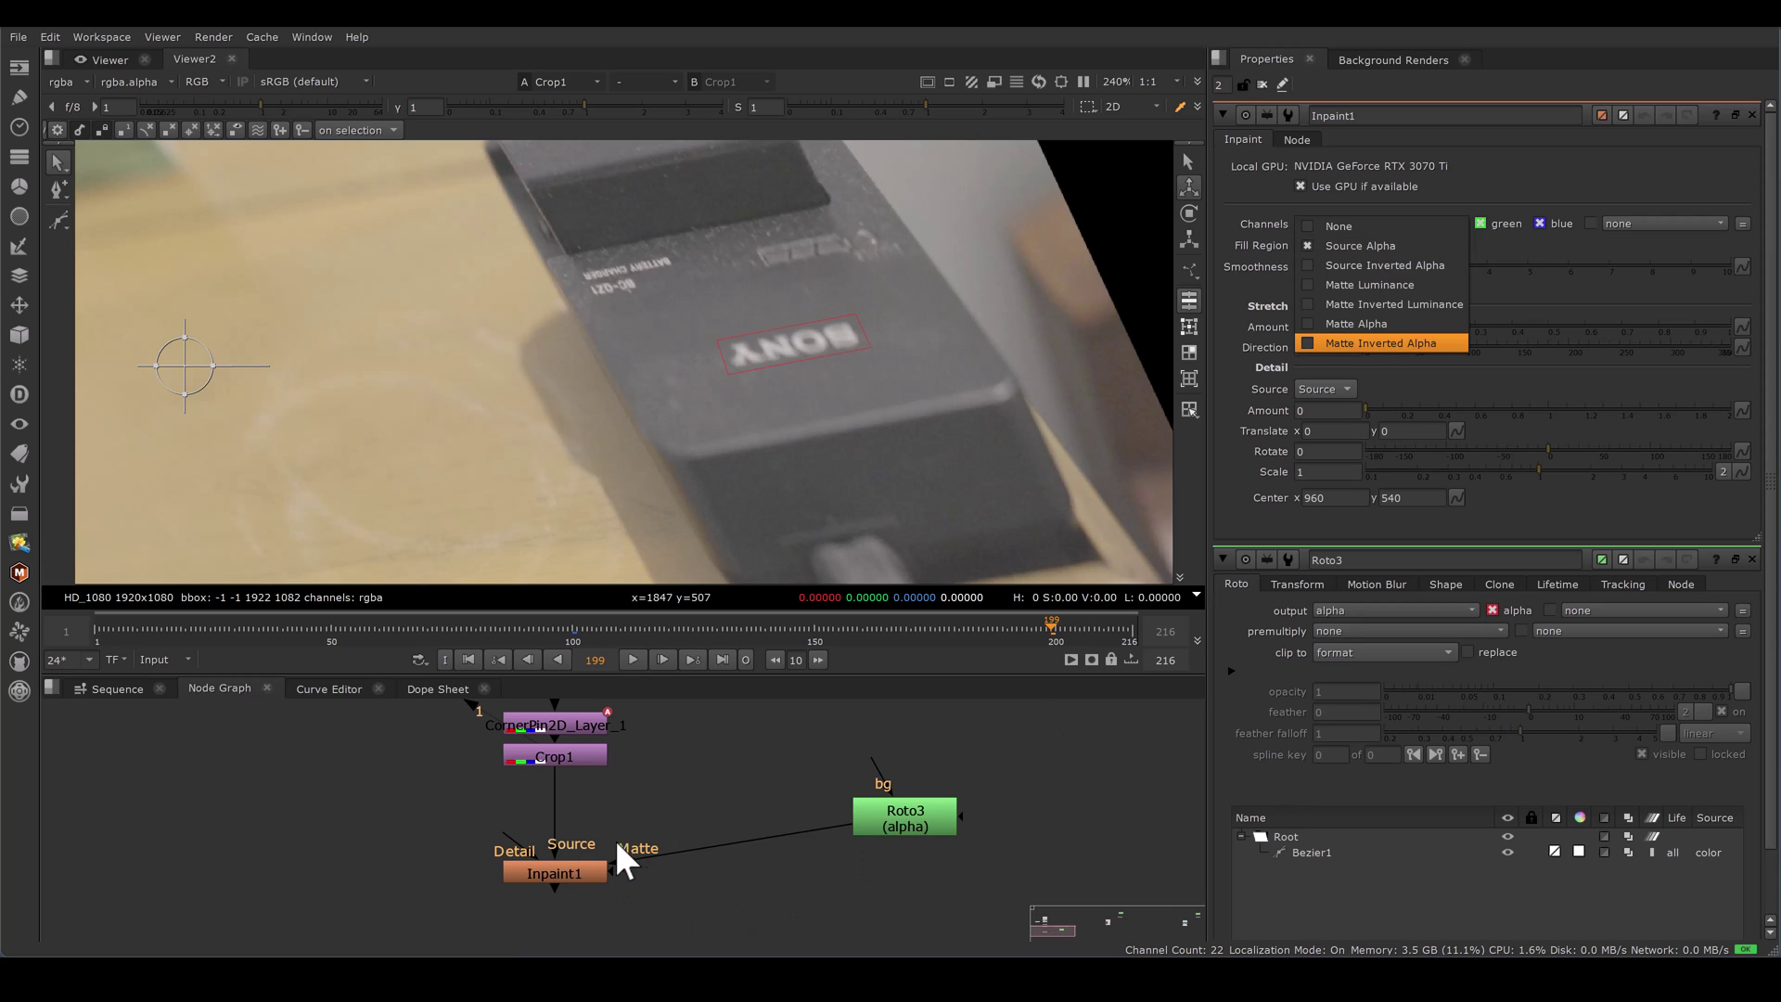
pyautogui.click(1372, 323)
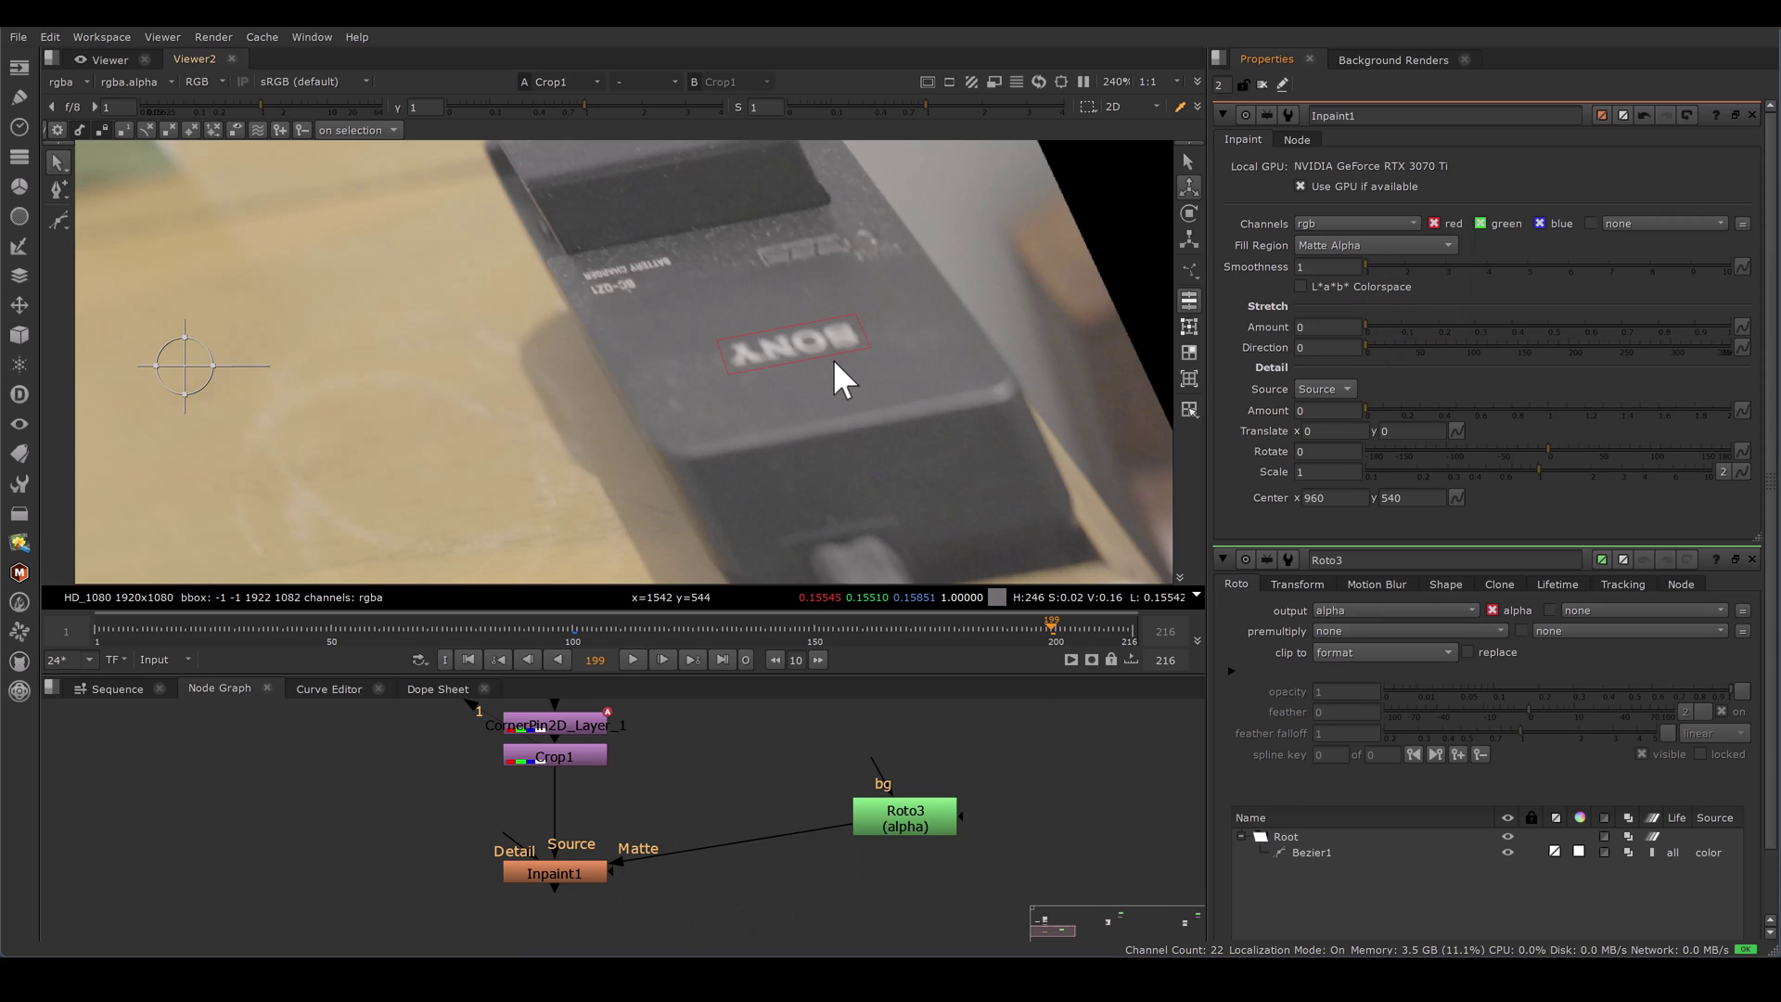
pyautogui.click(1384, 244)
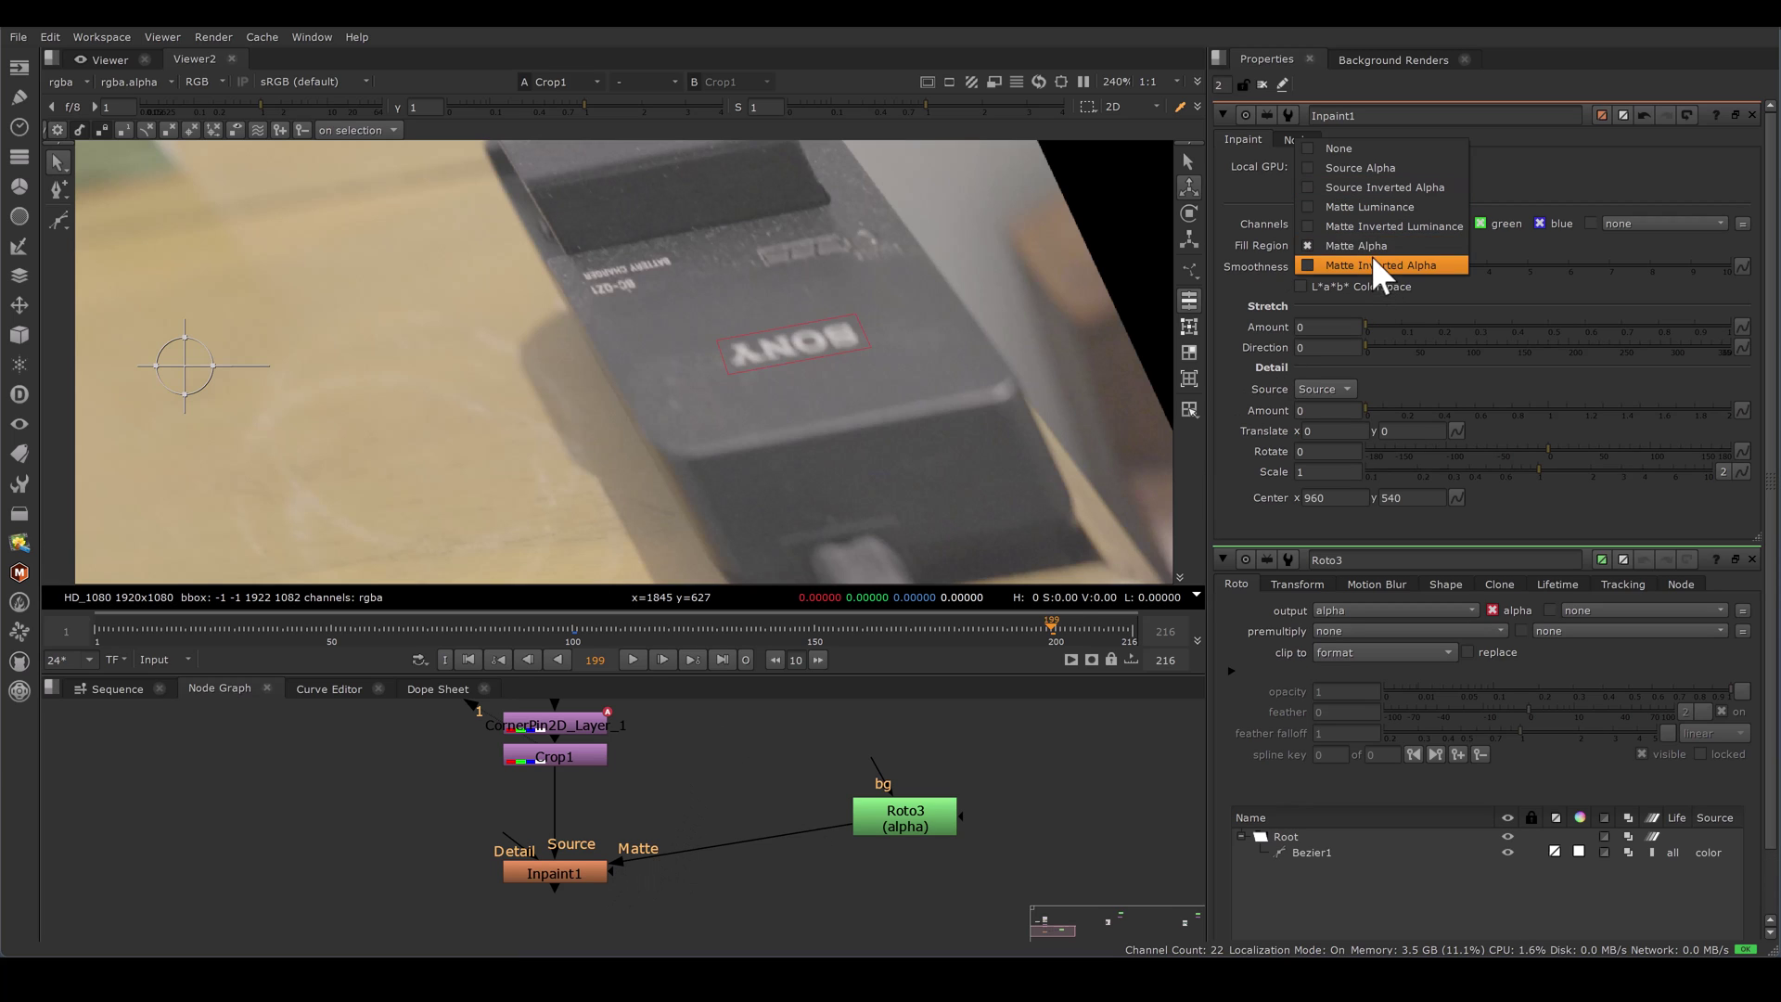
pyautogui.click(828, 870)
pyautogui.moveTo(919, 815); pyautogui.dragTo(910, 846)
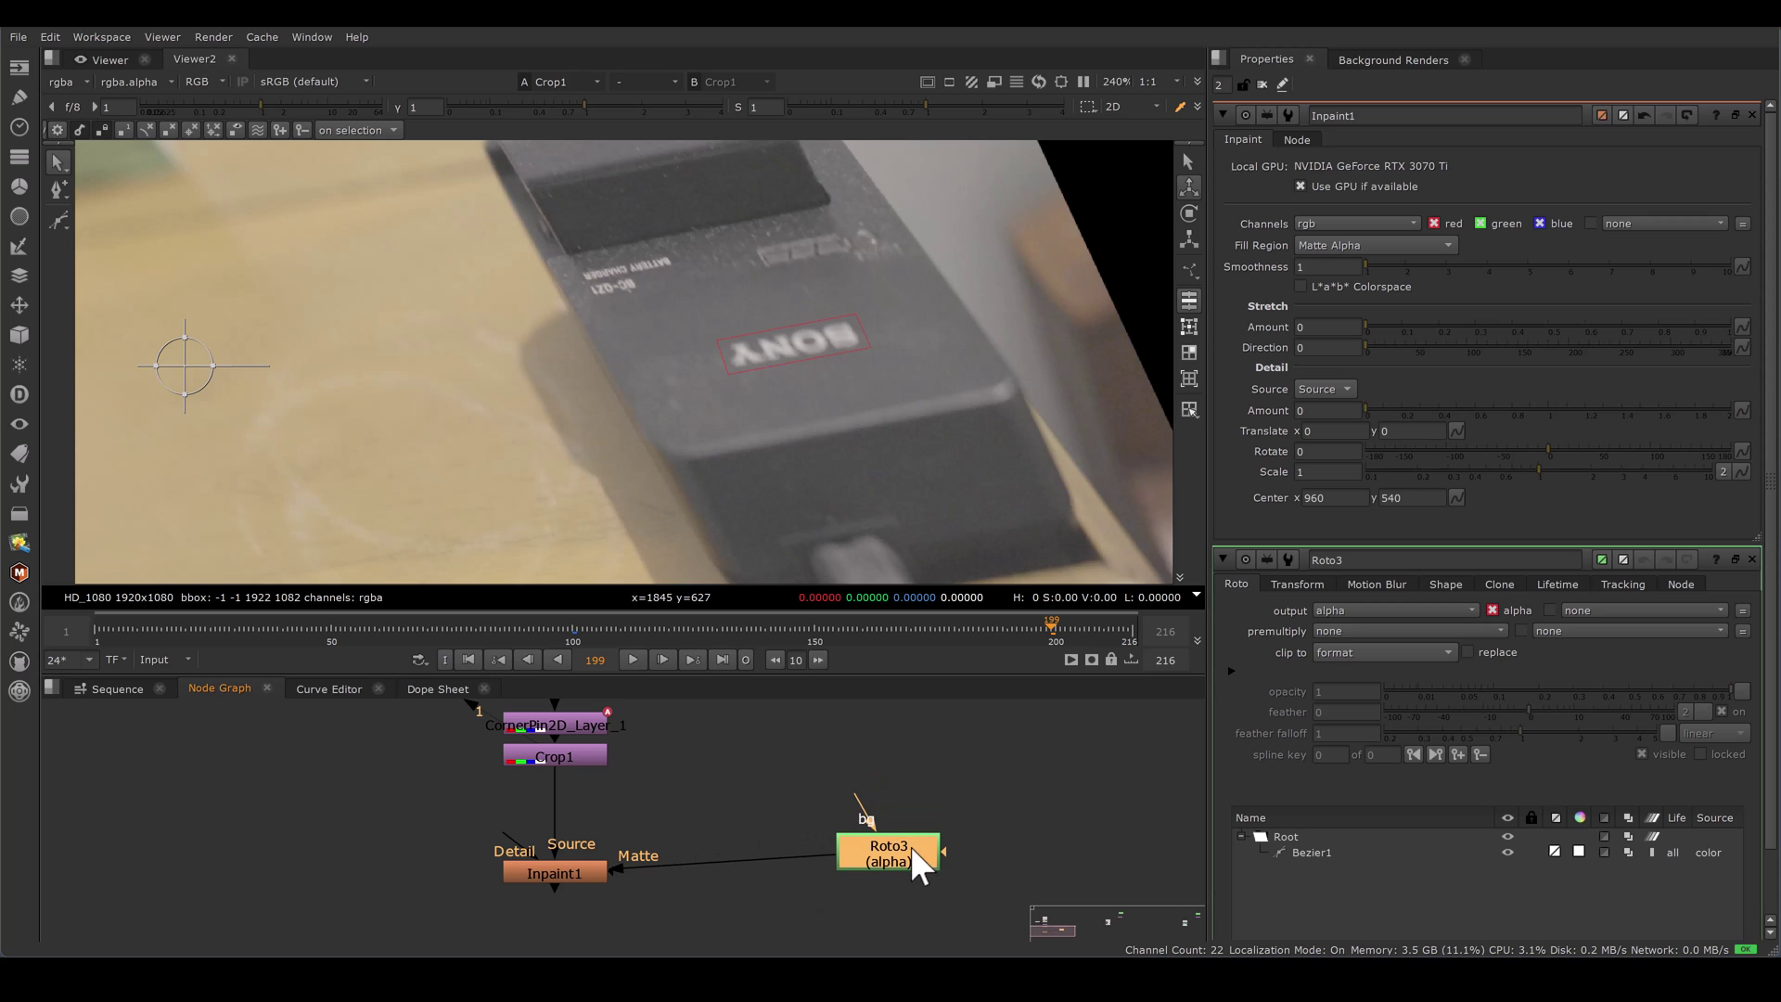
pyautogui.click(587, 877)
pyautogui.press('1')
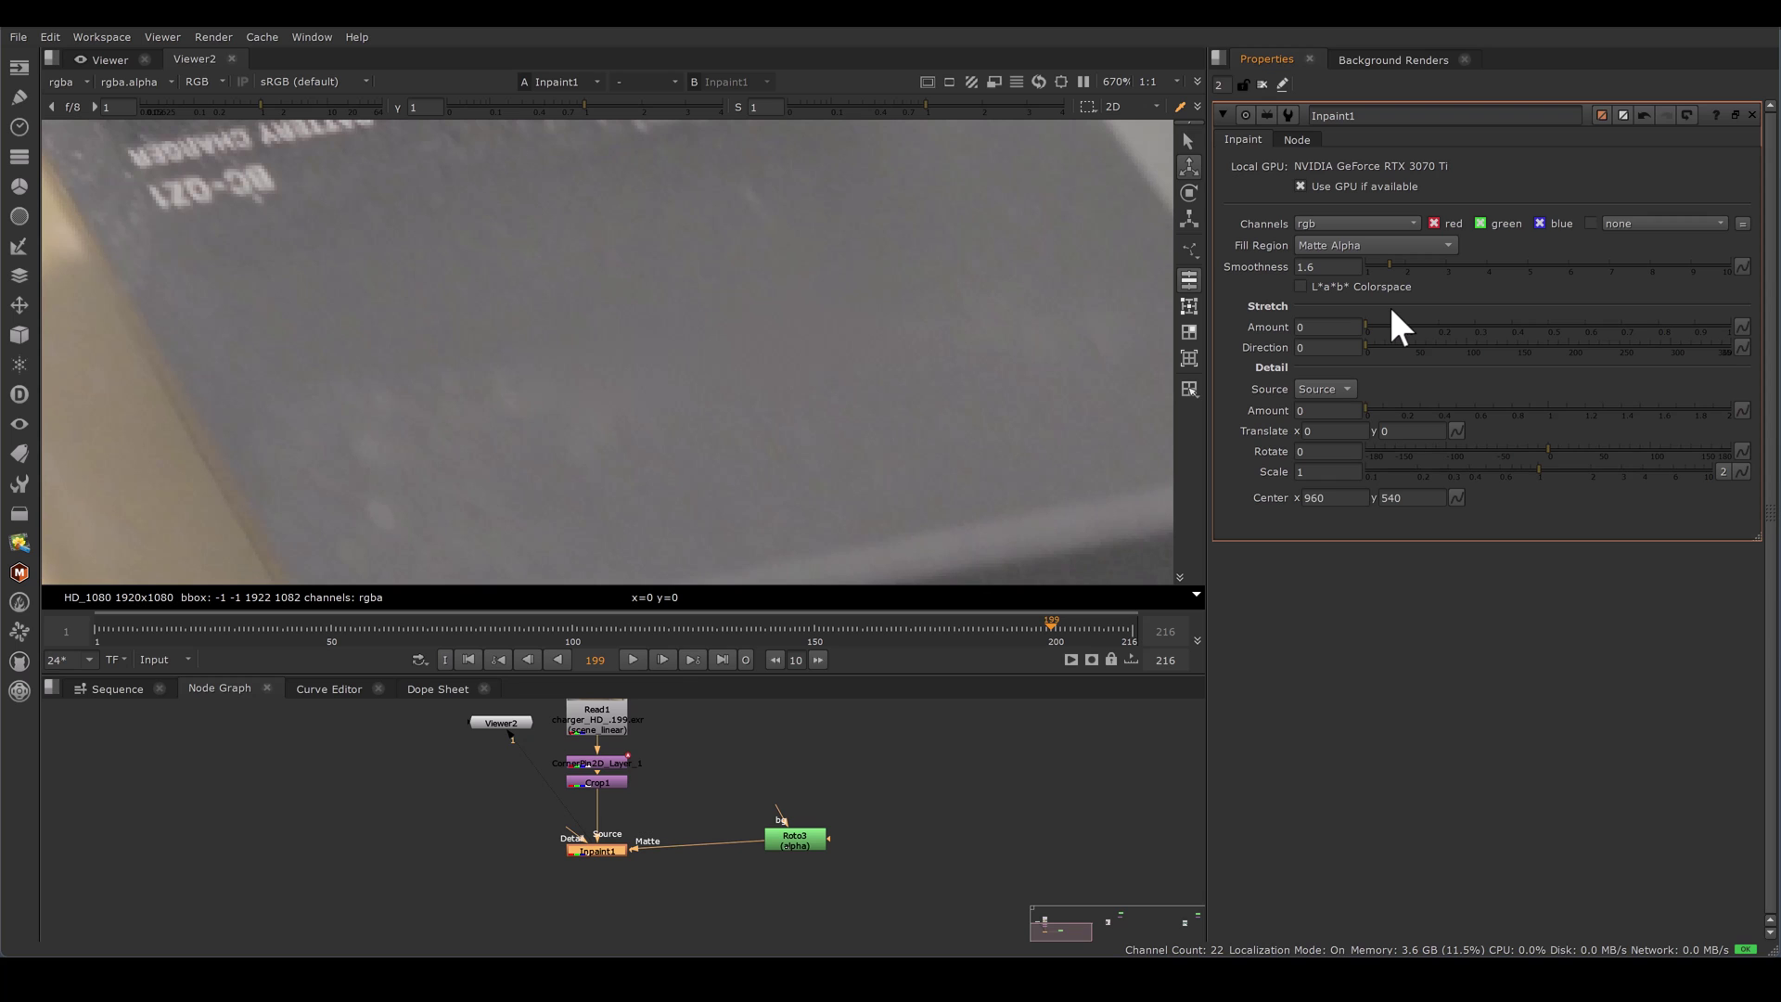
# Try a smoothness of 6.3 on Inpaint1, and set it back to 1.
pyautogui.scroll(-3, 821, 320)
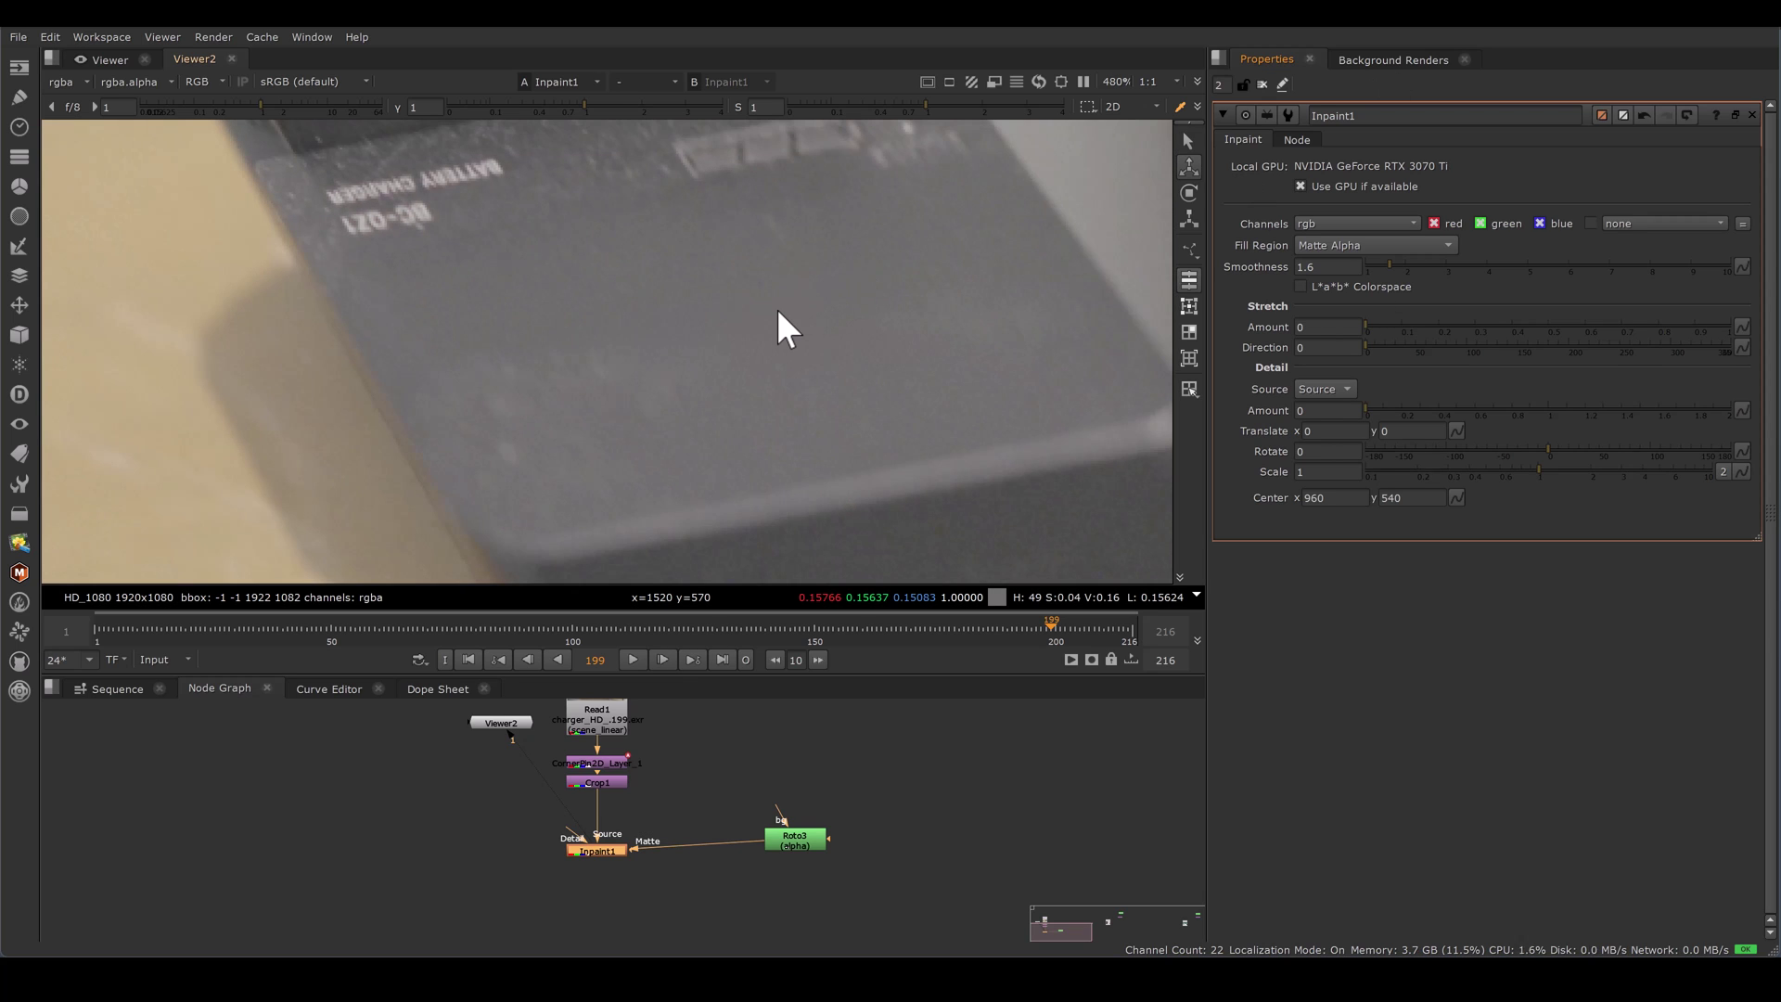
pyautogui.moveTo(1389, 259); pyautogui.dragTo(1577, 292)
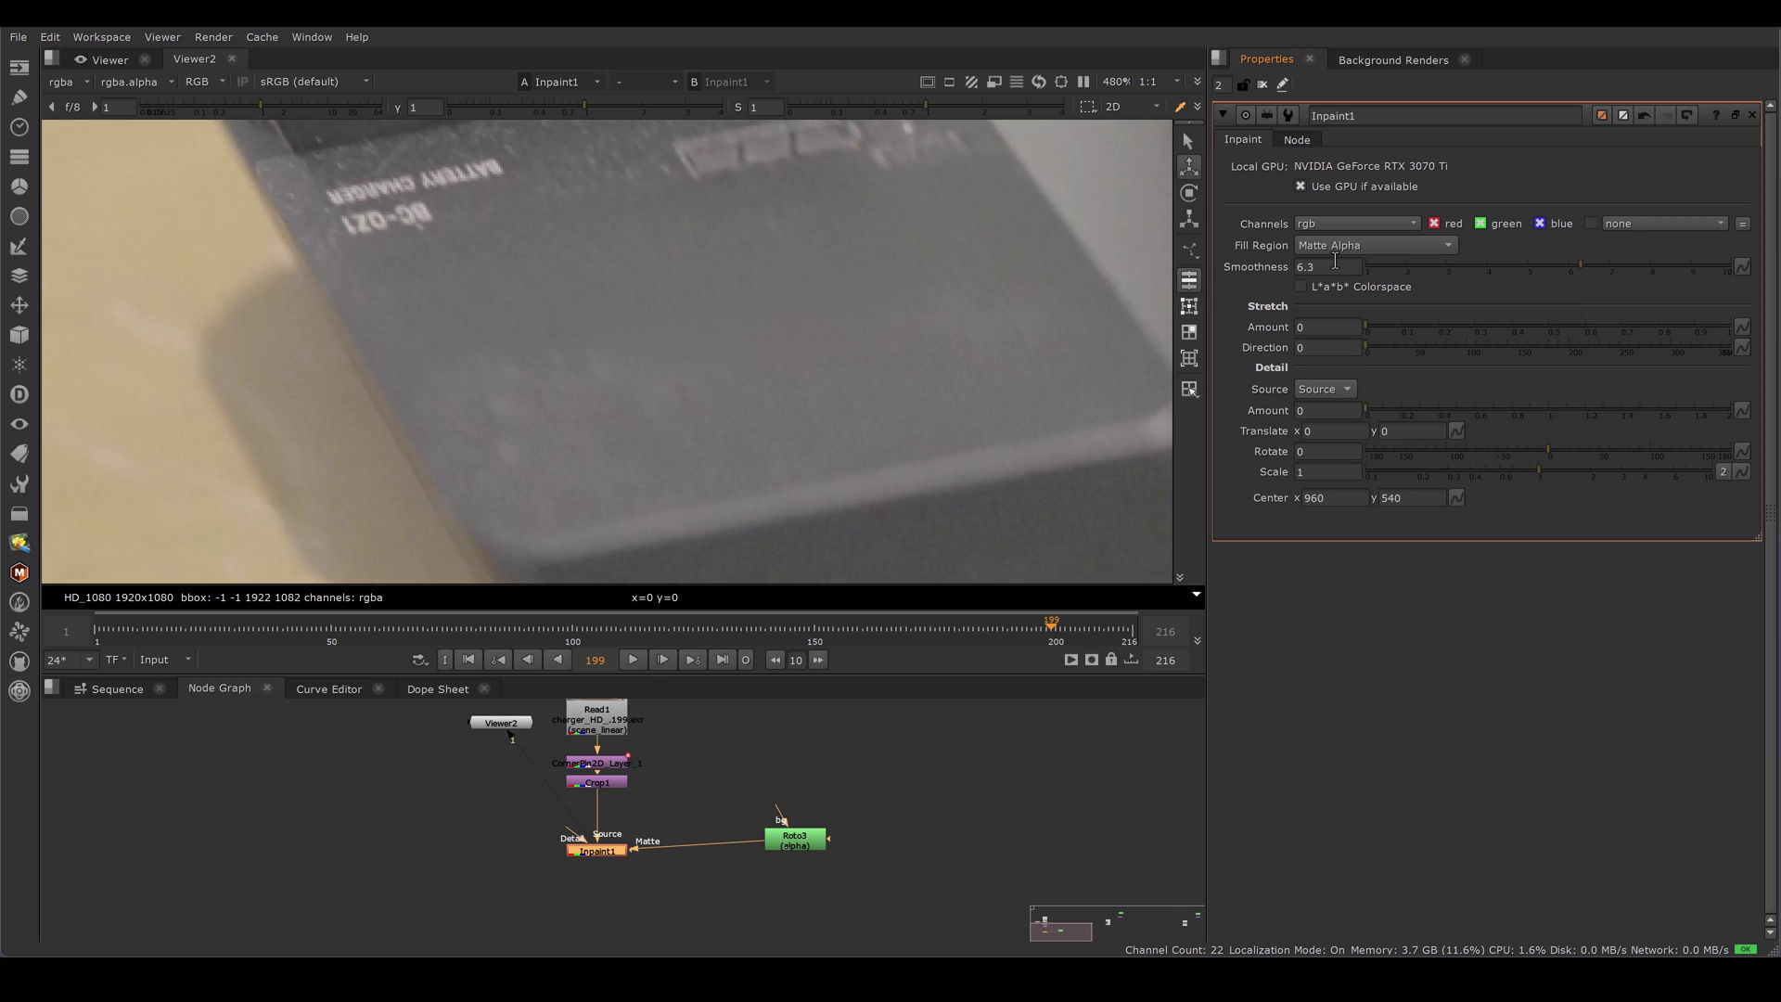
pyautogui.moveTo(1580, 262); pyautogui.dragTo(1176, 267)
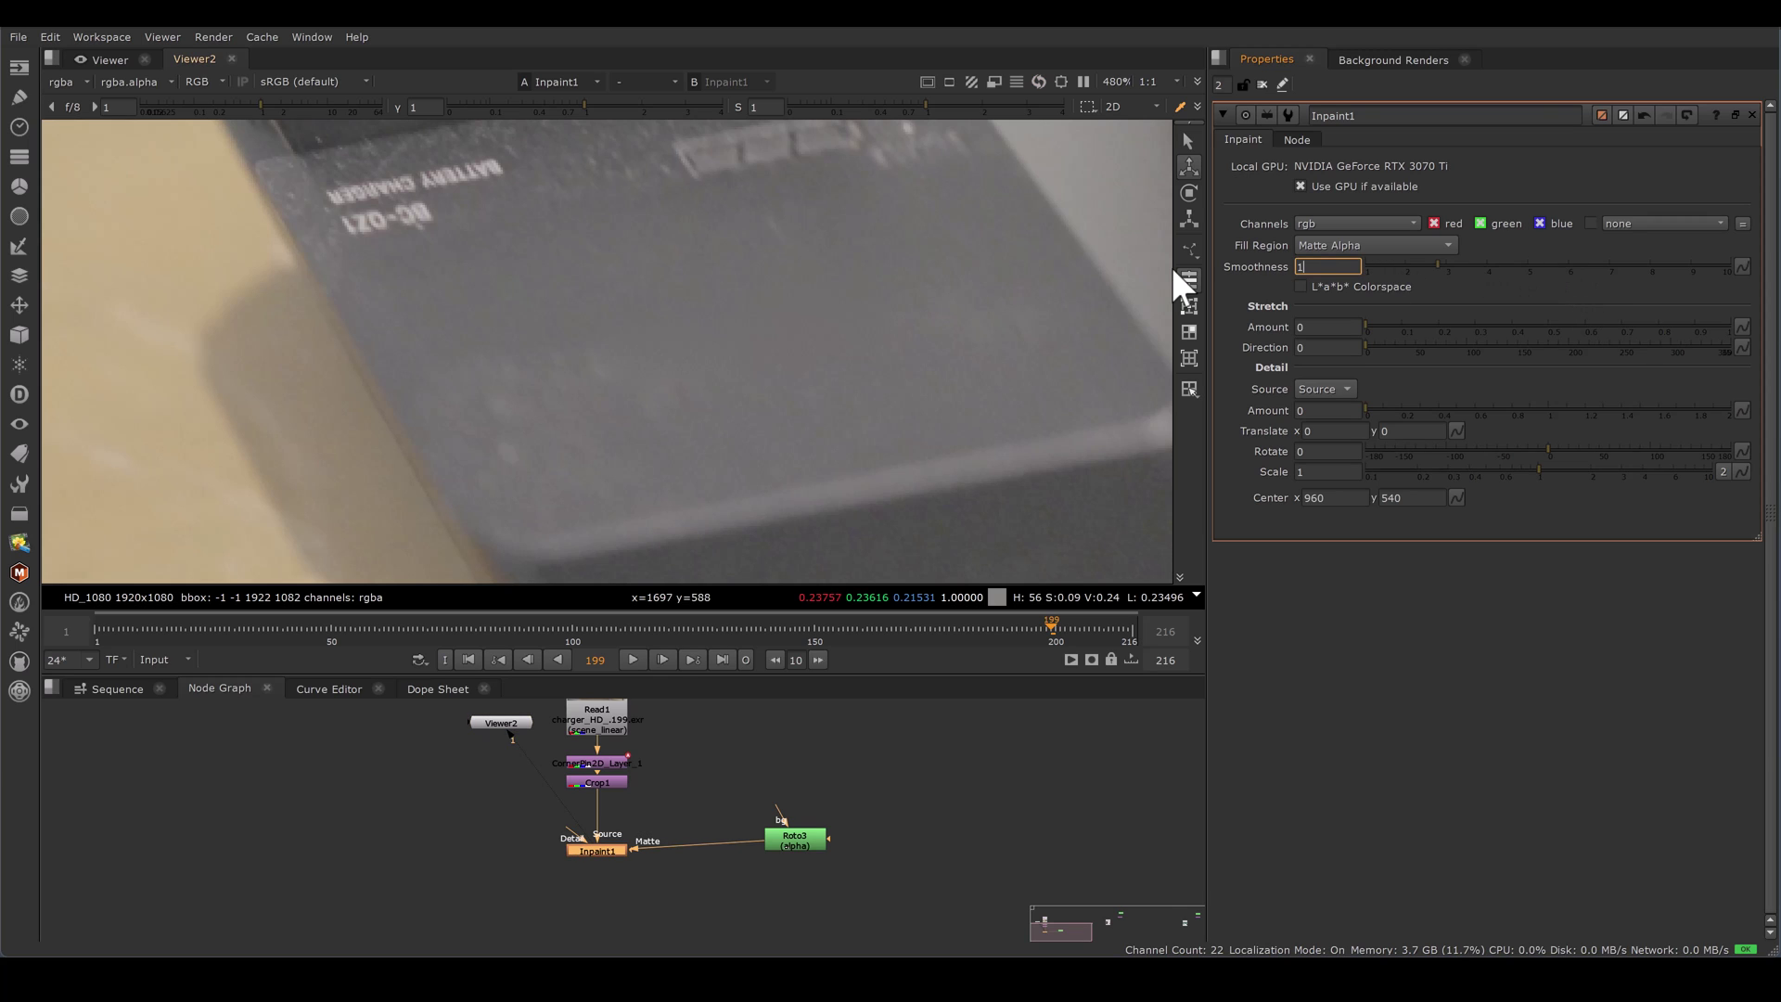
pyautogui.scroll(-2, 787, 399)
pyautogui.scroll(-3, 787, 401)
pyautogui.scroll(2, 1113, 223)
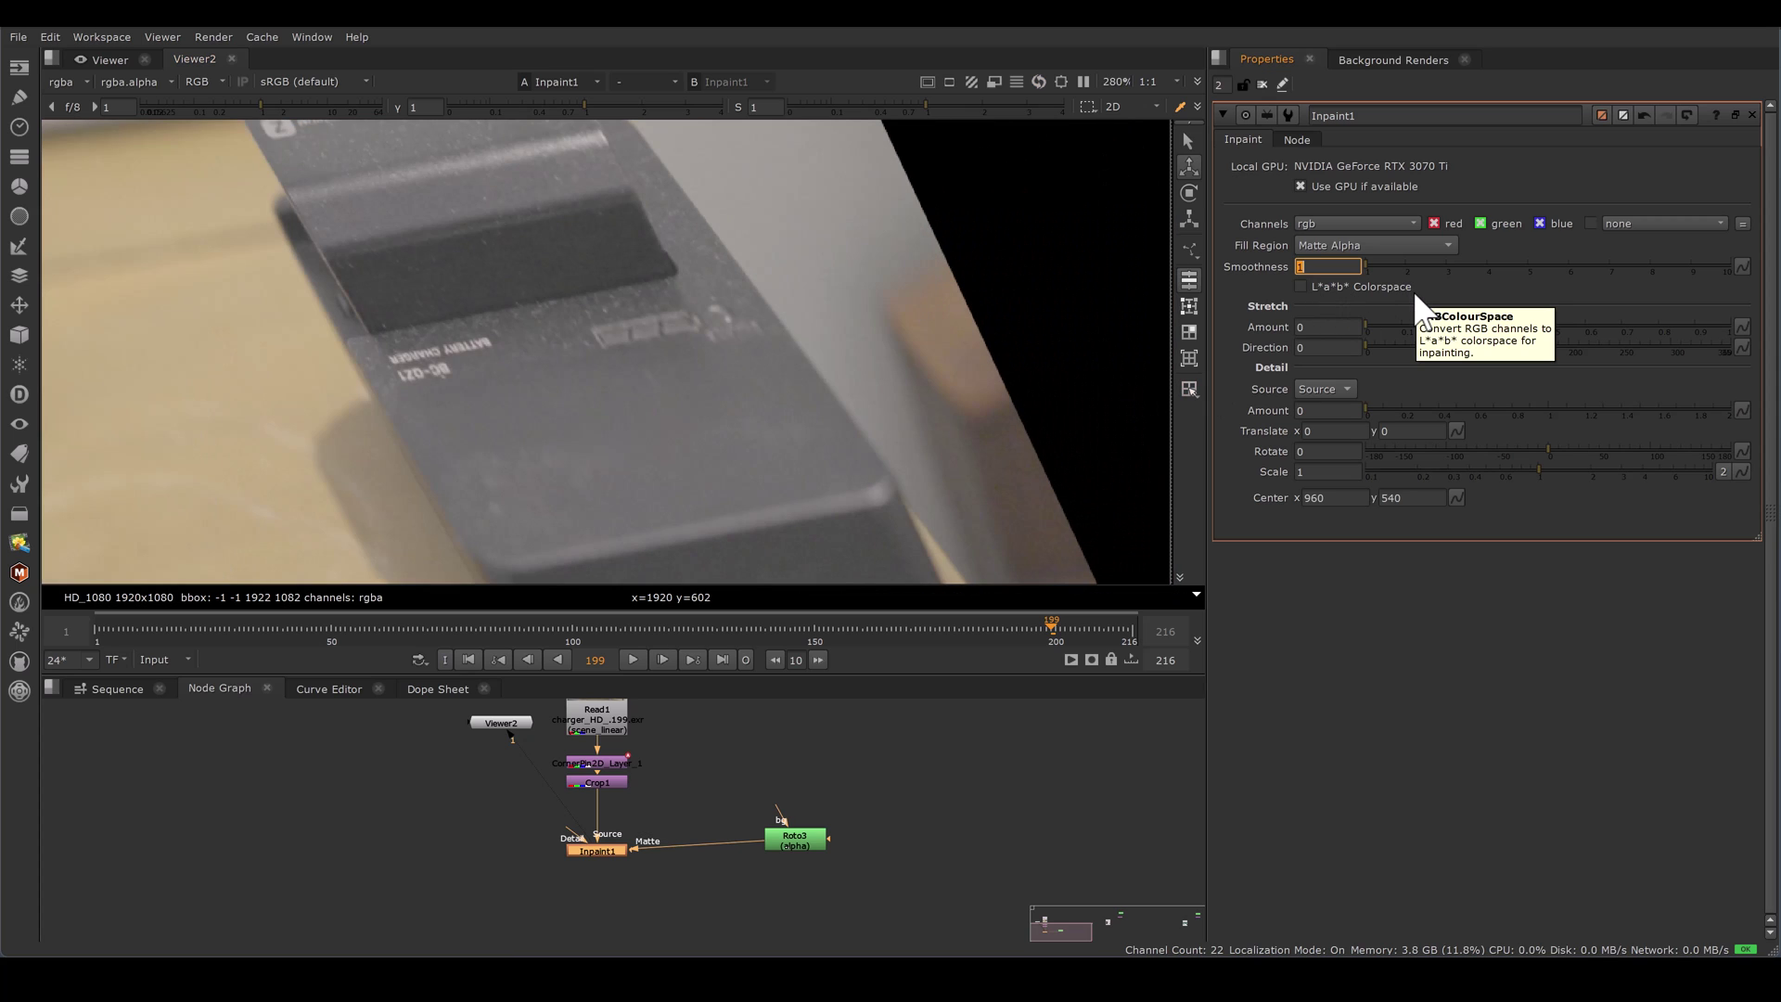
# Try inpainting the charger logo with the L*a*b* Colorspace option, and turn the option back off.
pyautogui.click(1301, 286)
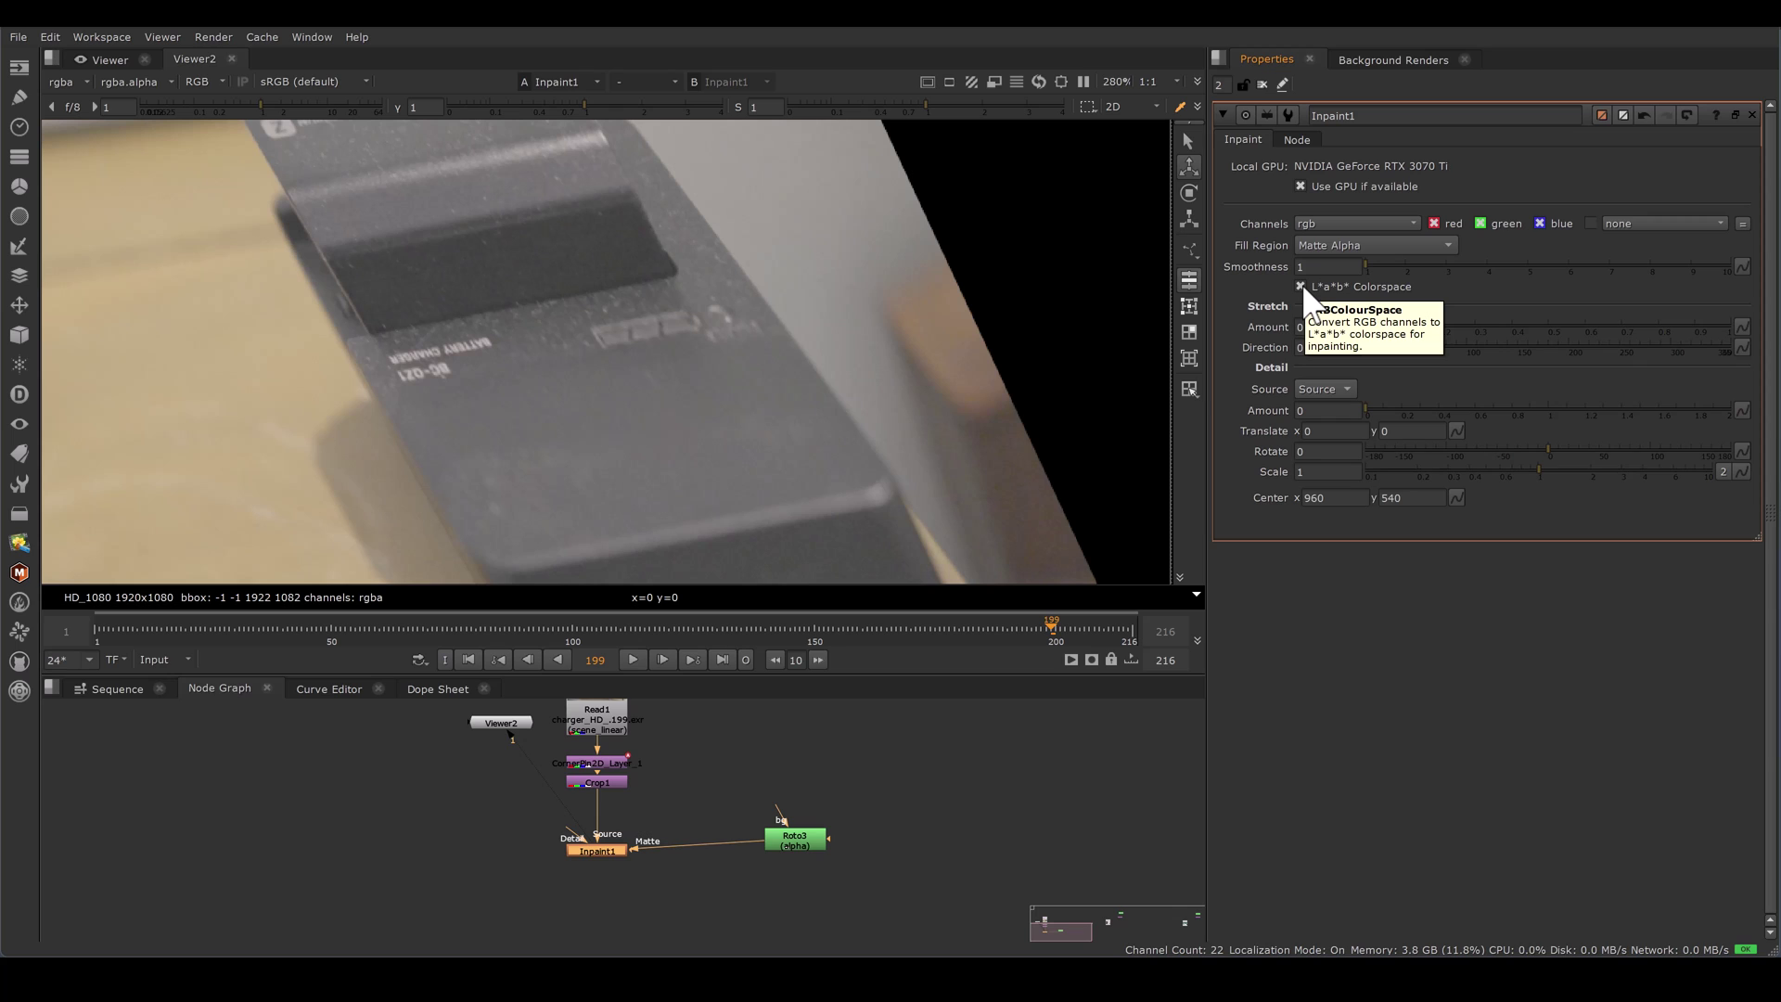
pyautogui.click(1302, 287)
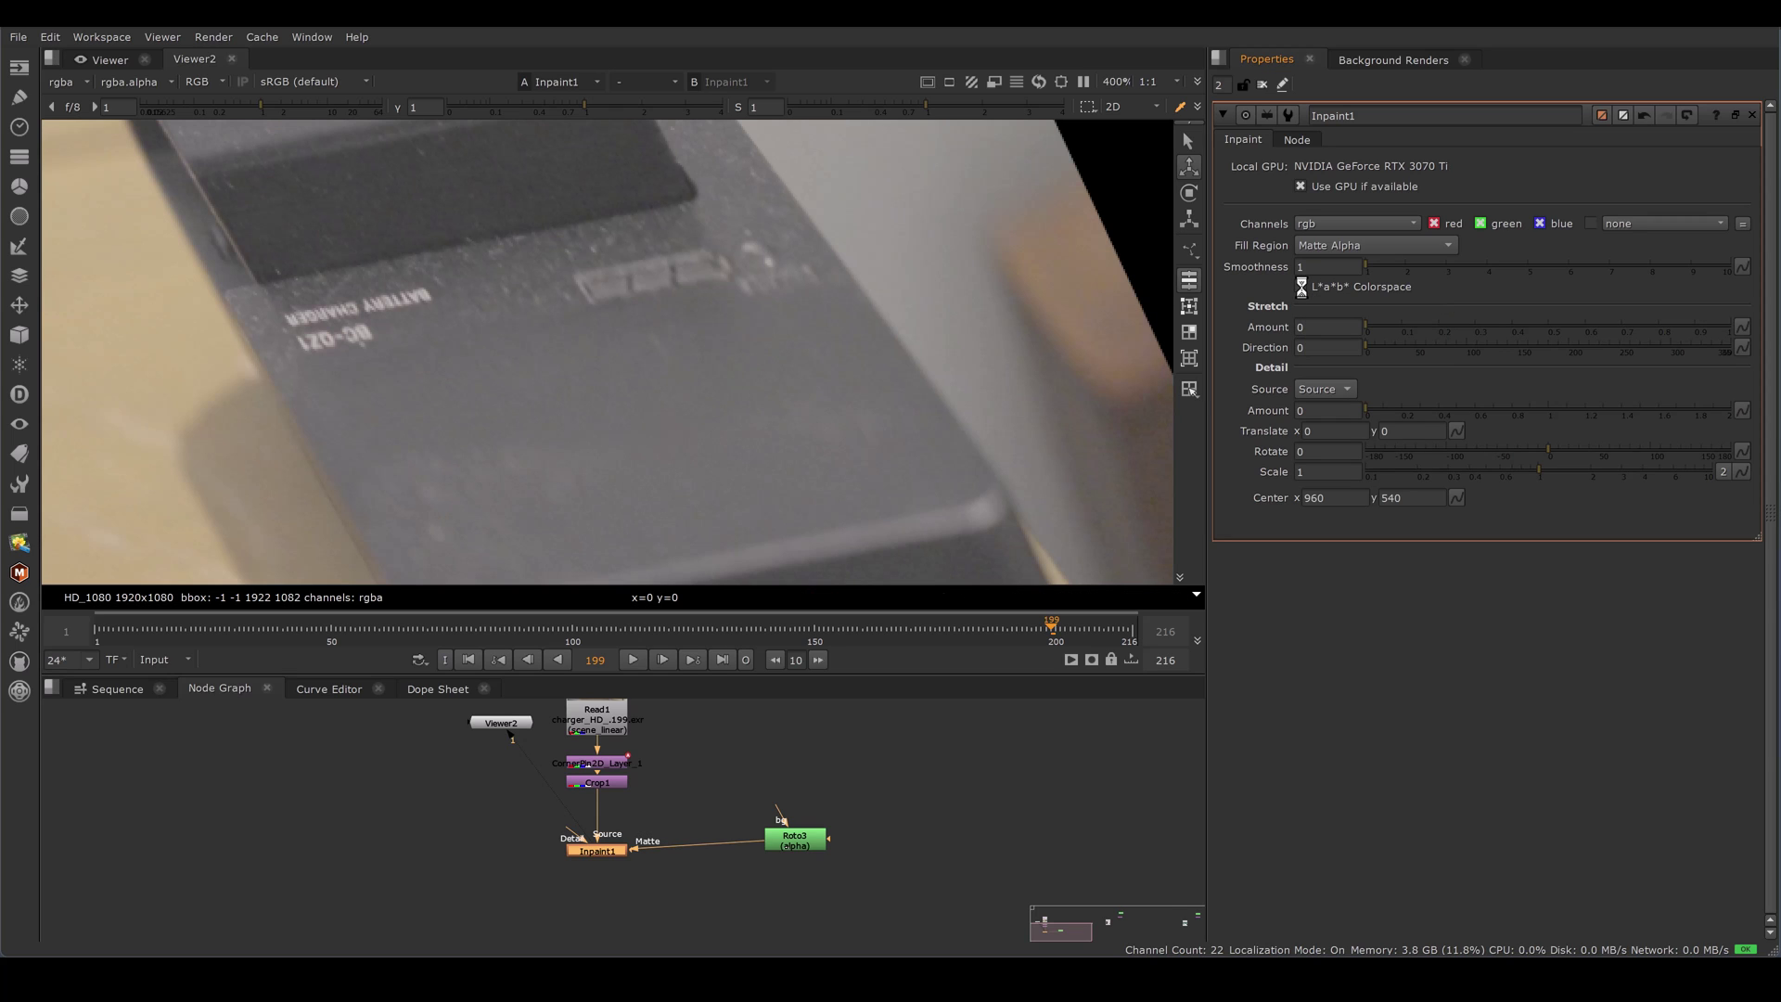
pyautogui.scroll(-8, 736, 449)
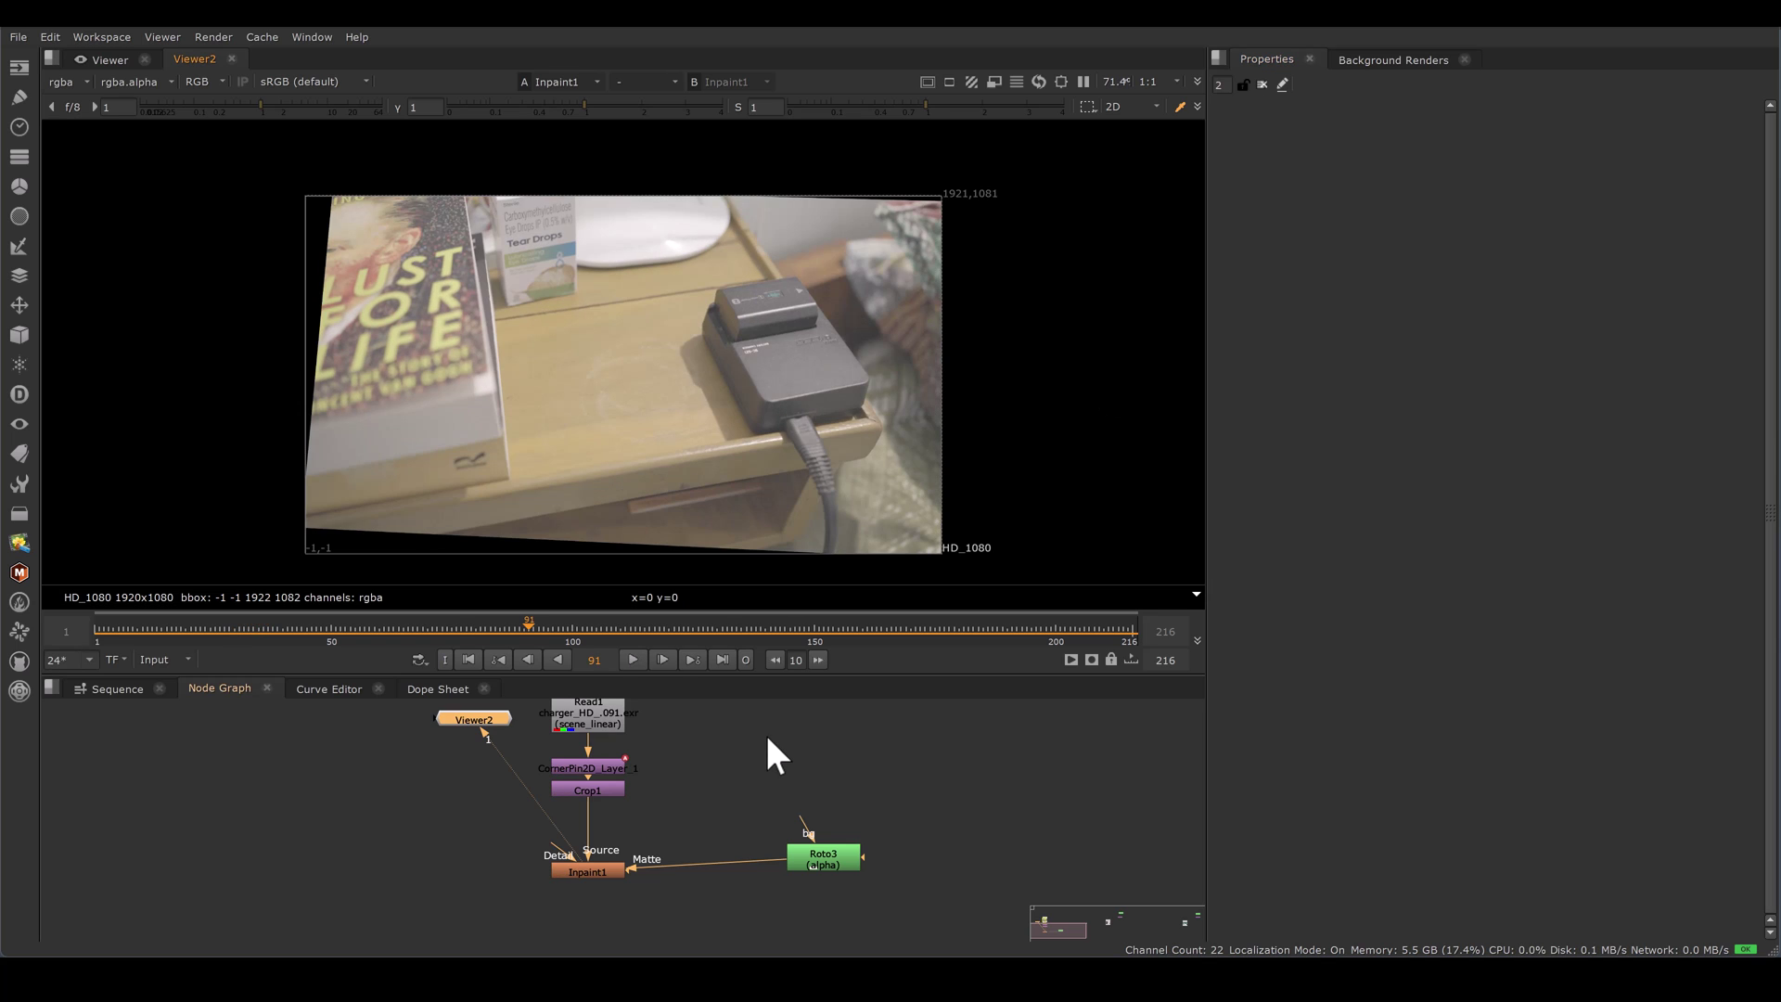
pyautogui.scroll(-2, 778, 736)
pyautogui.doubleClick(647, 835)
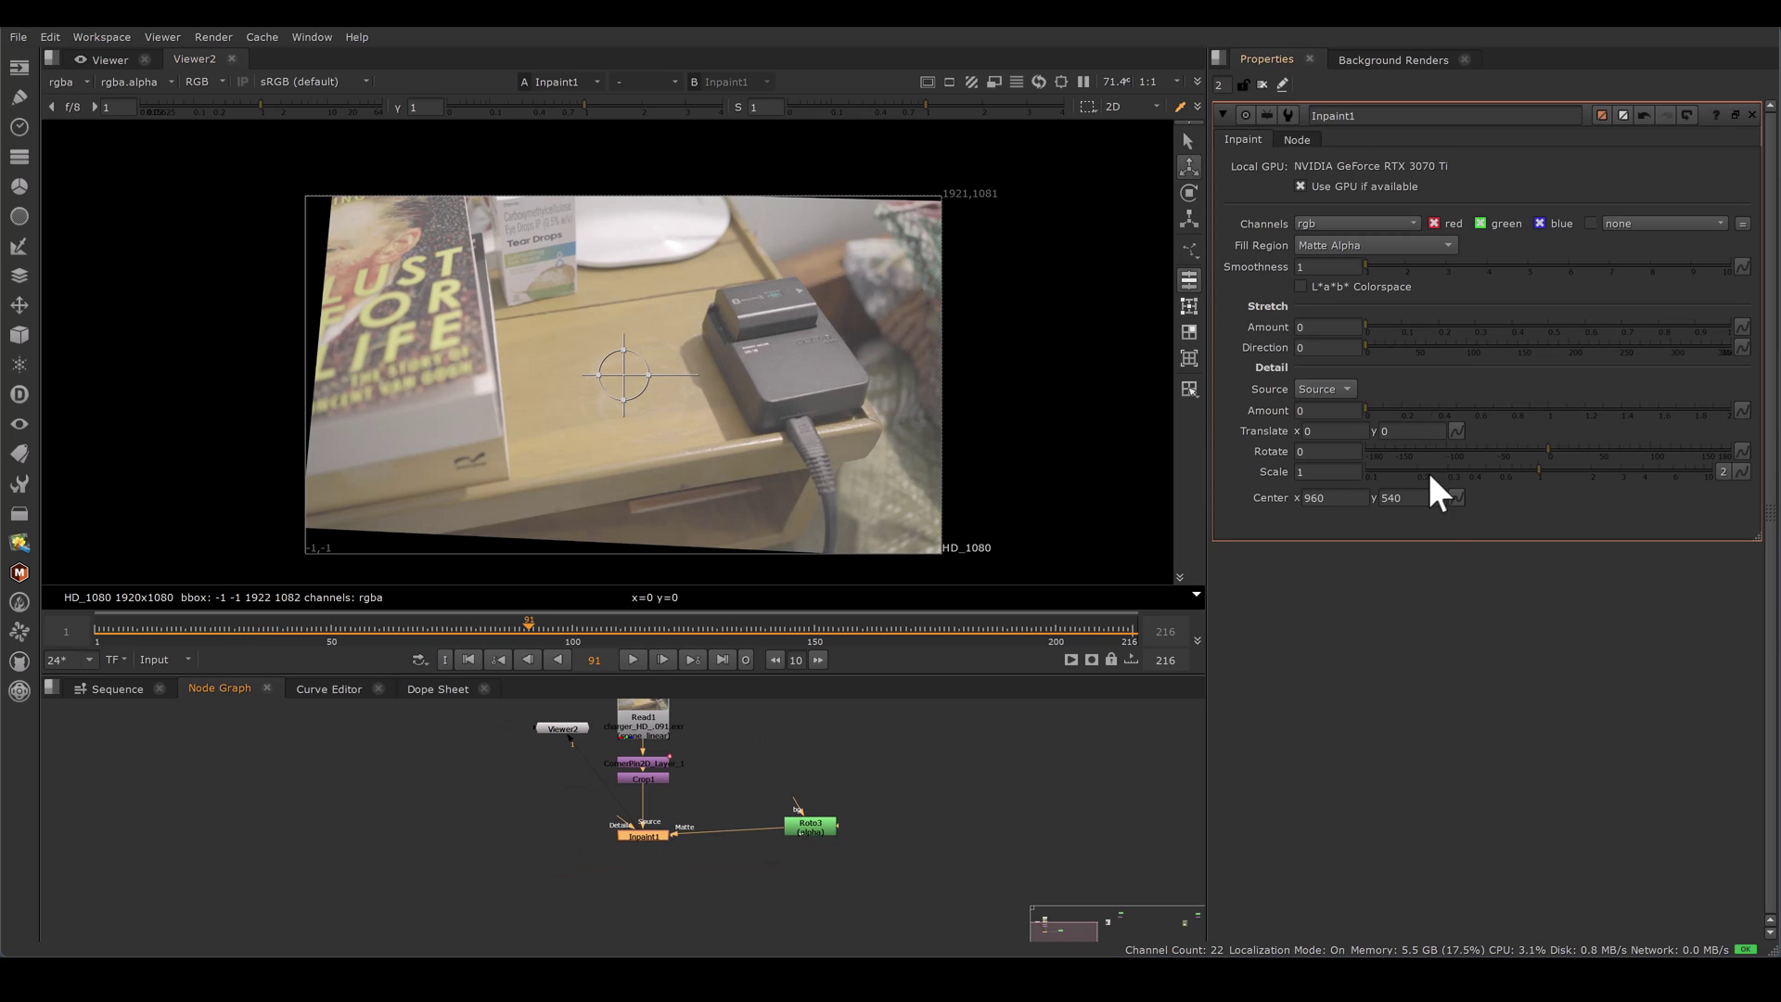
# Show the Read6 stepper footage in the viewer and examine the STEPPER lettering on the dark object.
pyautogui.scroll(-1, 965, 835)
pyautogui.moveTo(962, 832); pyautogui.dragTo(320, 830, button='middle')
pyautogui.scroll(3, 582, 787)
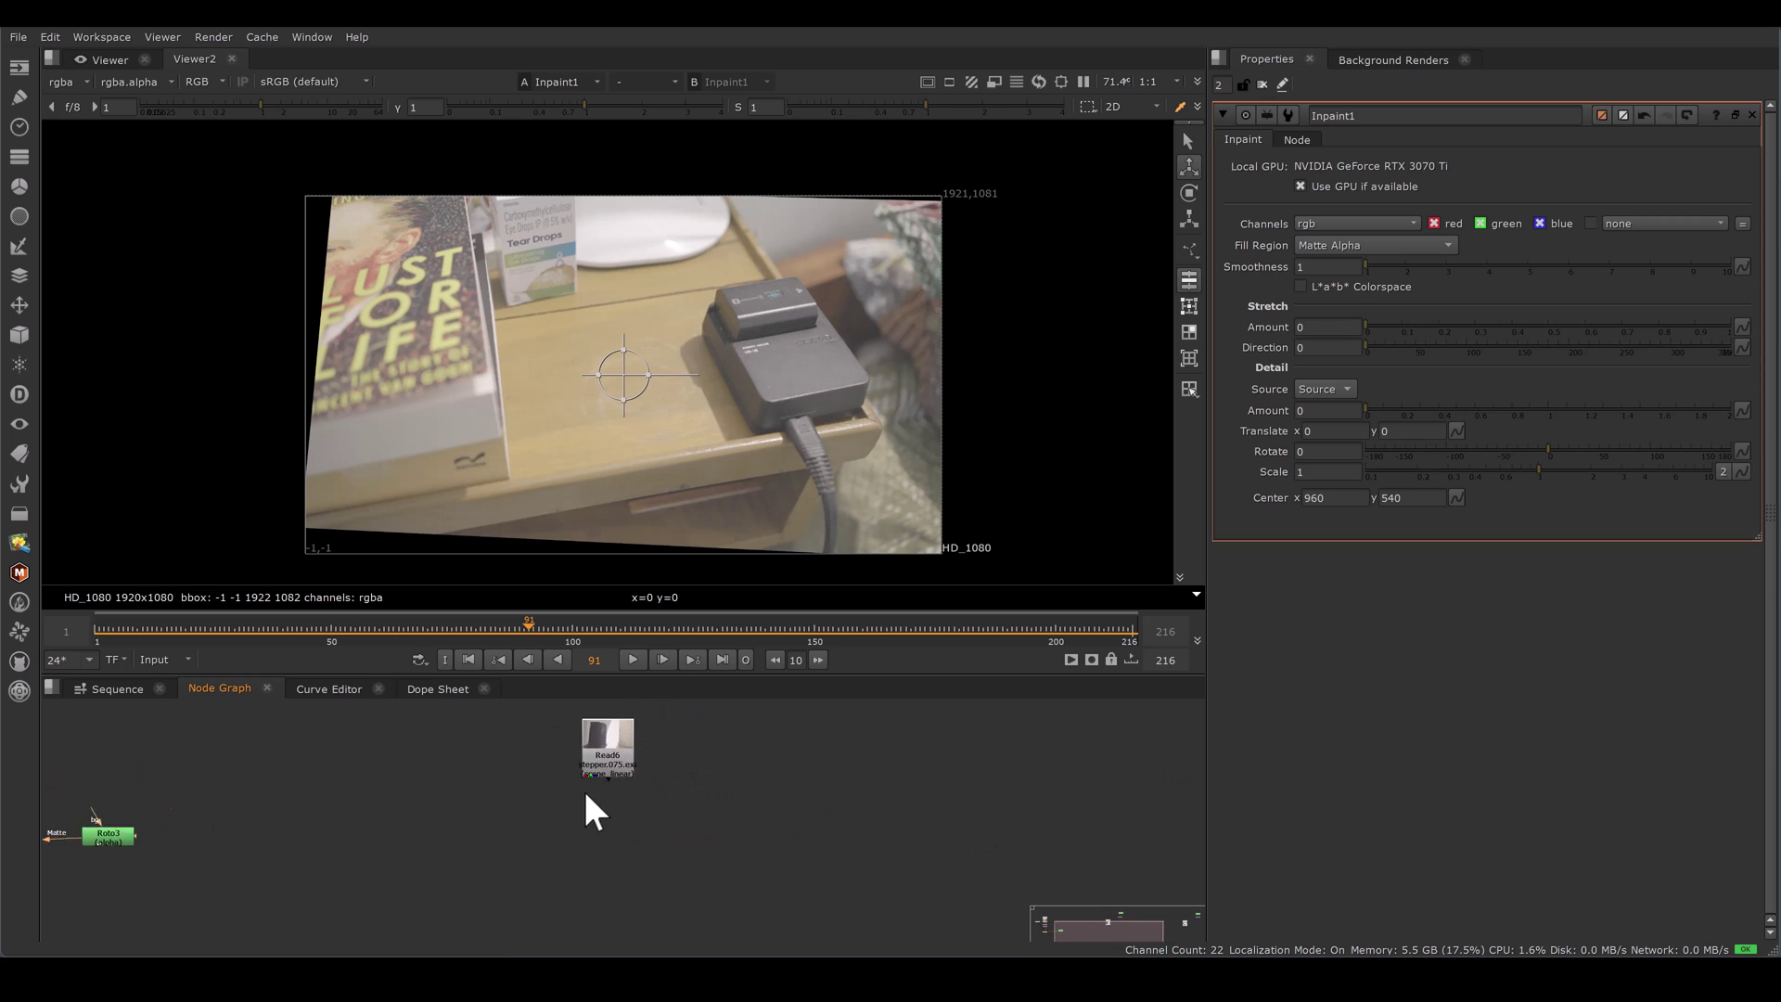
pyautogui.moveTo(617, 727); pyautogui.dragTo(655, 775, button='middle')
pyautogui.click(655, 775)
pyautogui.doubleClick(654, 775)
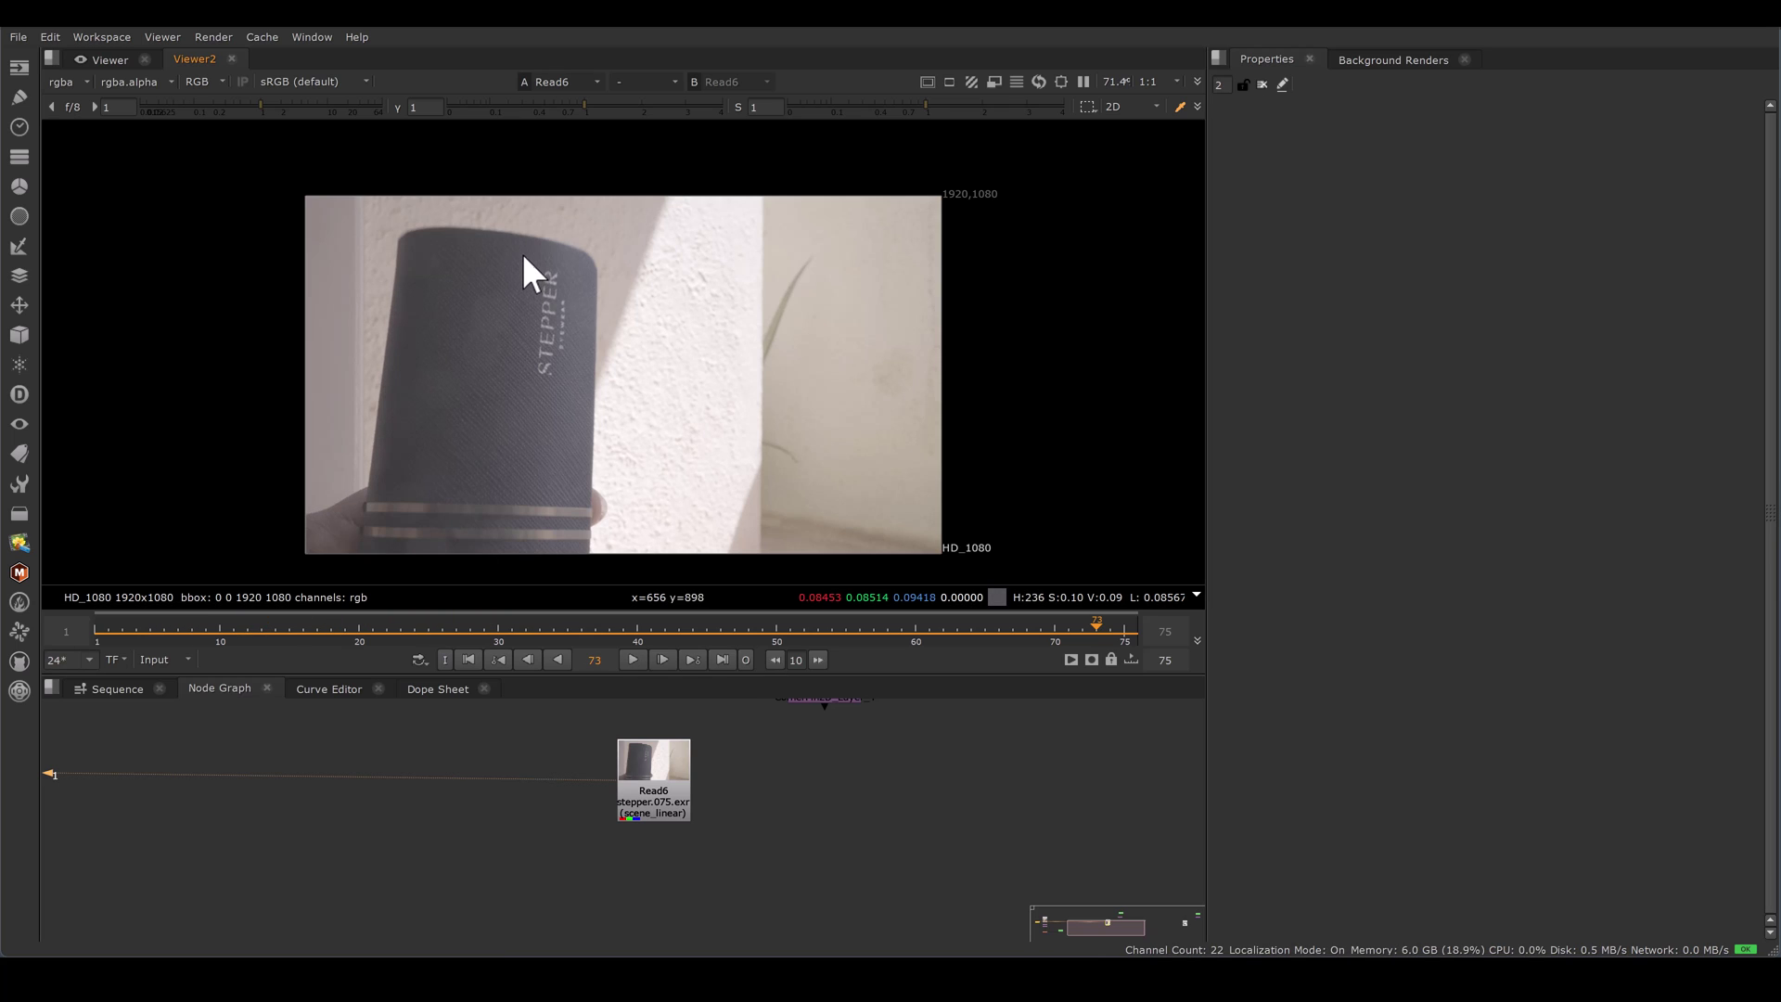
pyautogui.moveTo(522, 254); pyautogui.dragTo(586, 395)
# Arrange the second corner pin and Roto2 near Read6, and connect the corner pin to Read6.
pyautogui.scroll(-3, 713, 795)
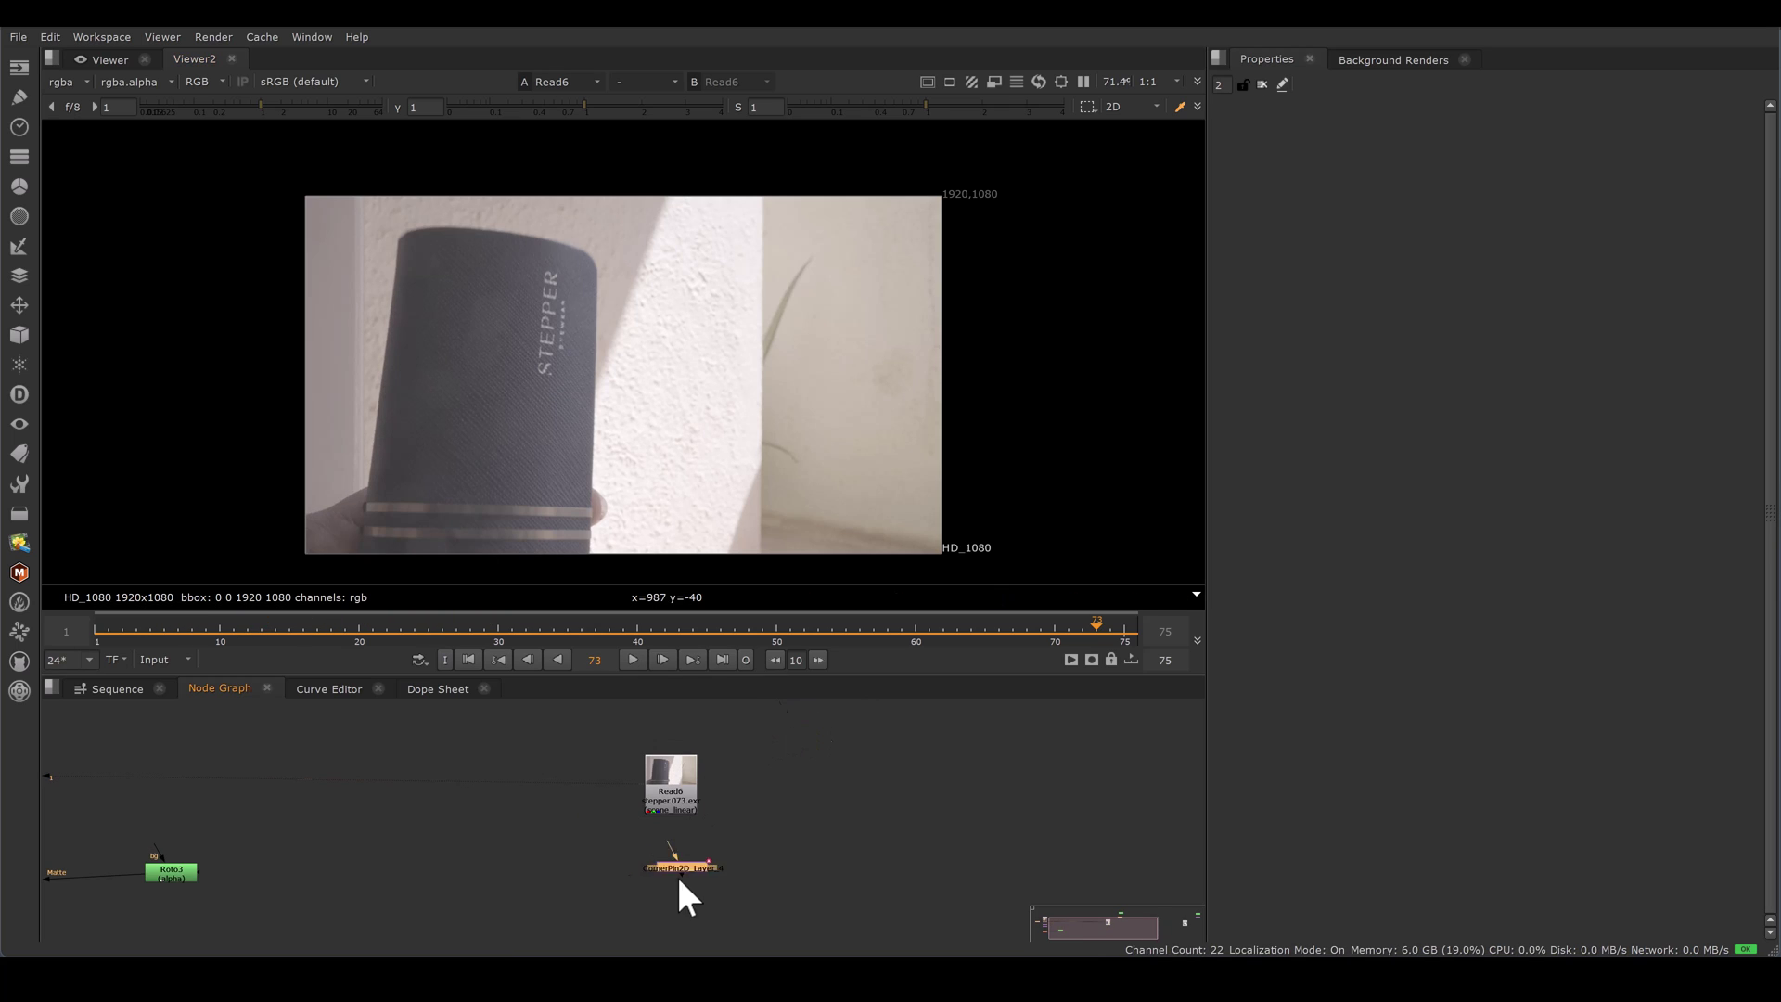
pyautogui.scroll(-2, 698, 846)
pyautogui.moveTo(776, 727); pyautogui.dragTo(787, 843)
pyautogui.moveTo(687, 847)
pyautogui.mouseDown(button='middle')
pyautogui.moveTo(645, 867)
pyautogui.moveTo(697, 835)
pyautogui.mouseUp(button='middle')
pyautogui.scroll(4, 645, 869)
pyautogui.moveTo(638, 825); pyautogui.dragTo(653, 783)
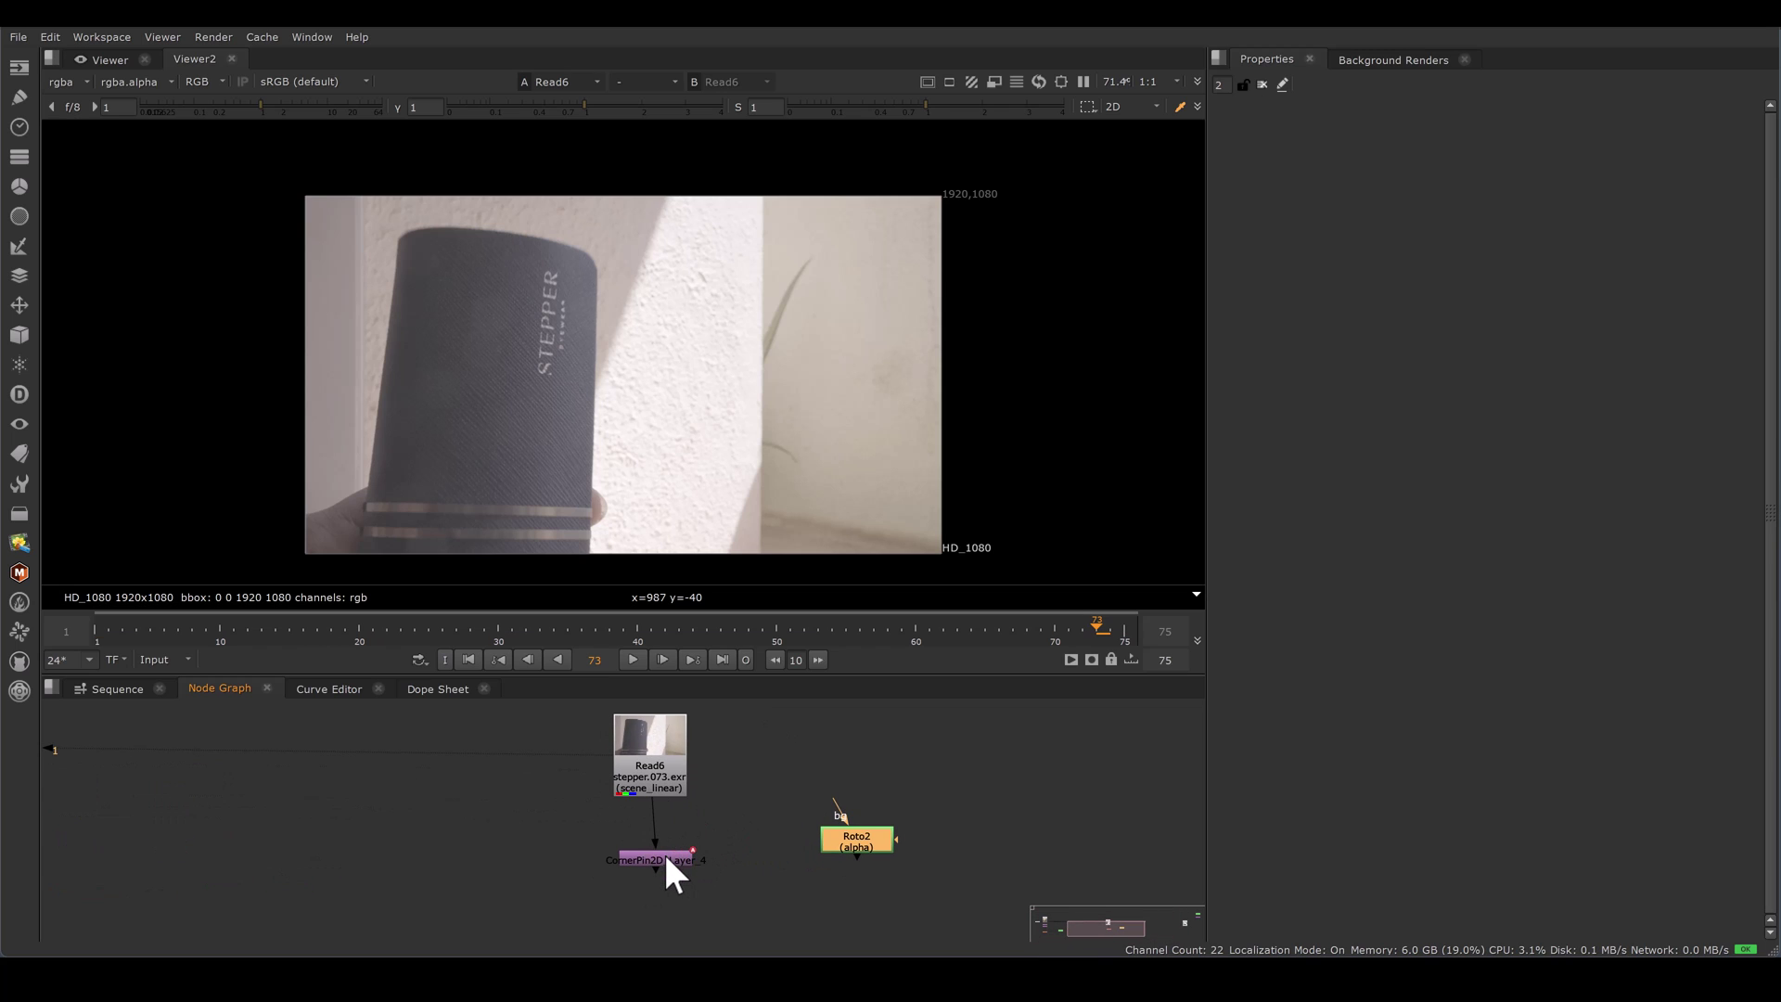
pyautogui.moveTo(664, 850); pyautogui.dragTo(659, 850)
# Turn on invert for CornerPin2D_Layer_4, add a Crop node after it, and view the result.
pyautogui.doubleClick(652, 859)
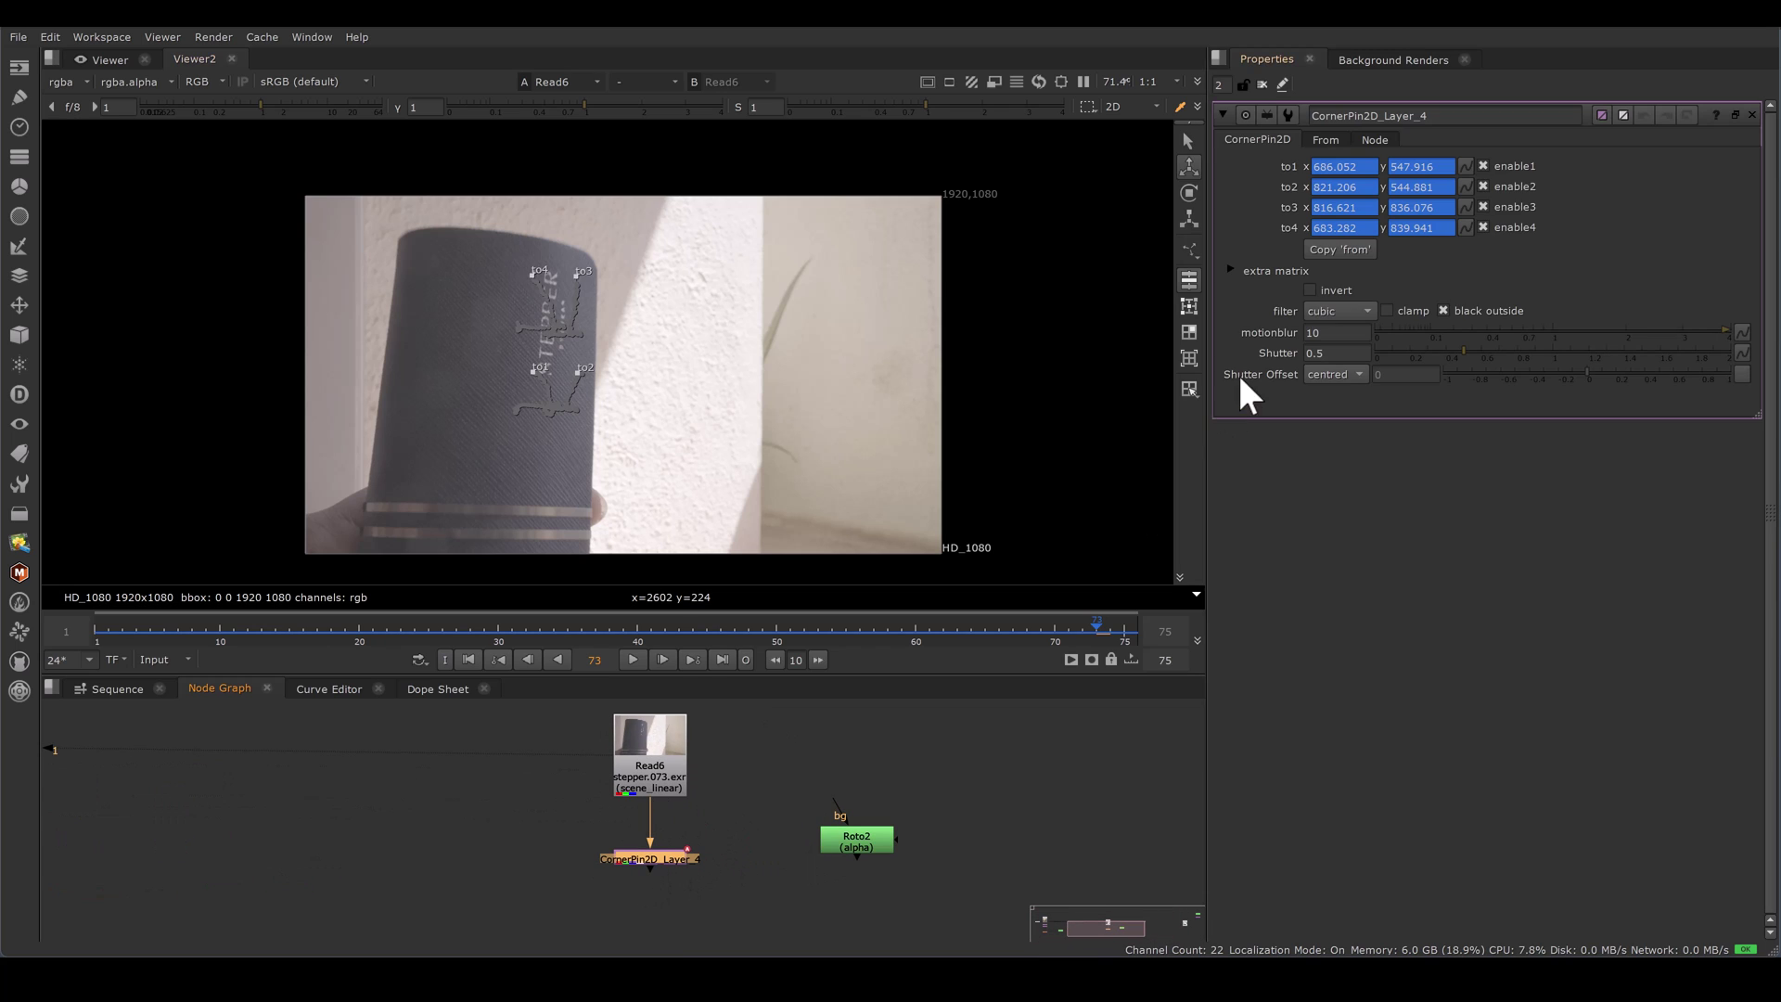
pyautogui.click(1312, 290)
pyautogui.hotkey('shift', 'c')
pyautogui.press('1')
# Make room beside the stepper branch and add an Inpaint node after Crop2.
pyautogui.moveTo(866, 848); pyautogui.dragTo(882, 883)
pyautogui.moveTo(710, 930); pyautogui.dragTo(747, 842, button='middle')
pyautogui.click(685, 794)
pyautogui.press('Tab')
pyautogui.write('in')
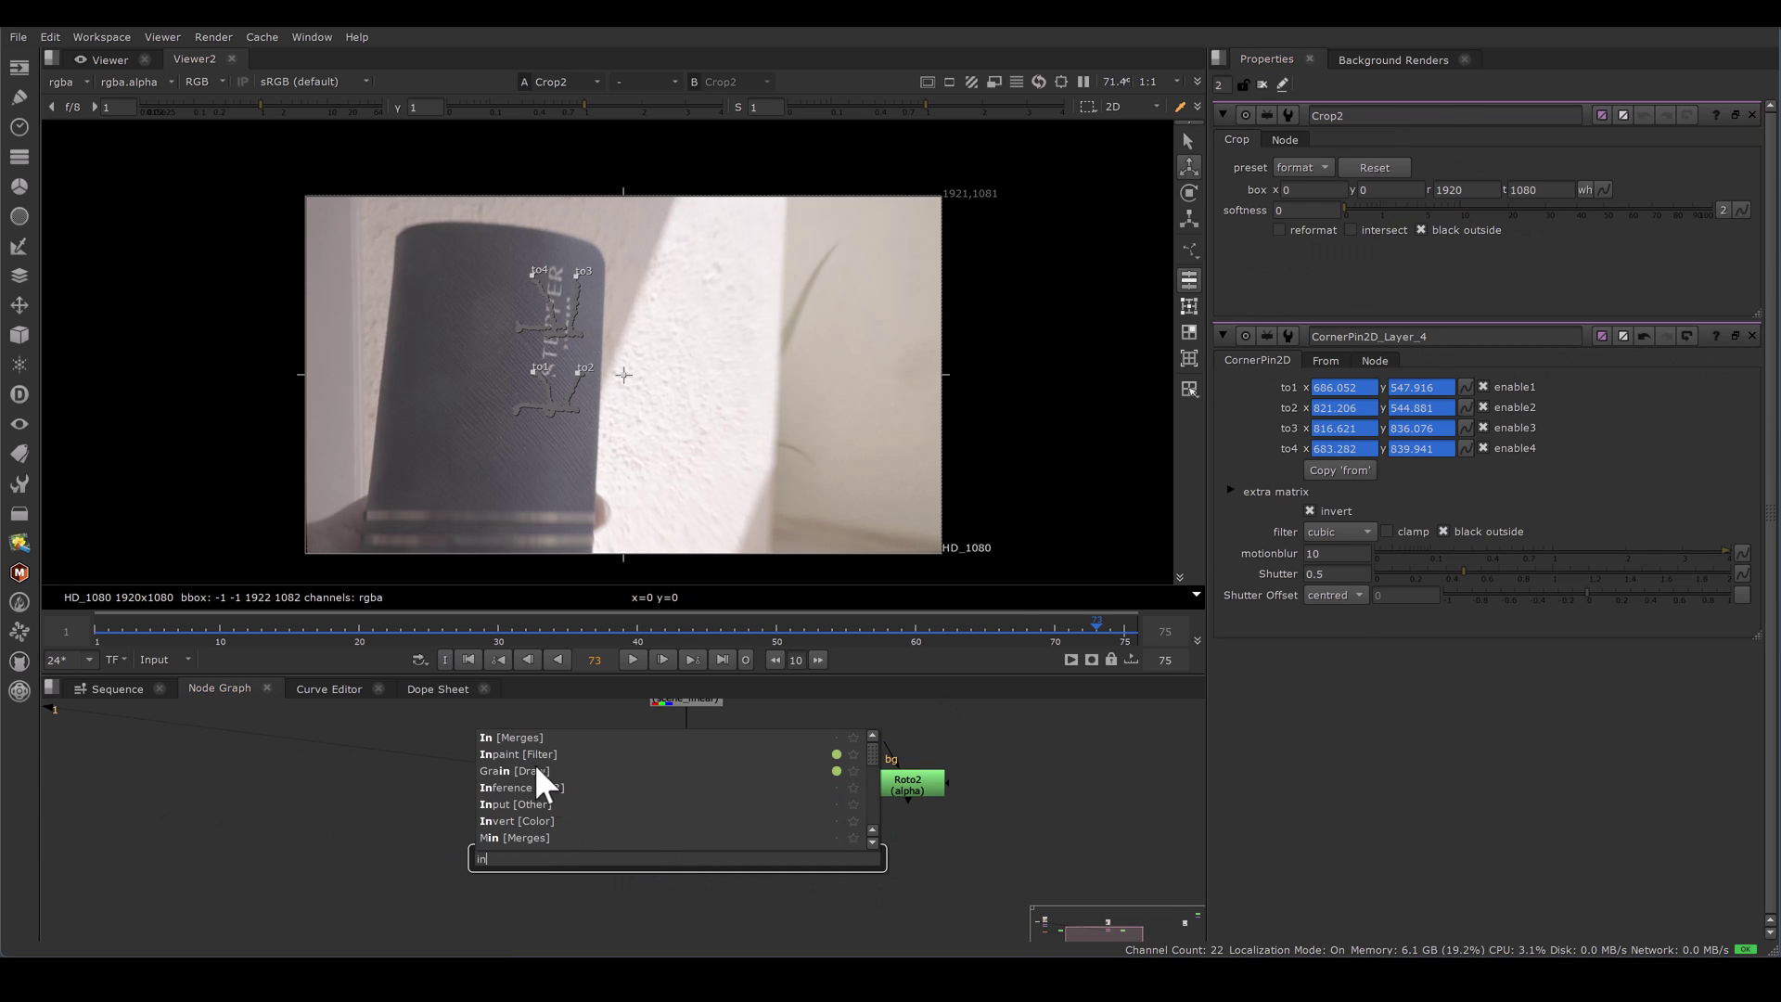
pyautogui.click(533, 760)
# Connect Inpaint2's Matte input to Roto2 and set its fill region to Matte Alpha.
pyautogui.moveTo(694, 854); pyautogui.dragTo(1013, 822)
pyautogui.doubleClick(1013, 822)
pyautogui.doubleClick(677, 885)
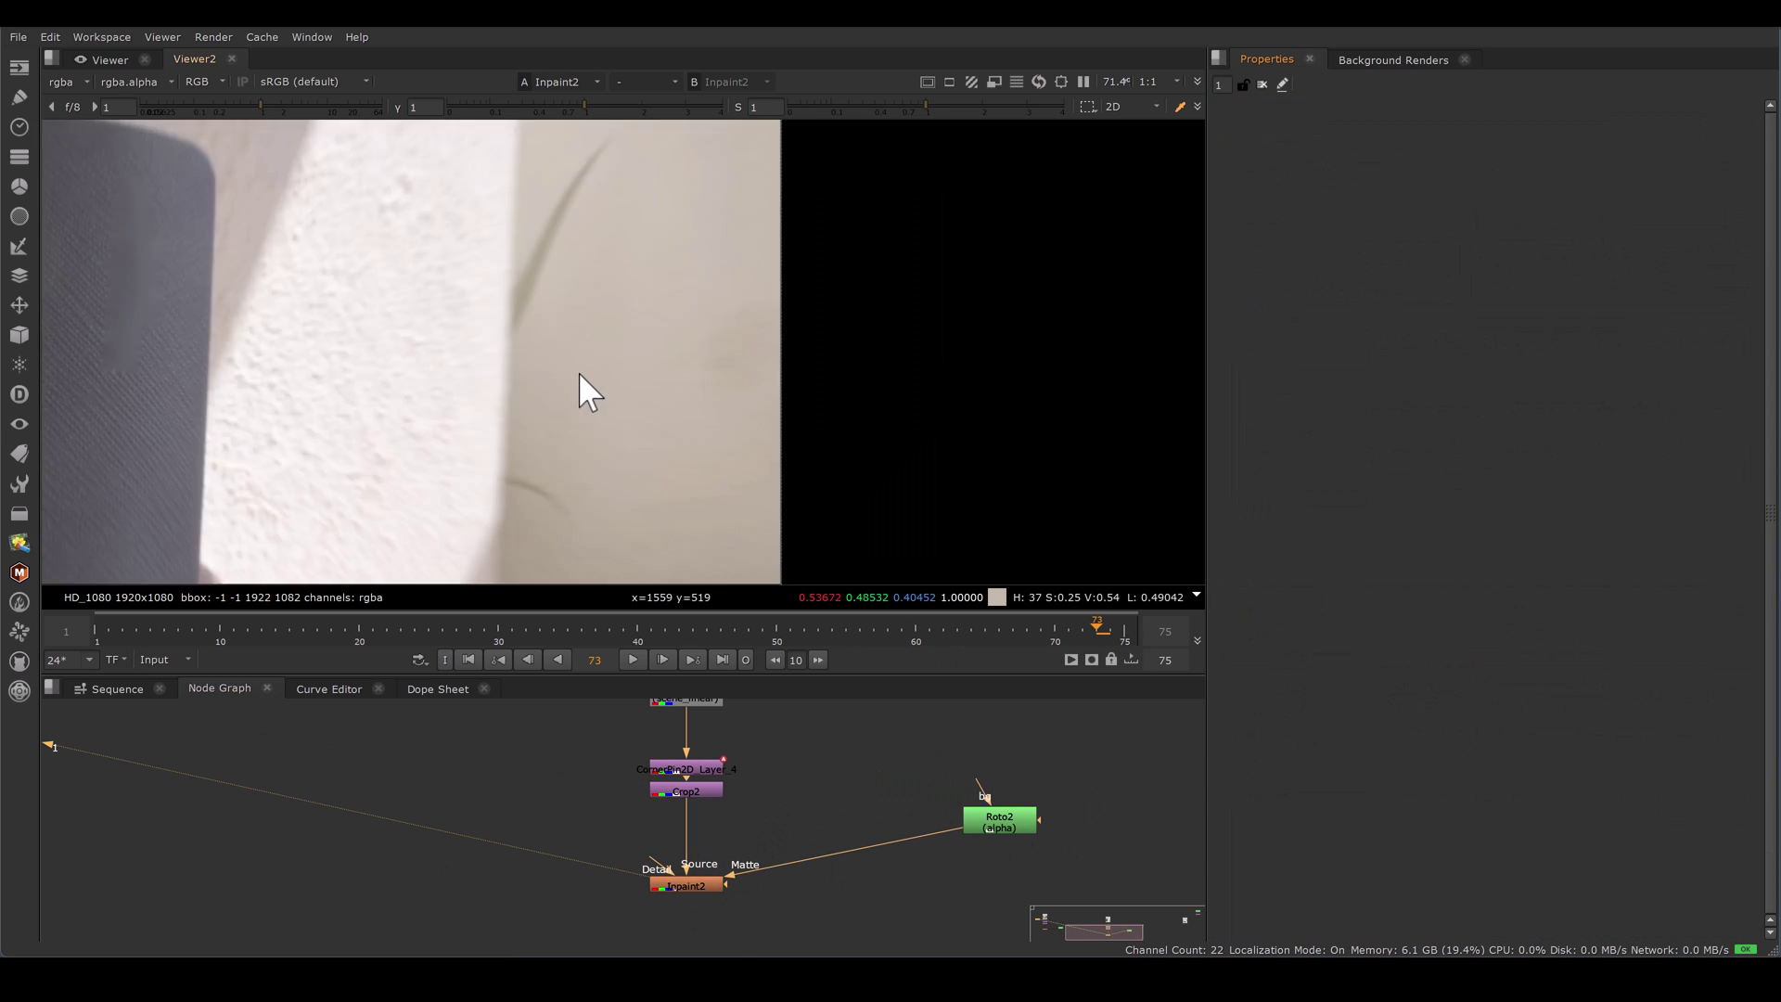
# Examine the inpainted area on the dark textured object up close, comparing it with the surrounding surface.
pyautogui.scroll(-4, 577, 371)
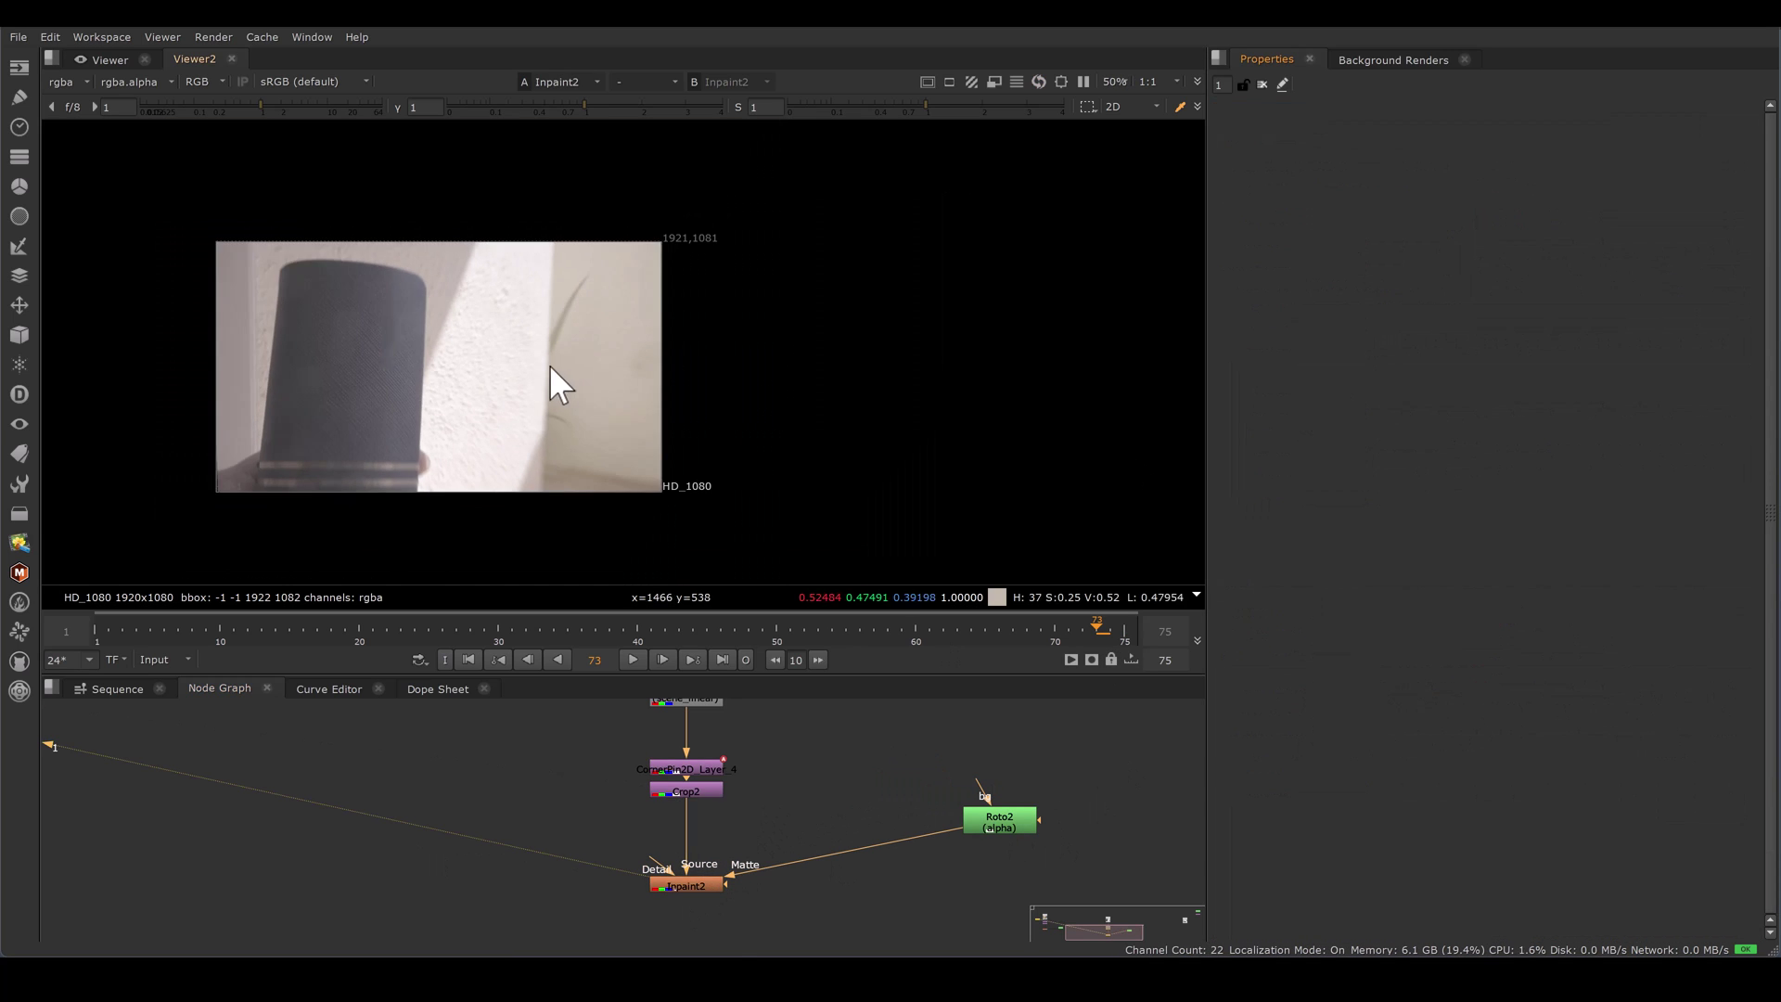
pyautogui.moveTo(512, 393); pyautogui.dragTo(702, 421, button='middle')
pyautogui.scroll(5, 570, 390)
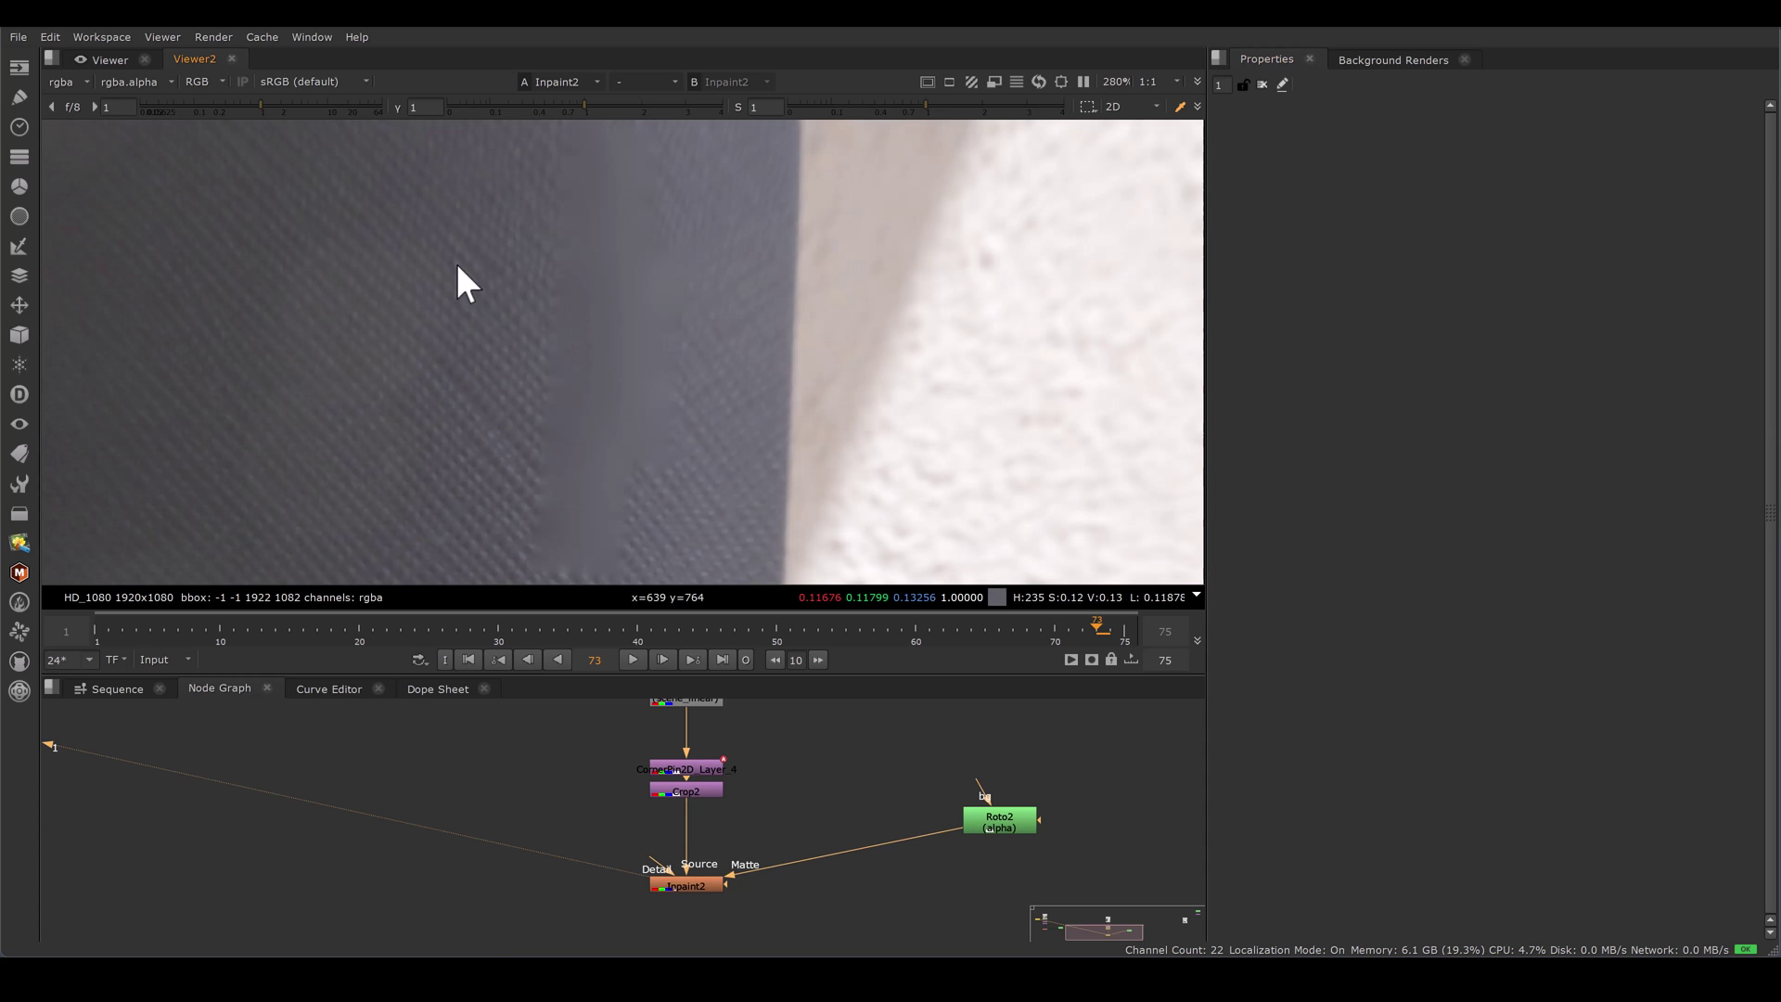
pyautogui.scroll(-2, 510, 395)
pyautogui.moveTo(557, 575); pyautogui.dragTo(574, 404, button='middle')
pyautogui.moveTo(564, 417); pyautogui.dragTo(665, 519)
pyautogui.moveTo(726, 347); pyautogui.dragTo(692, 560, button='middle')
pyautogui.scroll(3, 654, 359)
pyautogui.moveTo(603, 253); pyautogui.dragTo(633, 464)
pyautogui.moveTo(603, 232); pyautogui.dragTo(628, 401)
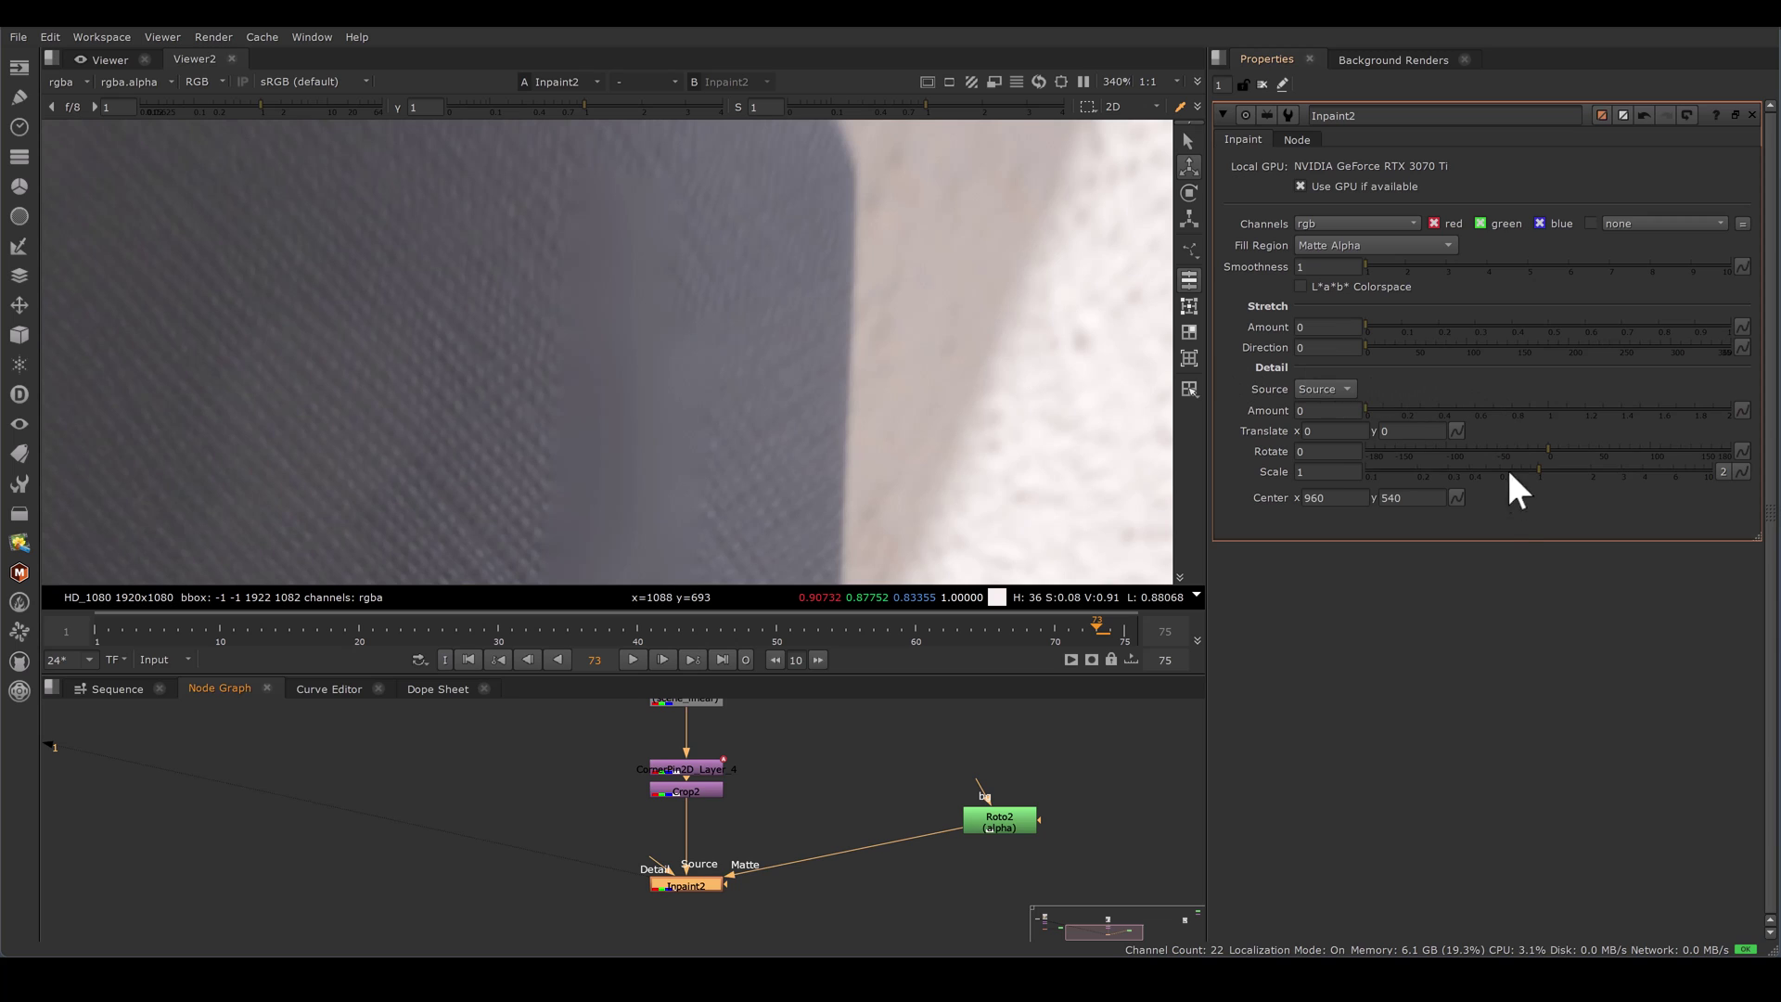
# Lower Inpaint2 slightly in the node graph and set its detail source to Detail.
pyautogui.click(1339, 388)
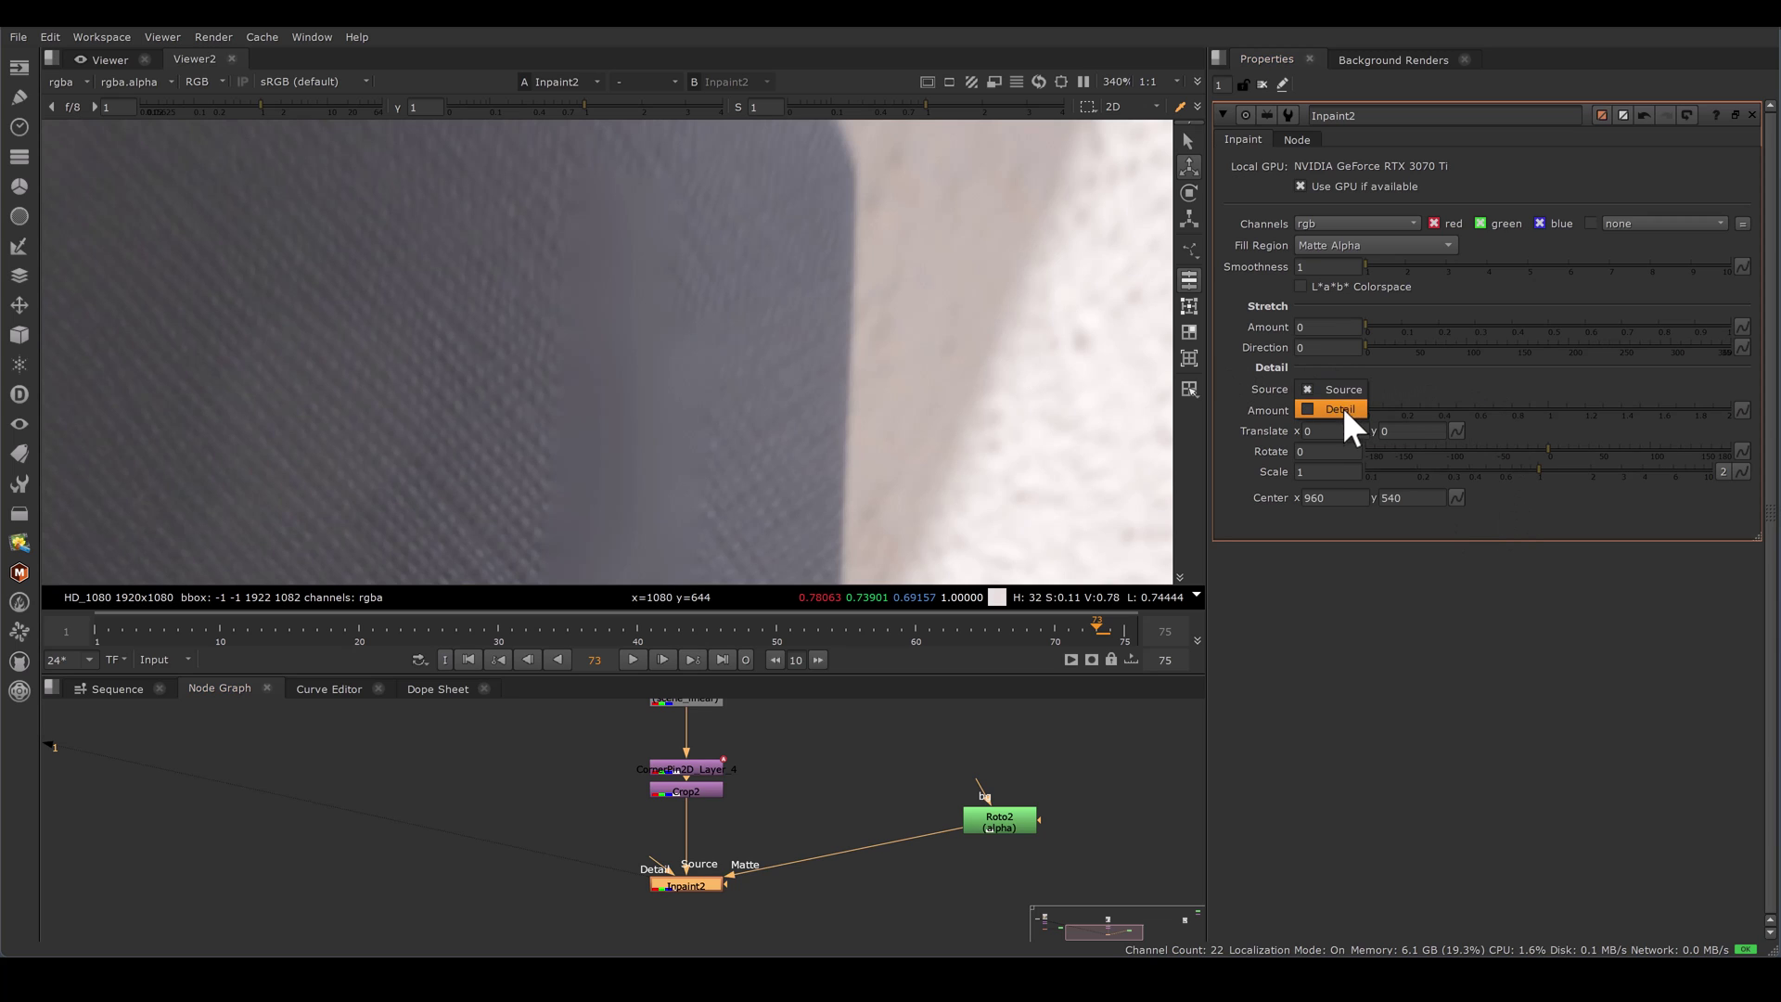
pyautogui.click(1366, 388)
pyautogui.moveTo(703, 878); pyautogui.dragTo(704, 898)
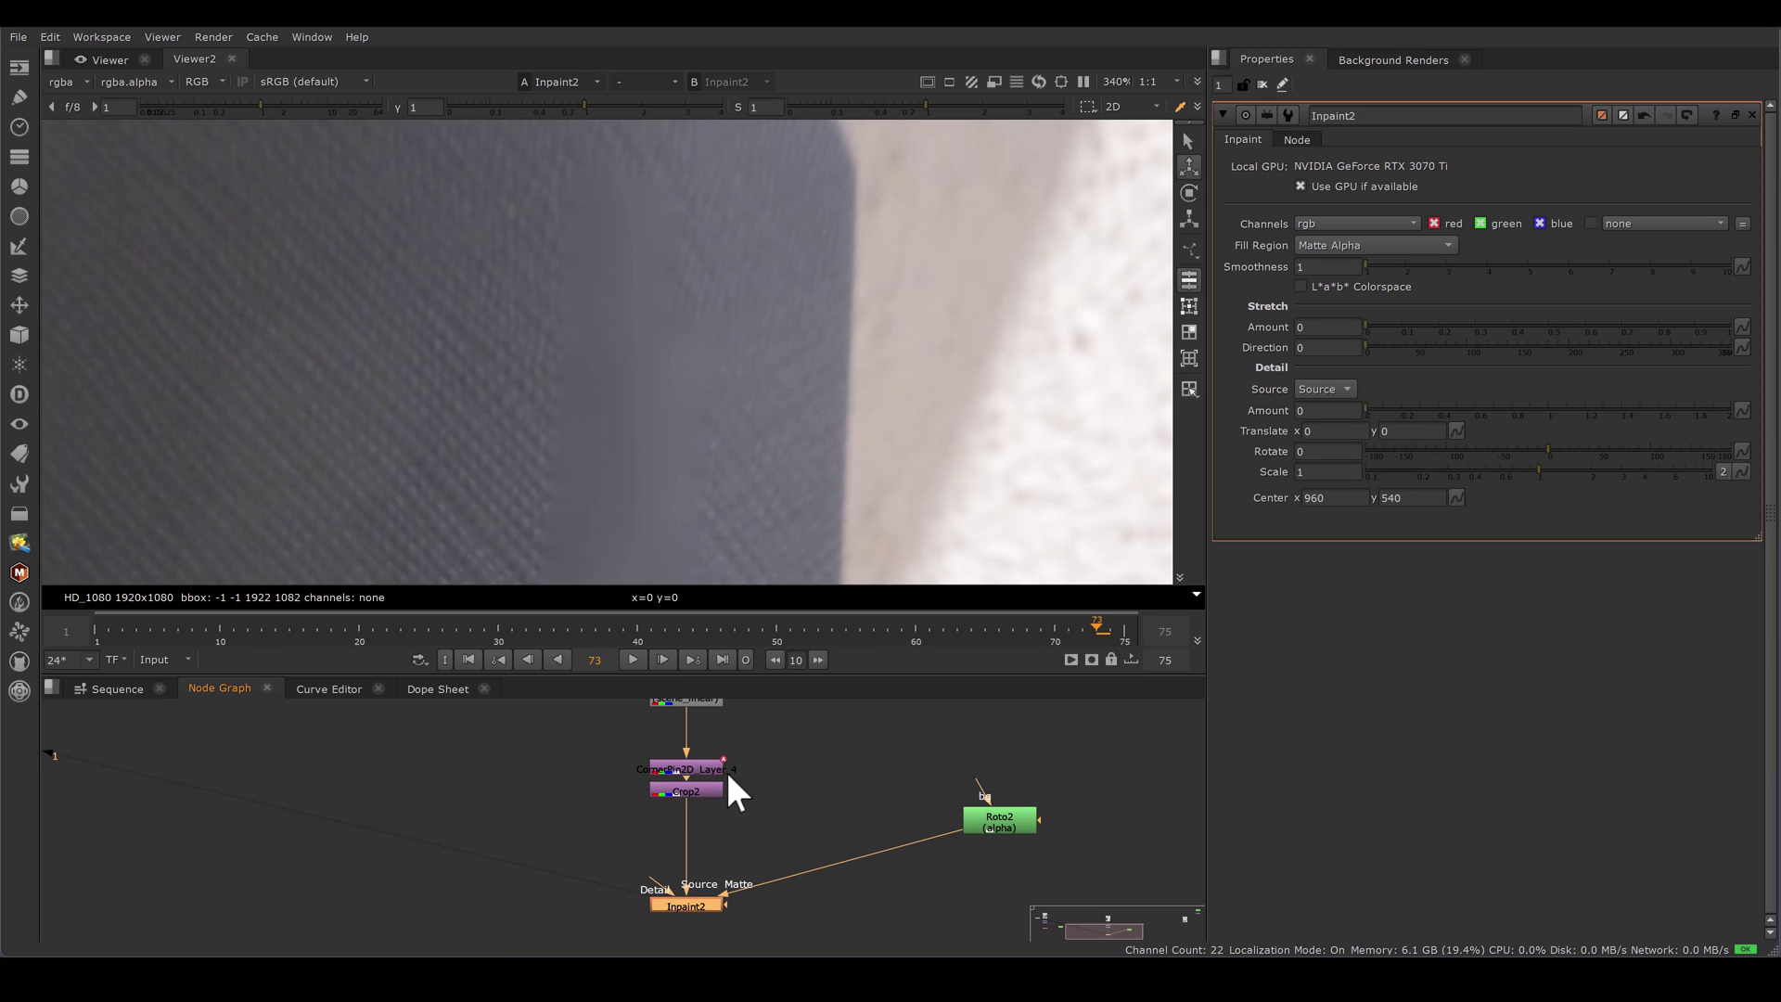
pyautogui.click(680, 821)
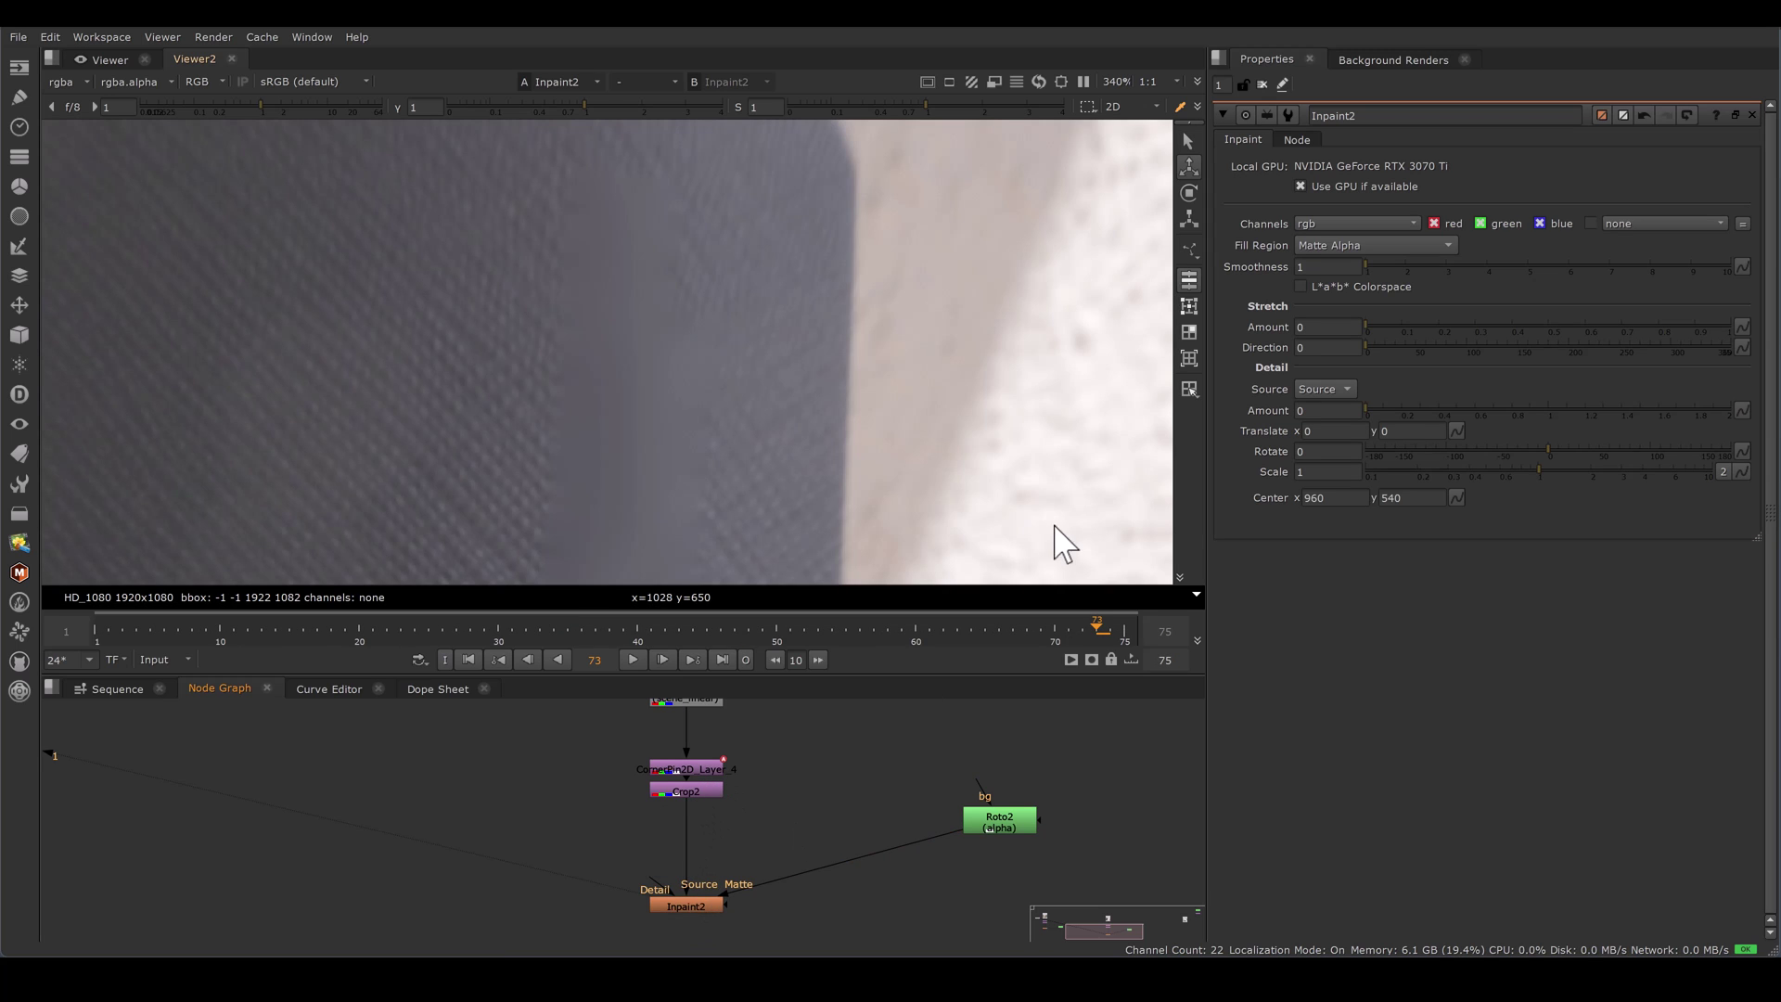
pyautogui.click(1334, 389)
pyautogui.click(1337, 409)
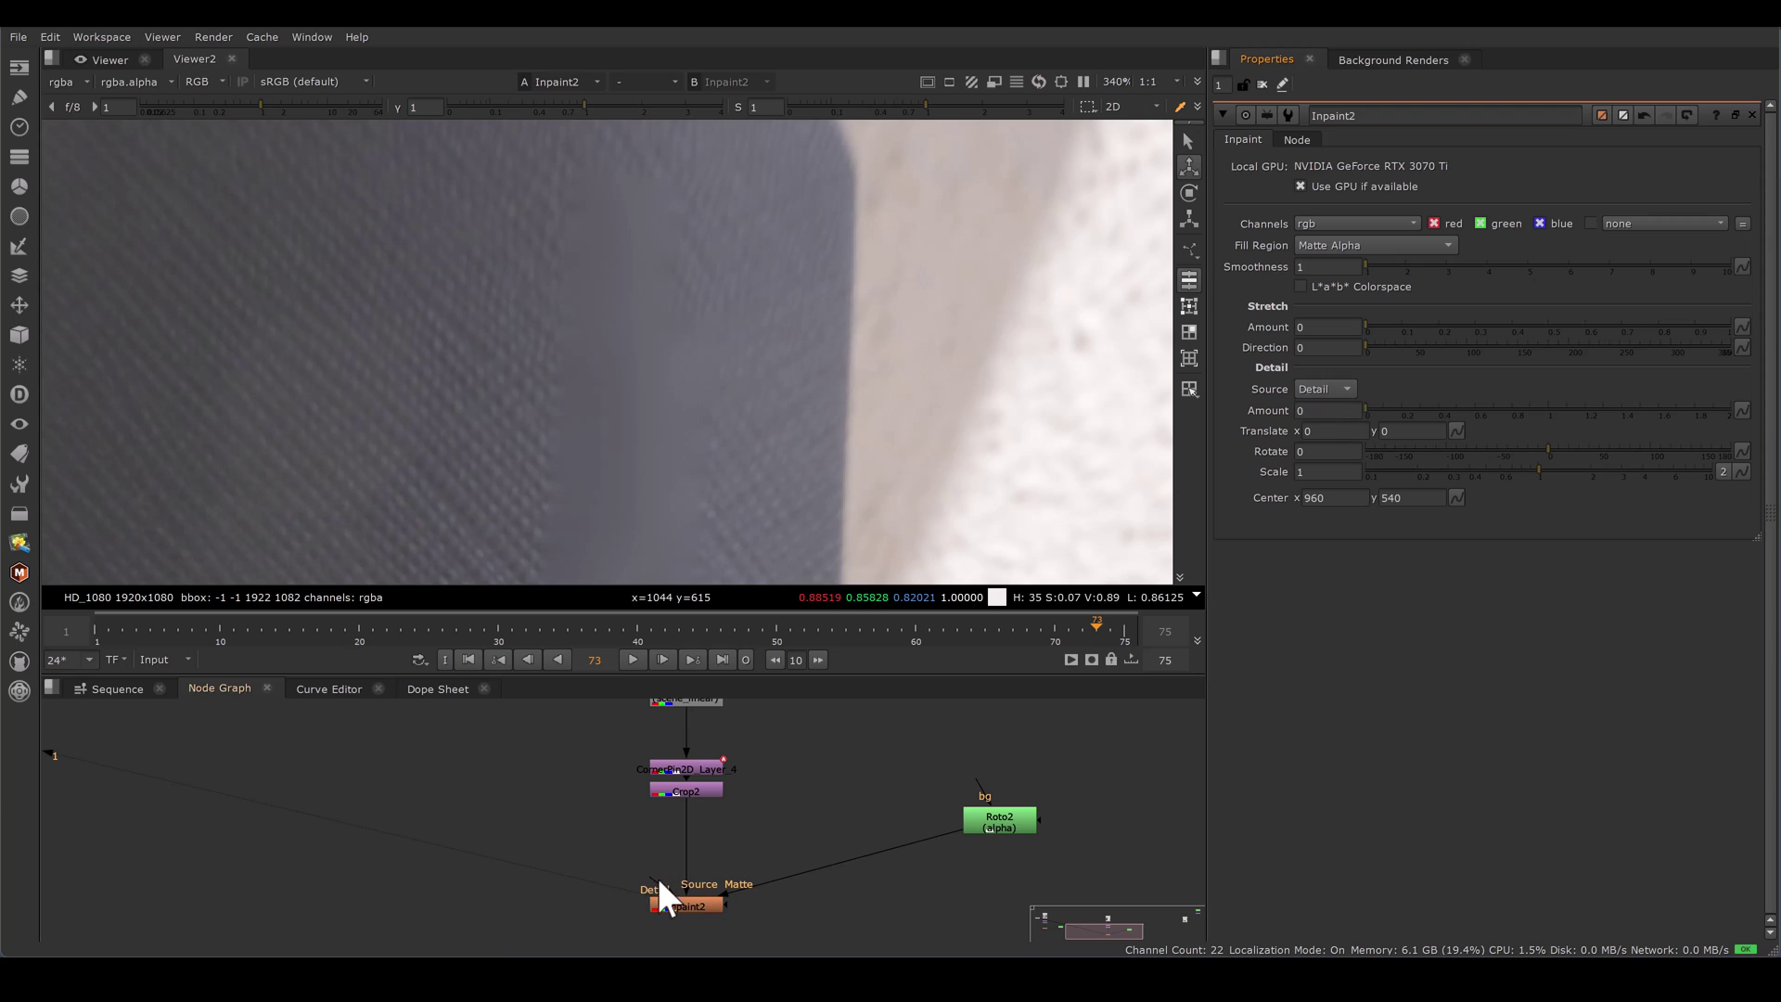
# Set Inpaint2's detail source to Source and try a detail amount of 1 before returning it to 0.
pyautogui.moveTo(649, 876); pyautogui.dragTo(547, 816)
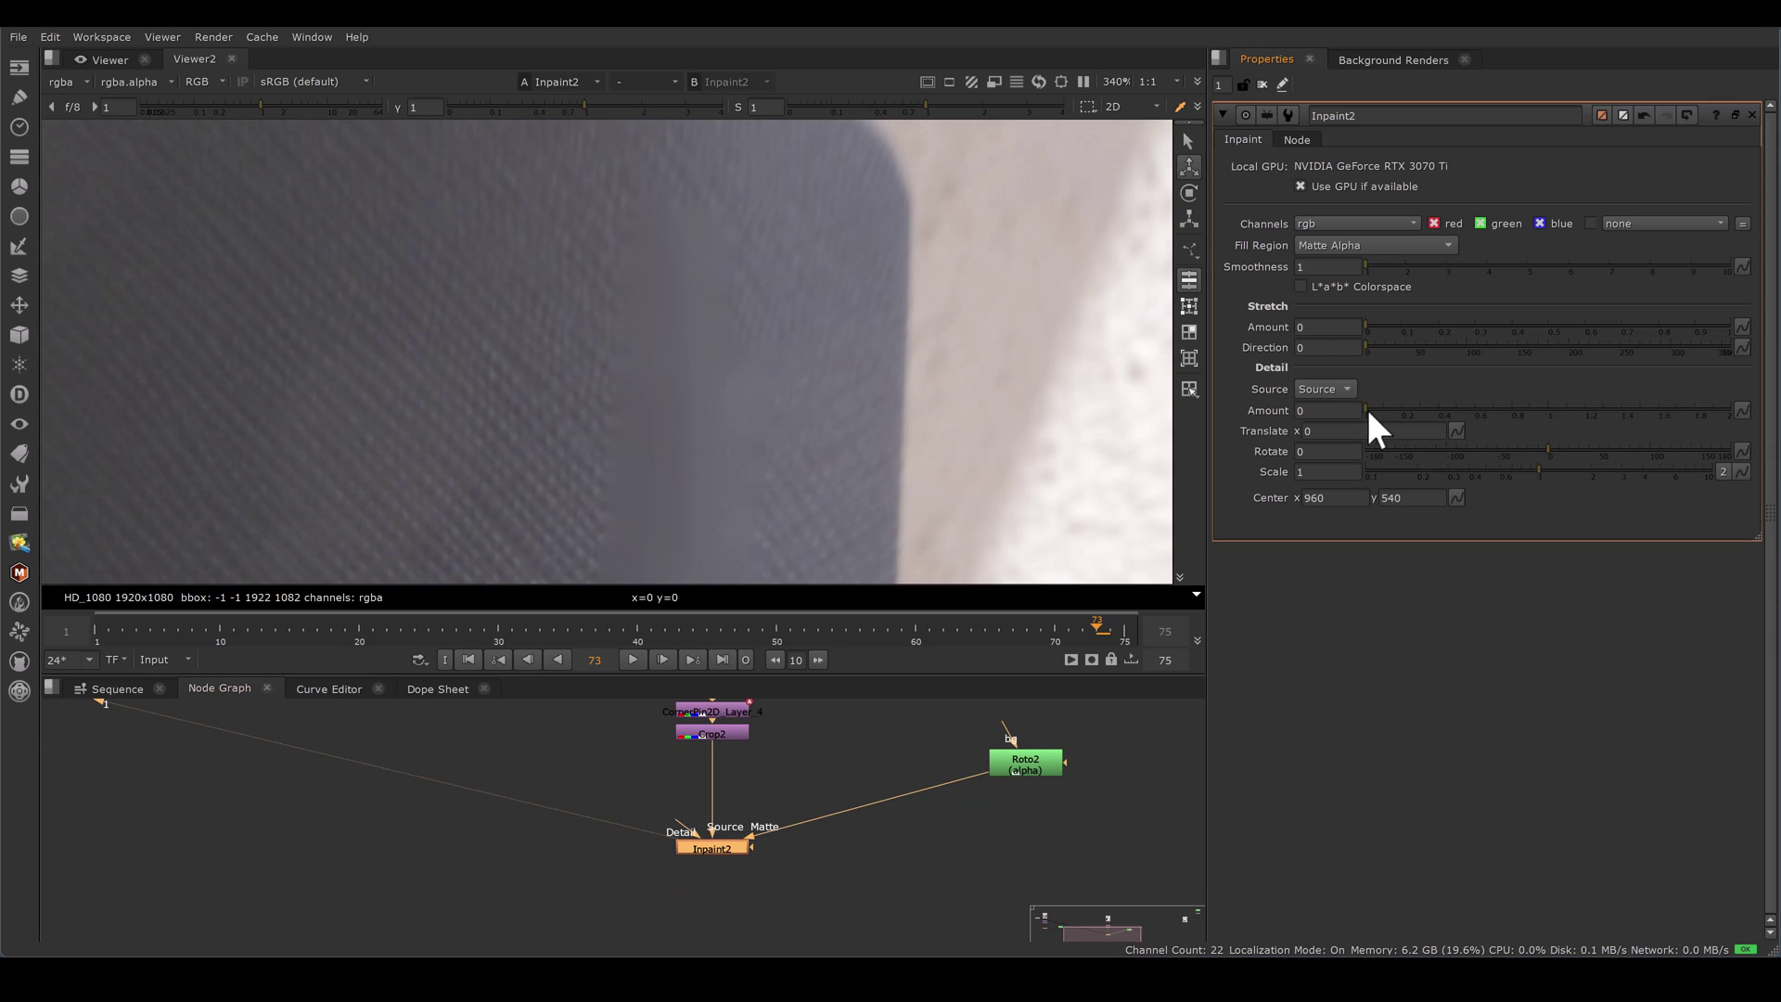
pyautogui.moveTo(1370, 411); pyautogui.dragTo(1731, 414)
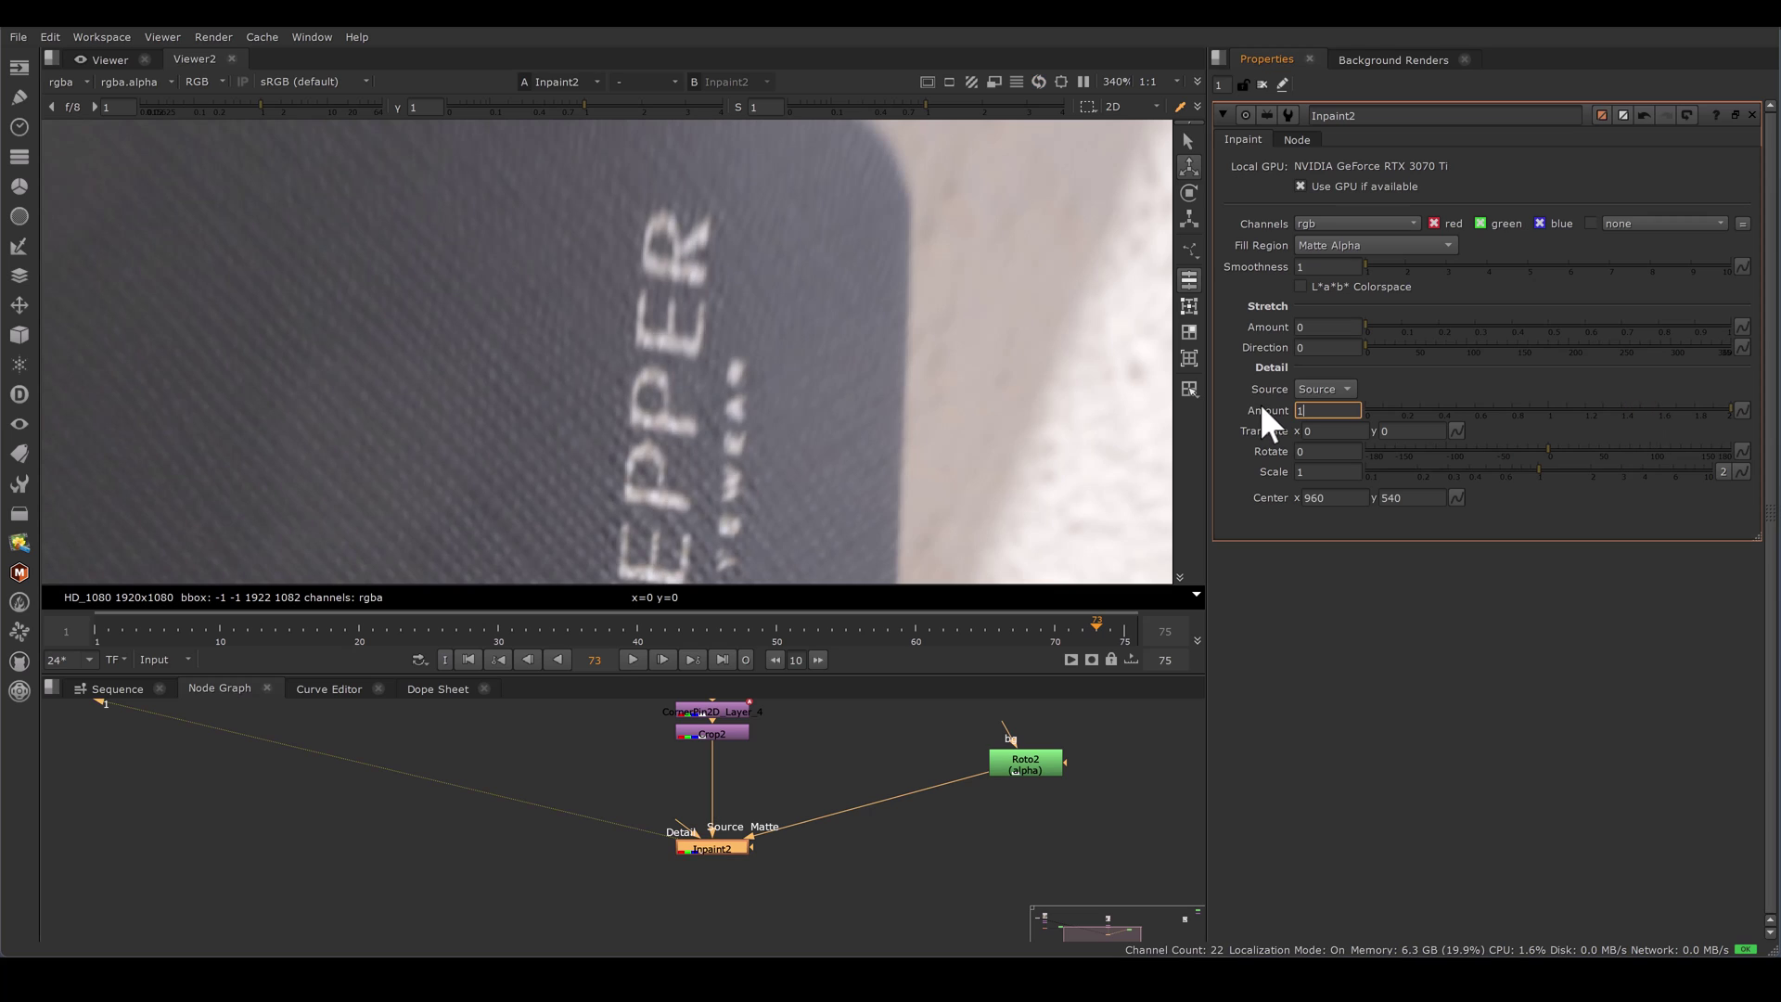
pyautogui.press('BackSpace')
pyautogui.write('0')
pyautogui.press('Return')
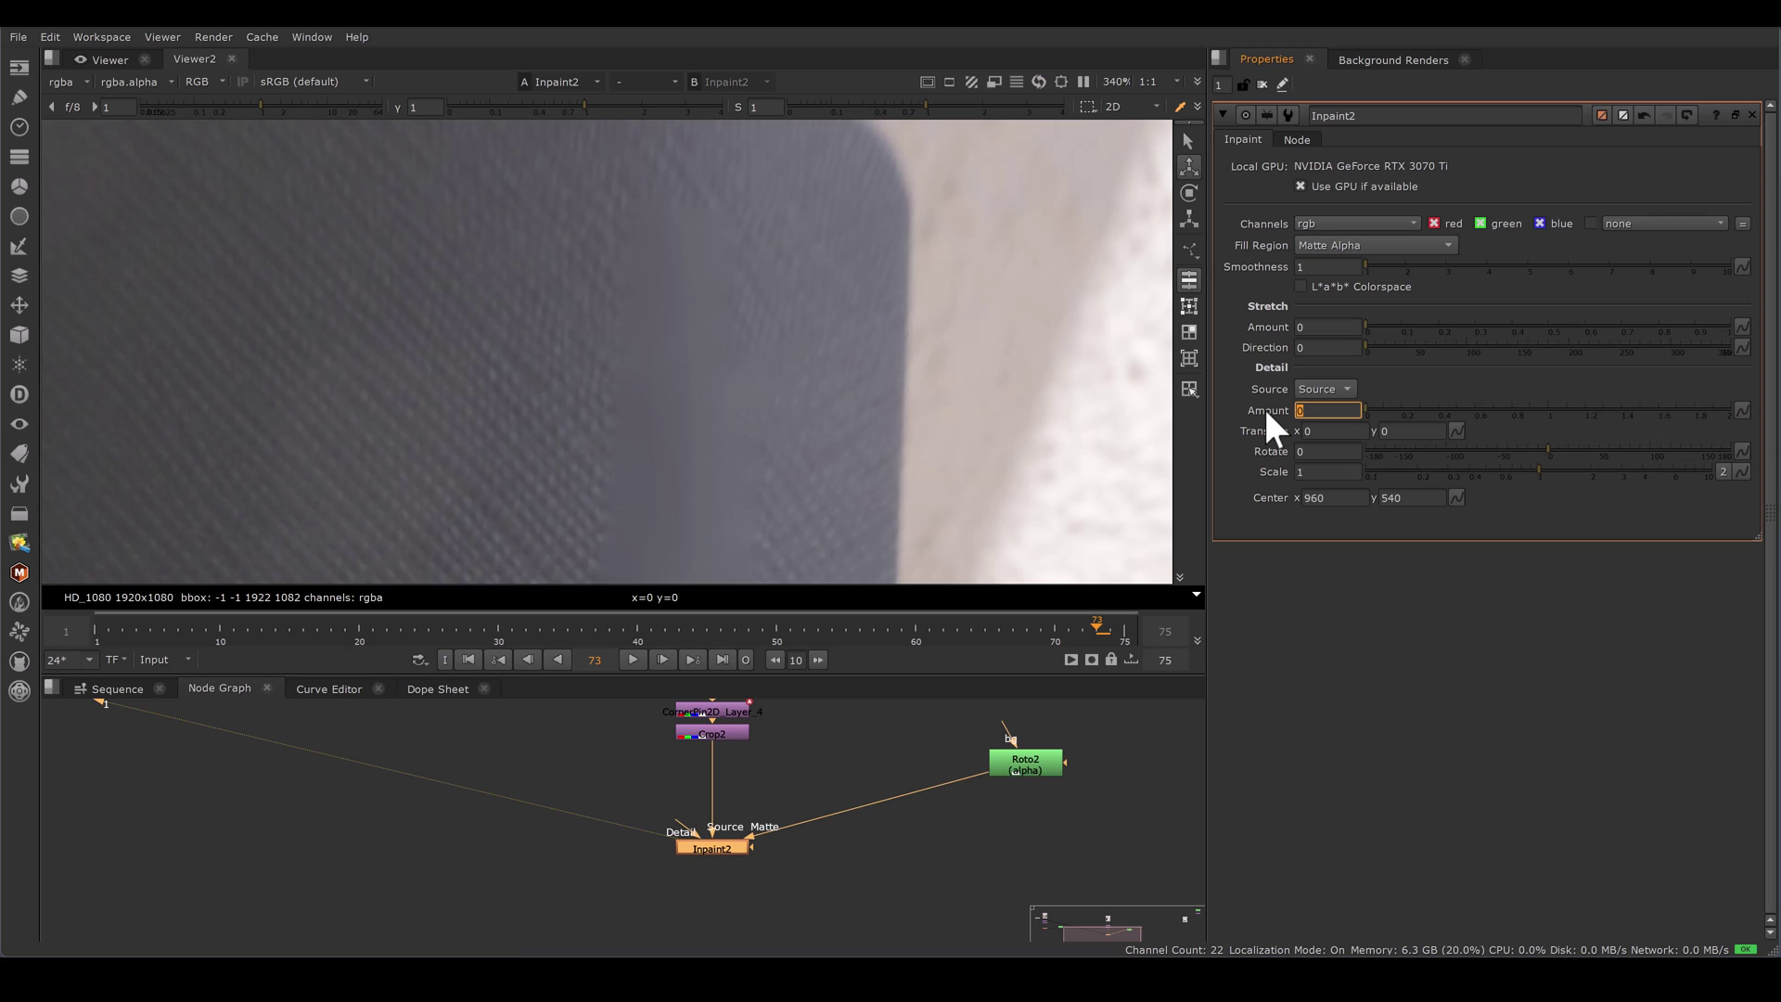
pyautogui.scroll(-8, 920, 422)
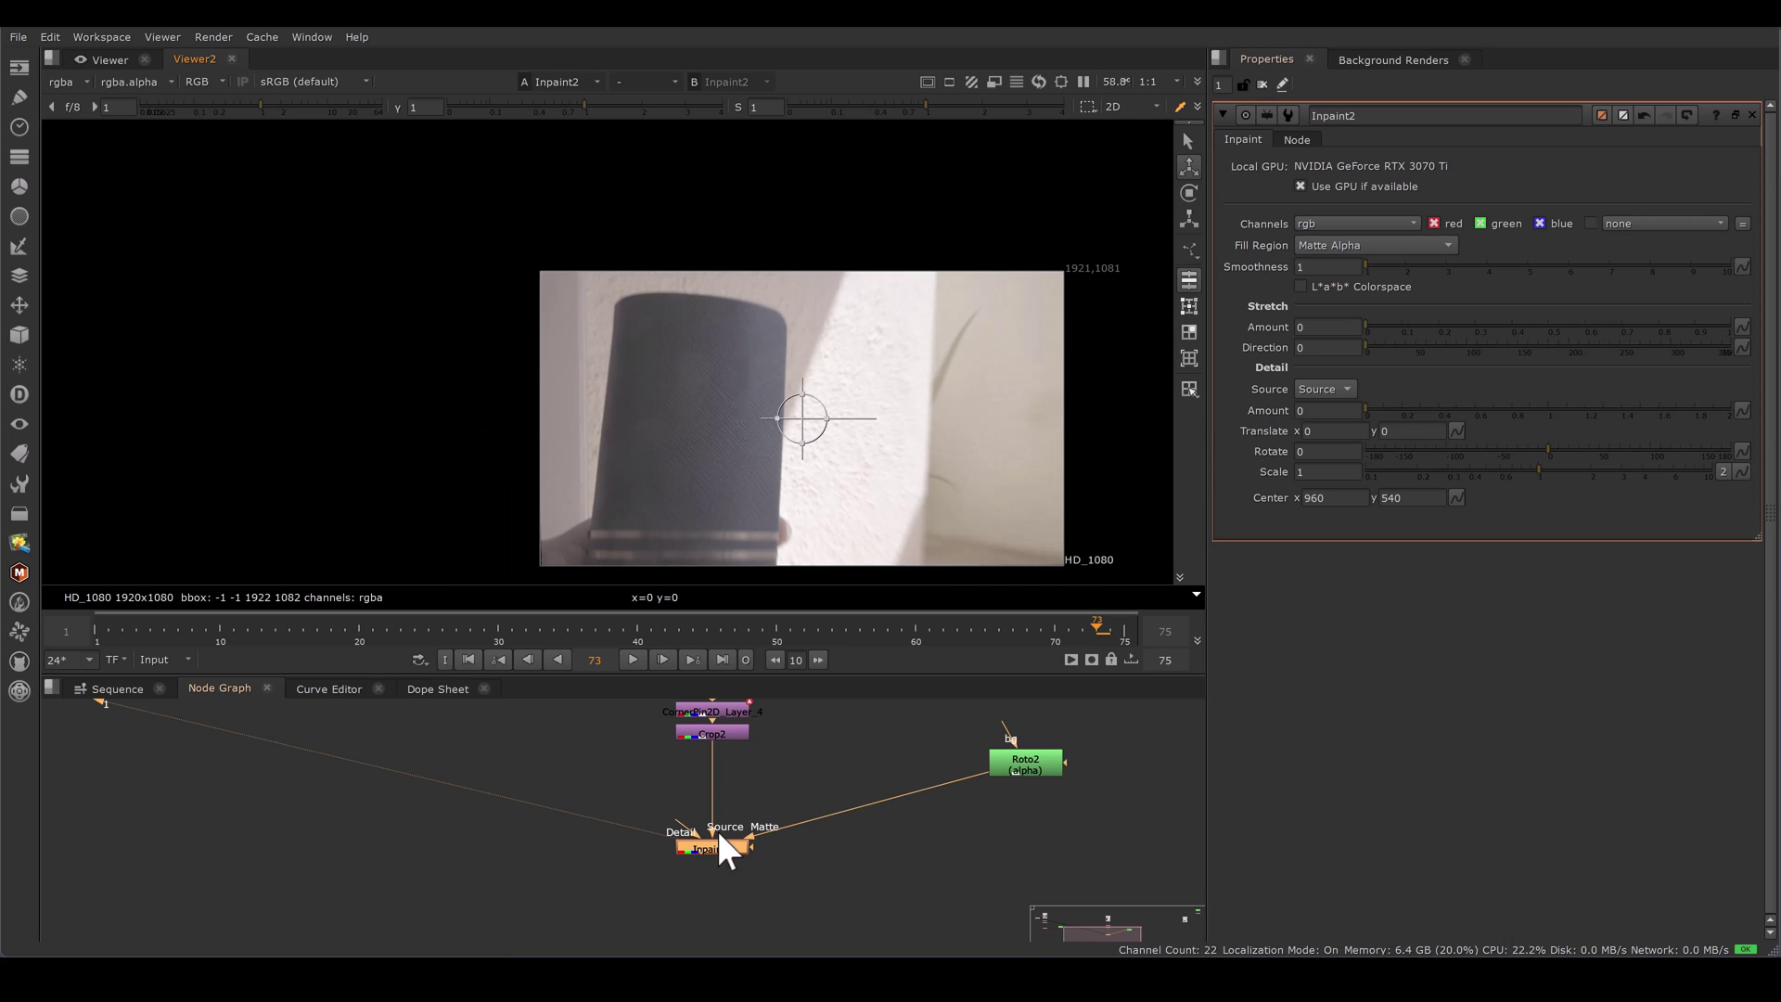
pyautogui.scroll(4, 874, 425)
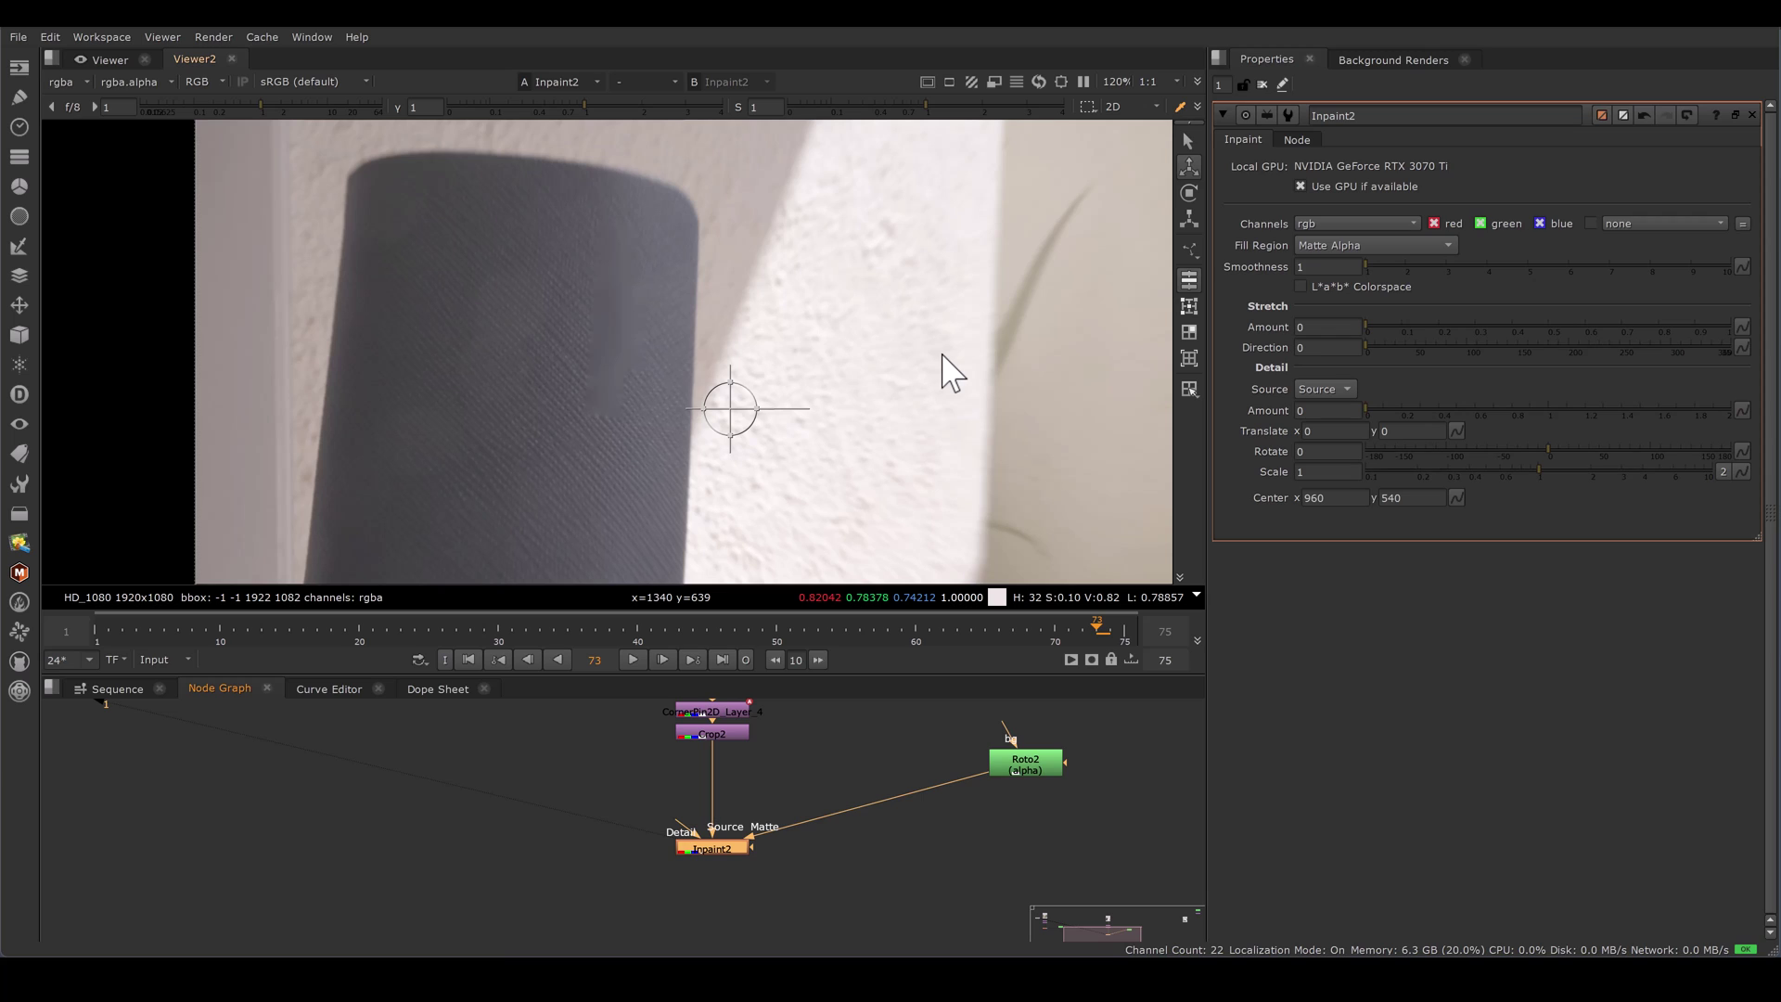
# Set Inpaint2's detail amount to 1 and its detail translate X to 96.
pyautogui.click(1334, 410)
pyautogui.press('Return')
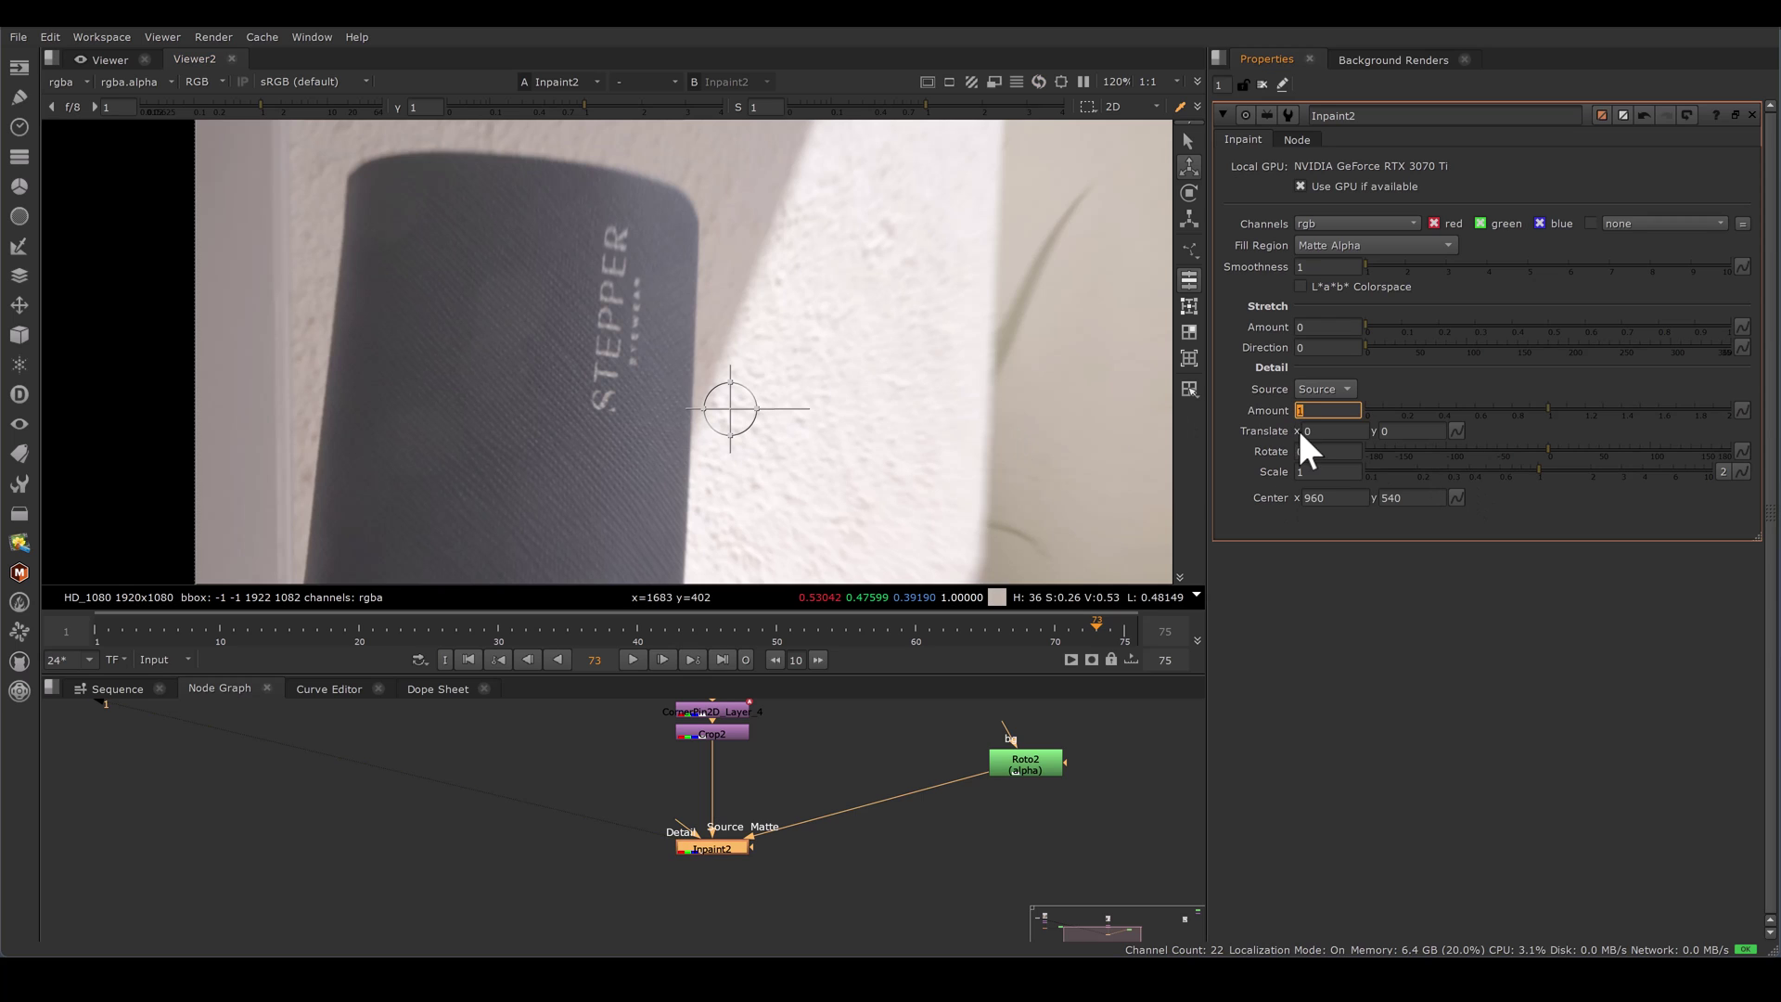
pyautogui.click(1303, 430)
pyautogui.scroll(8, 1304, 430)
pyautogui.scroll(12, 1303, 431)
pyautogui.click(1303, 431)
pyautogui.scroll(6, 1307, 432)
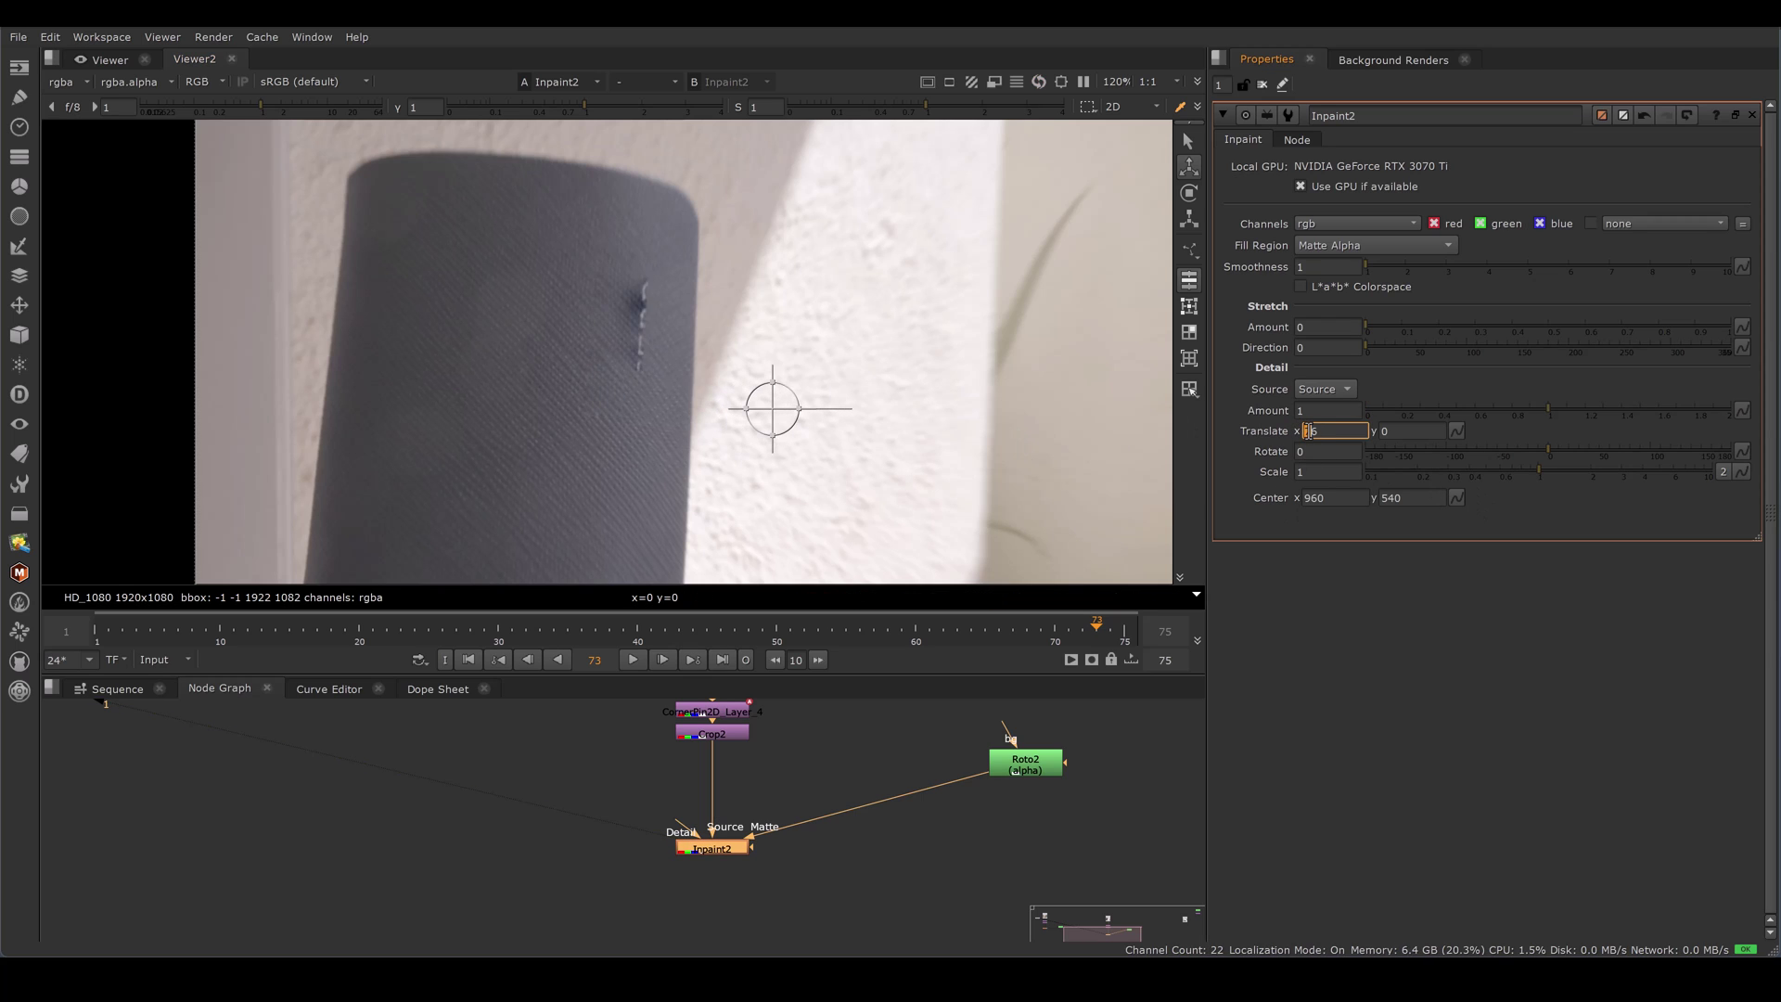
pyautogui.scroll(-1, 884, 386)
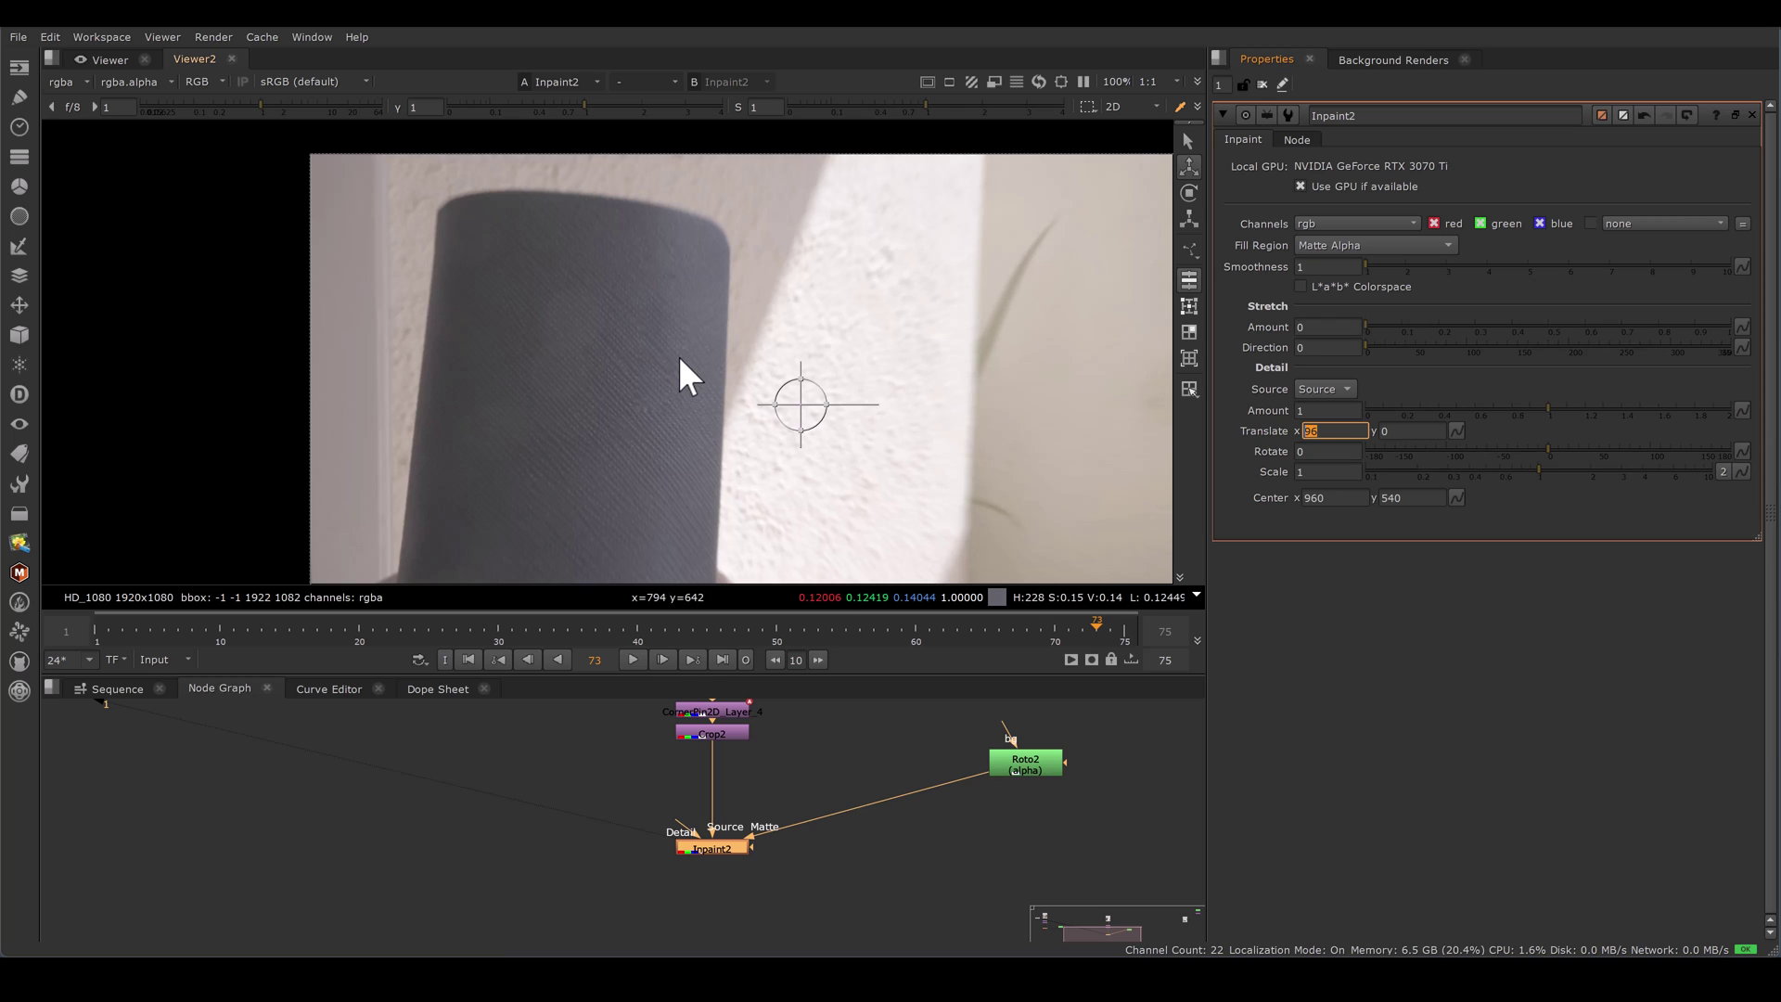
# Examine the restored texture over the removed logo up close and play the sequence to check it over time.
pyautogui.scroll(3, 738, 348)
pyautogui.moveTo(544, 176); pyautogui.dragTo(609, 493)
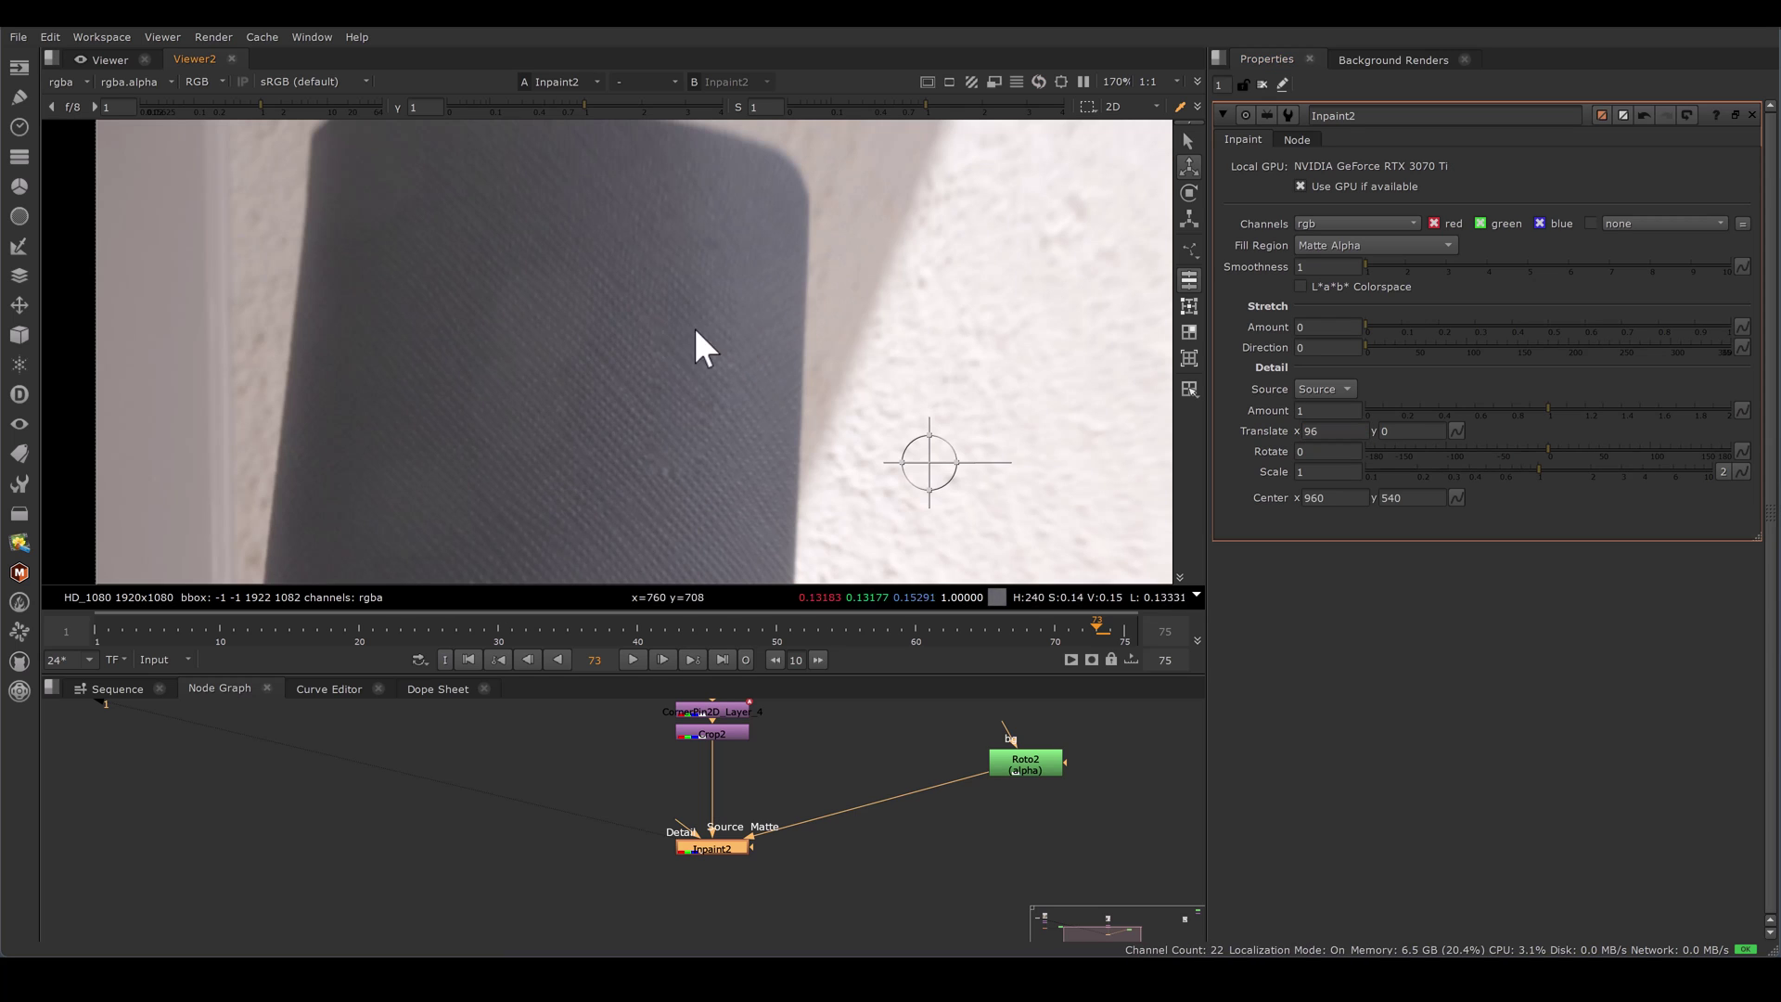
pyautogui.moveTo(645, 188); pyautogui.dragTo(757, 546)
pyautogui.click(696, 719)
pyautogui.click(634, 658)
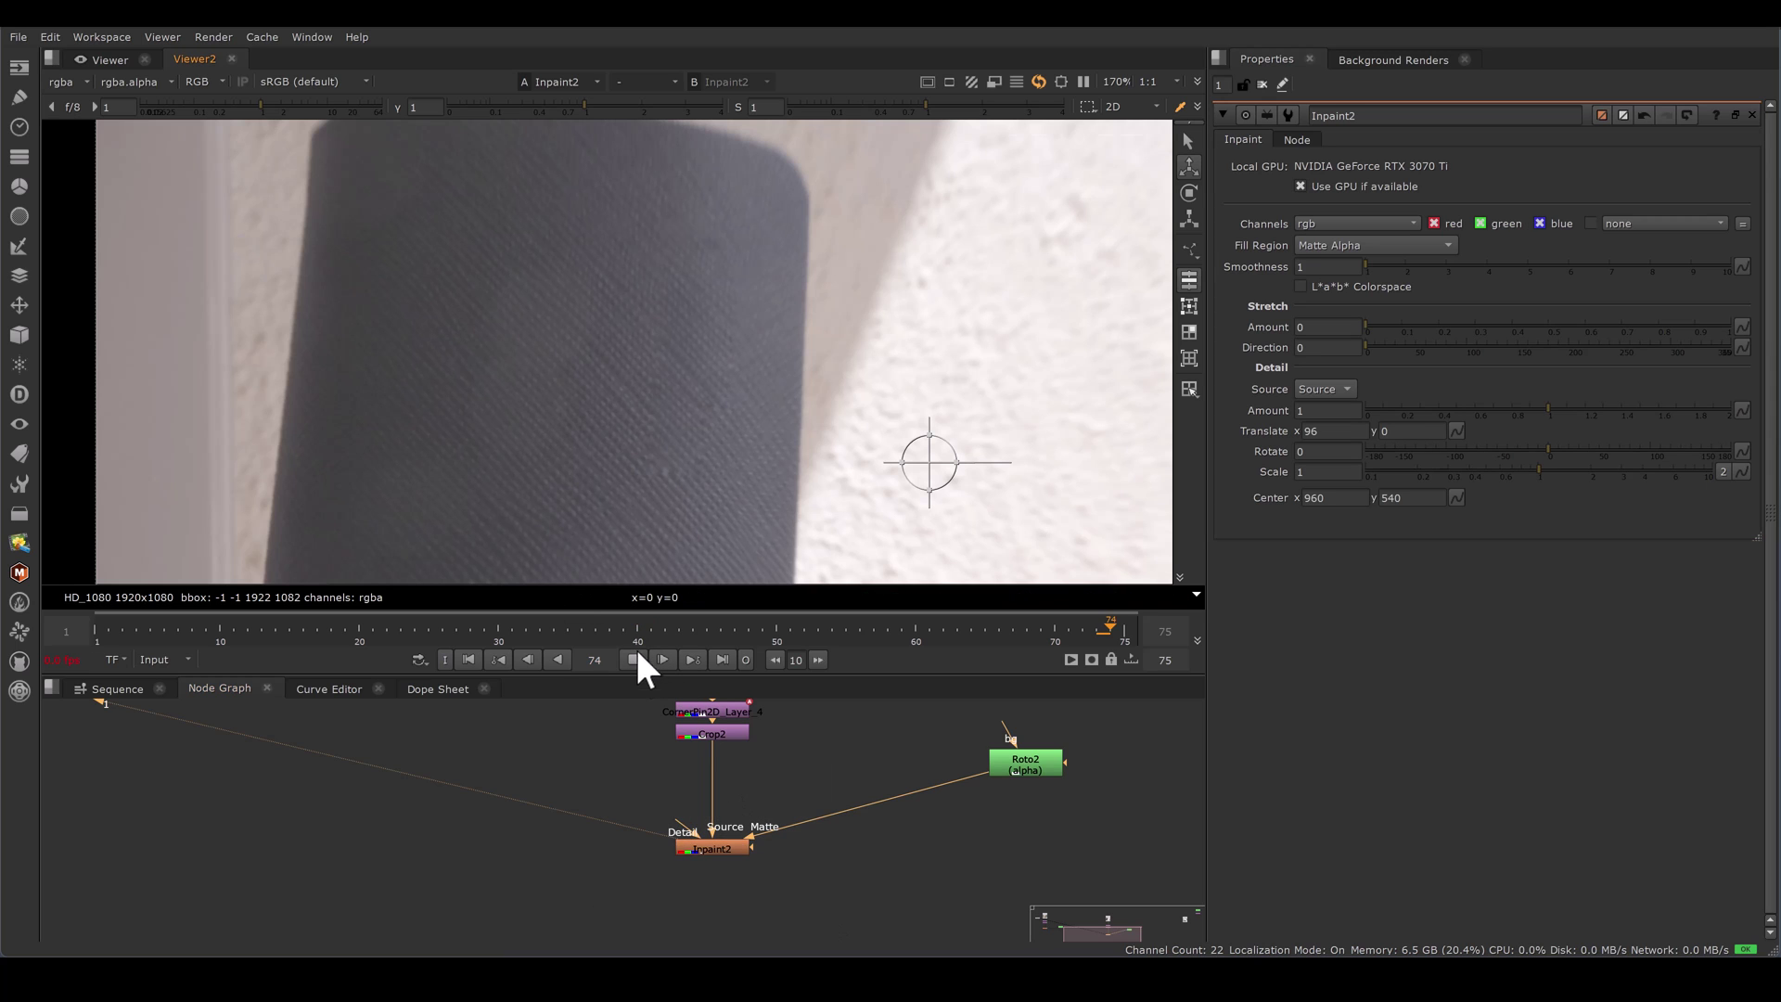
pyautogui.scroll(-5, 1060, 495)
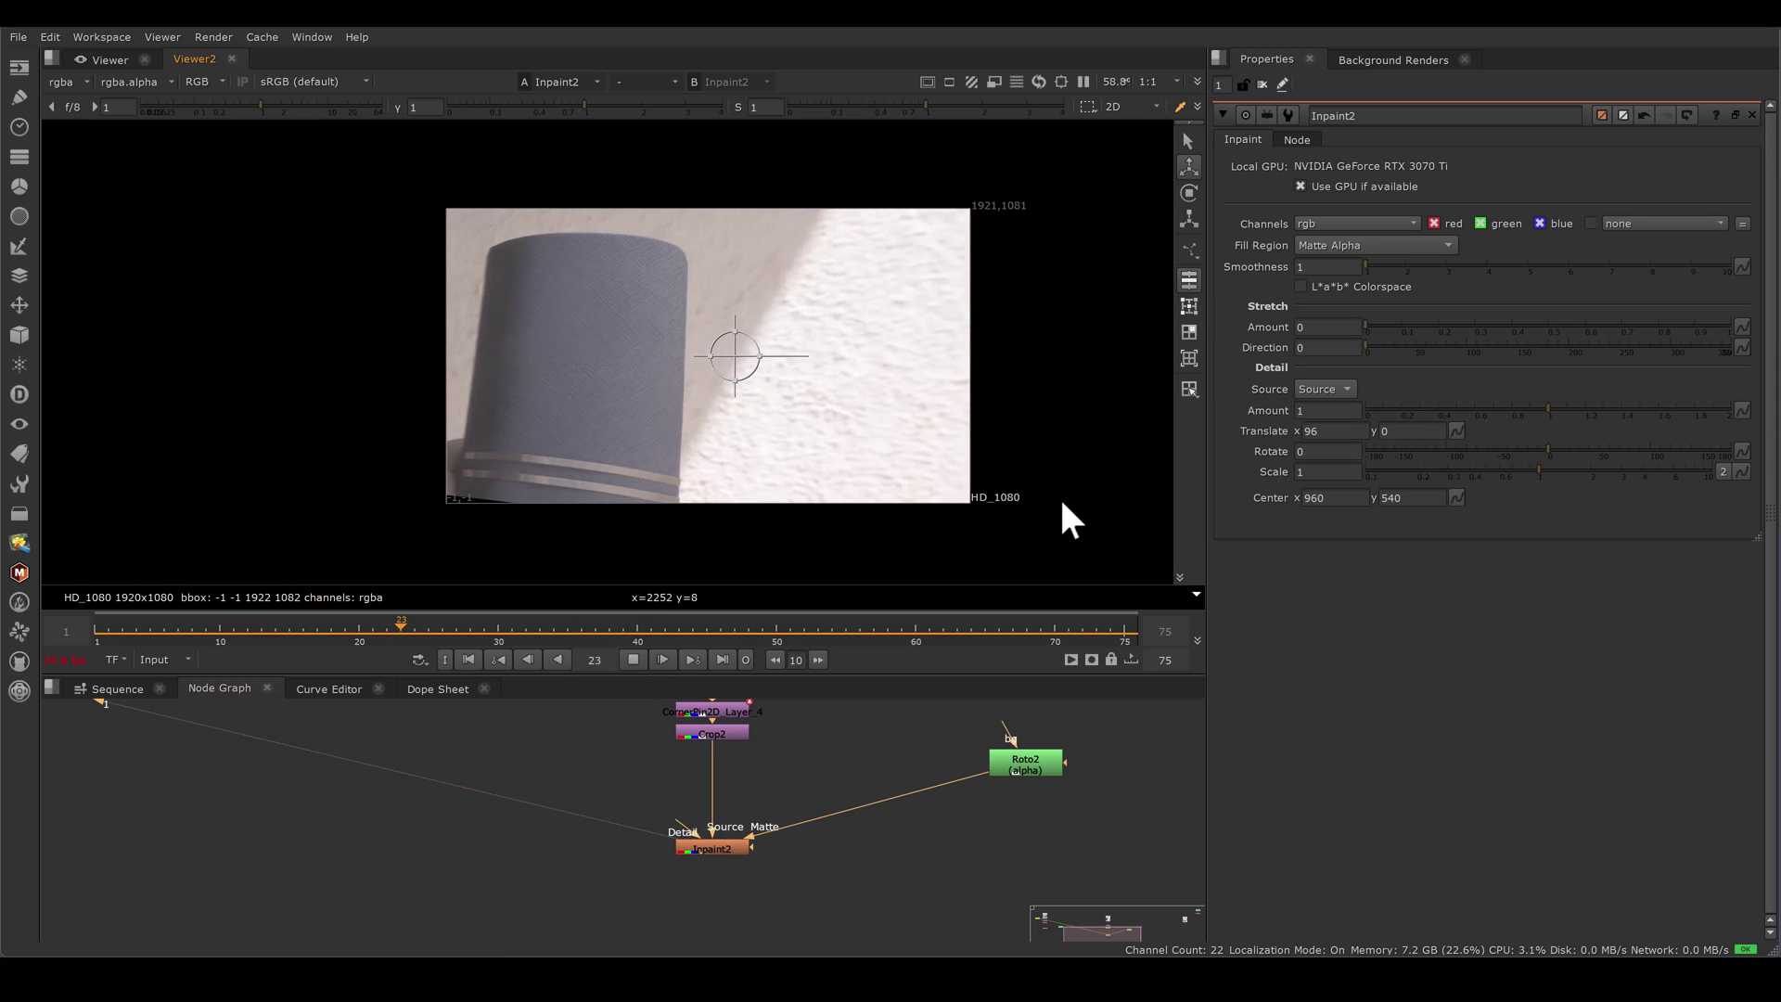
pyautogui.click(167, 627)
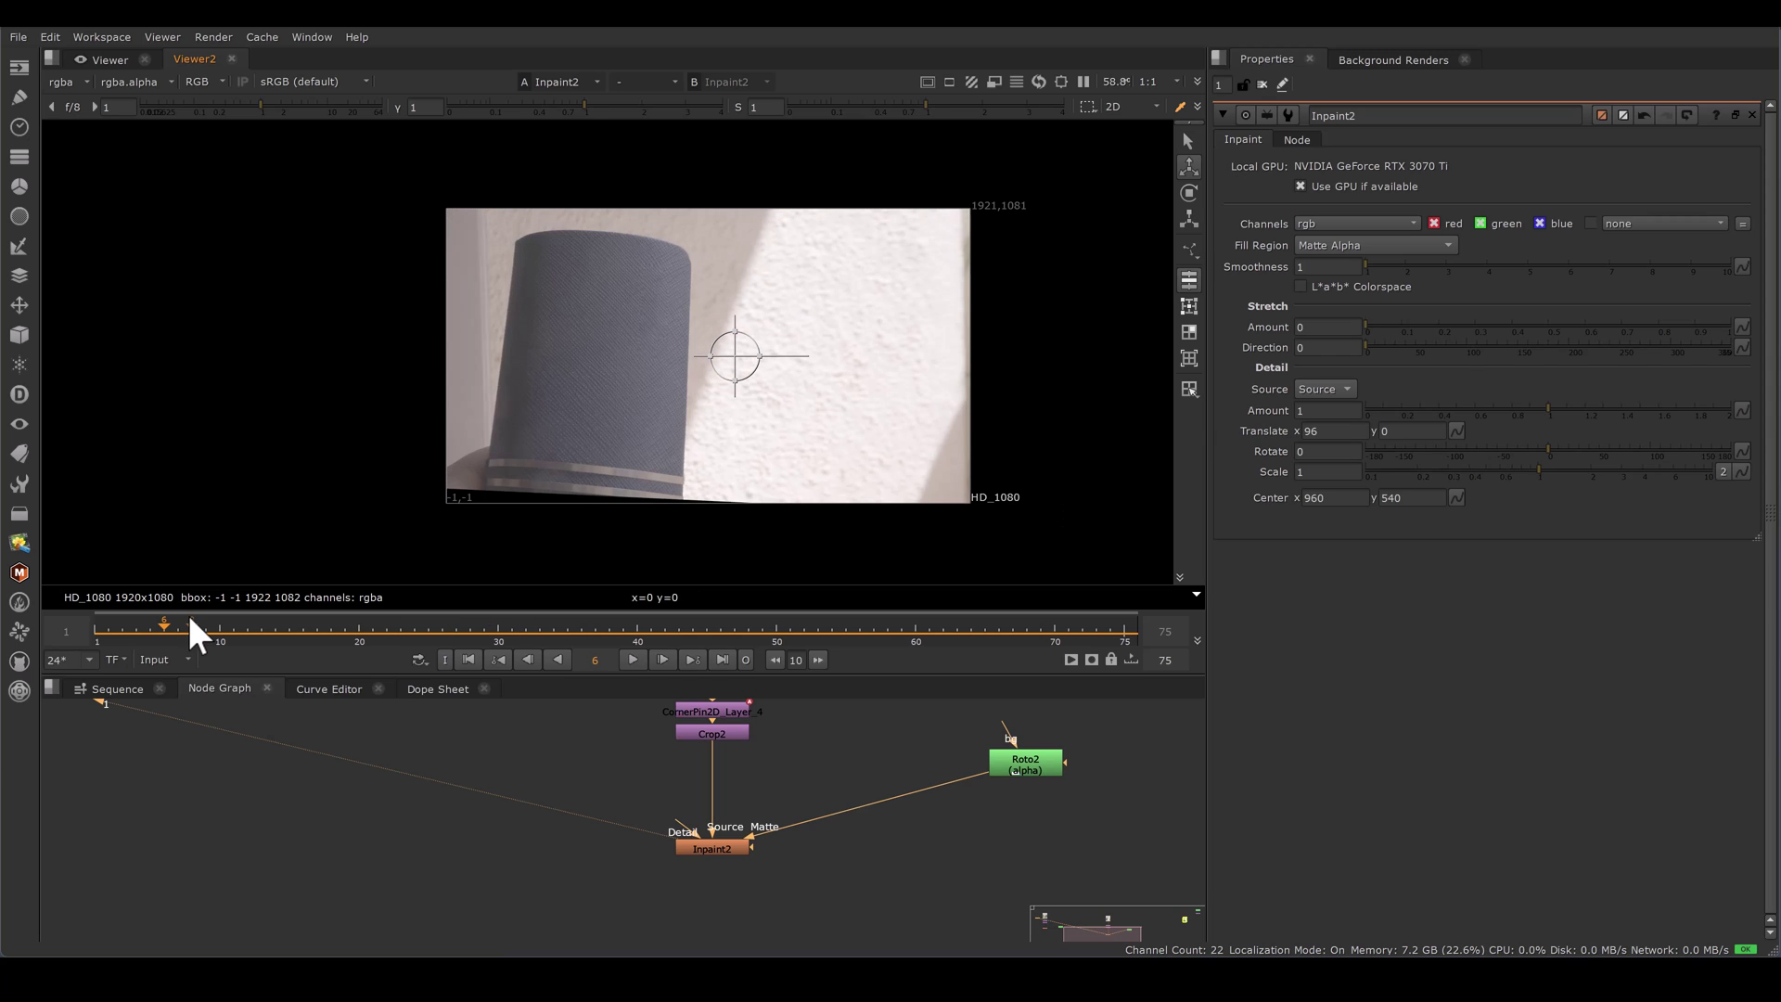
# Set Inpaint2's smoothness to 3 and move the node up closer to Crop2 in the node graph.
pyautogui.click(735, 846)
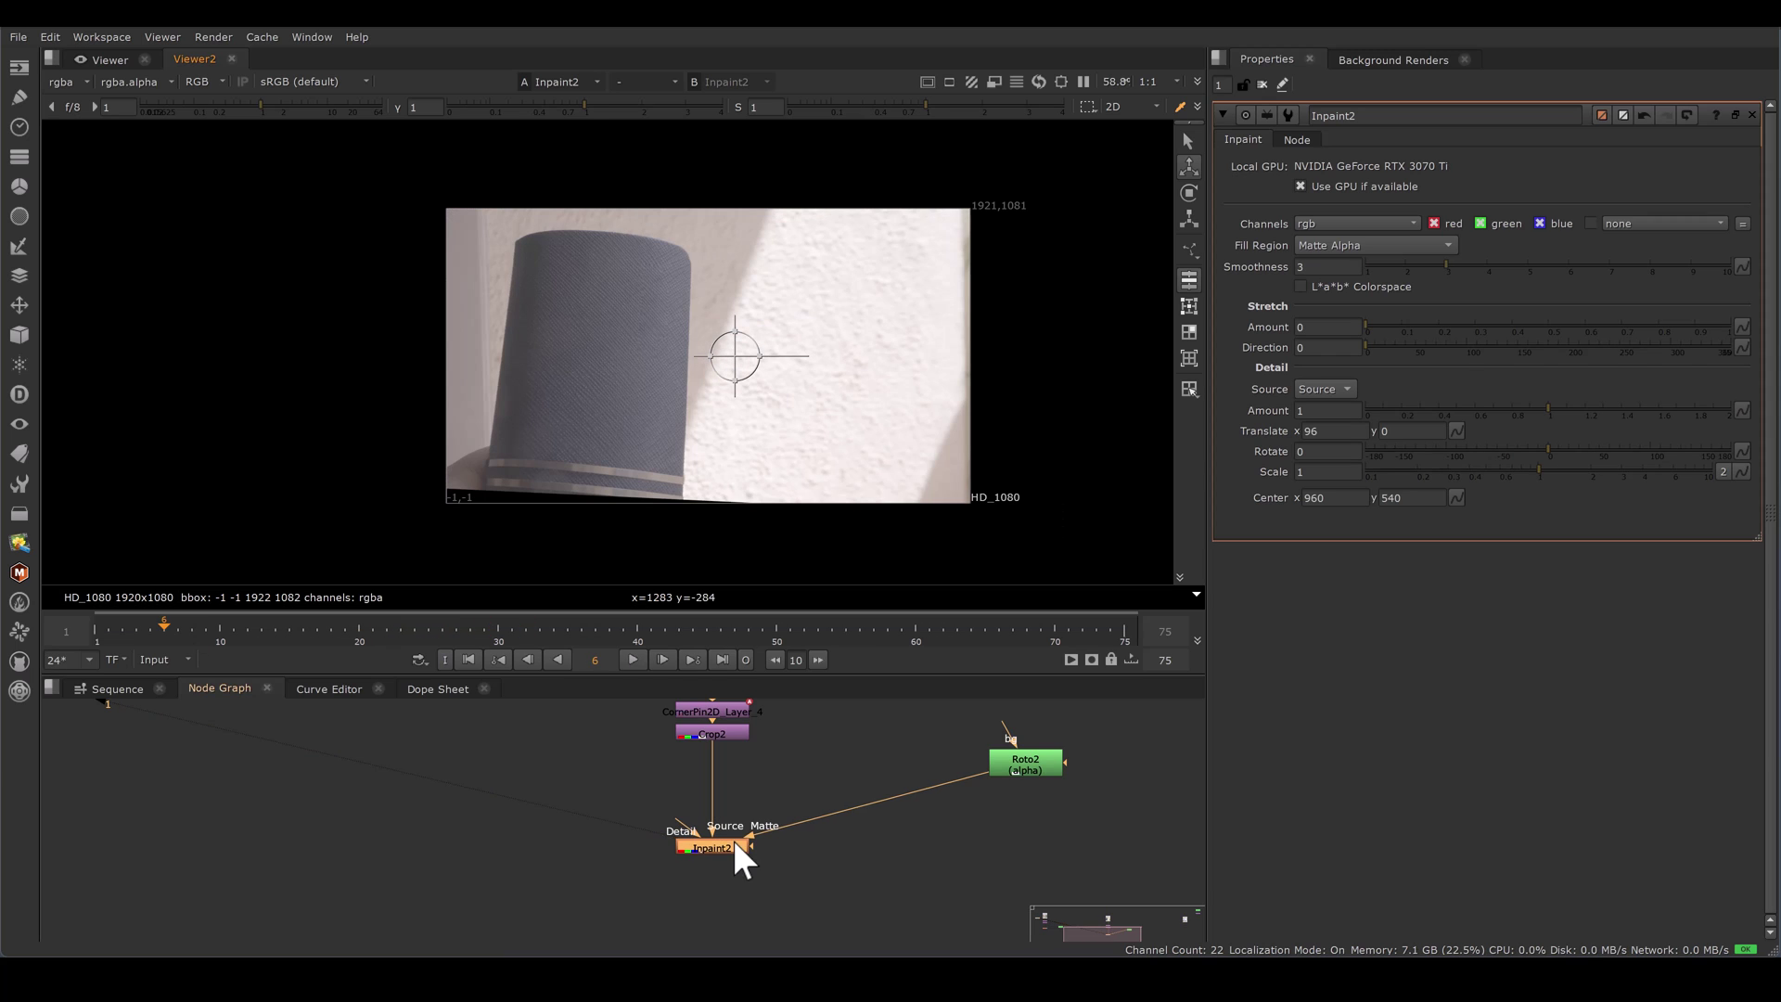
pyautogui.scroll(-1, 765, 805)
pyautogui.moveTo(735, 841); pyautogui.dragTo(733, 811)
pyautogui.scroll(1, 775, 817)
pyautogui.moveTo(828, 869); pyautogui.dragTo(632, 771)
pyautogui.moveTo(732, 807); pyautogui.dragTo(642, 751)
# Paste a copy of Inpaint2 below the original and set the copy's detail translate X to 0.
pyautogui.hotkey('ctrl', 'c')
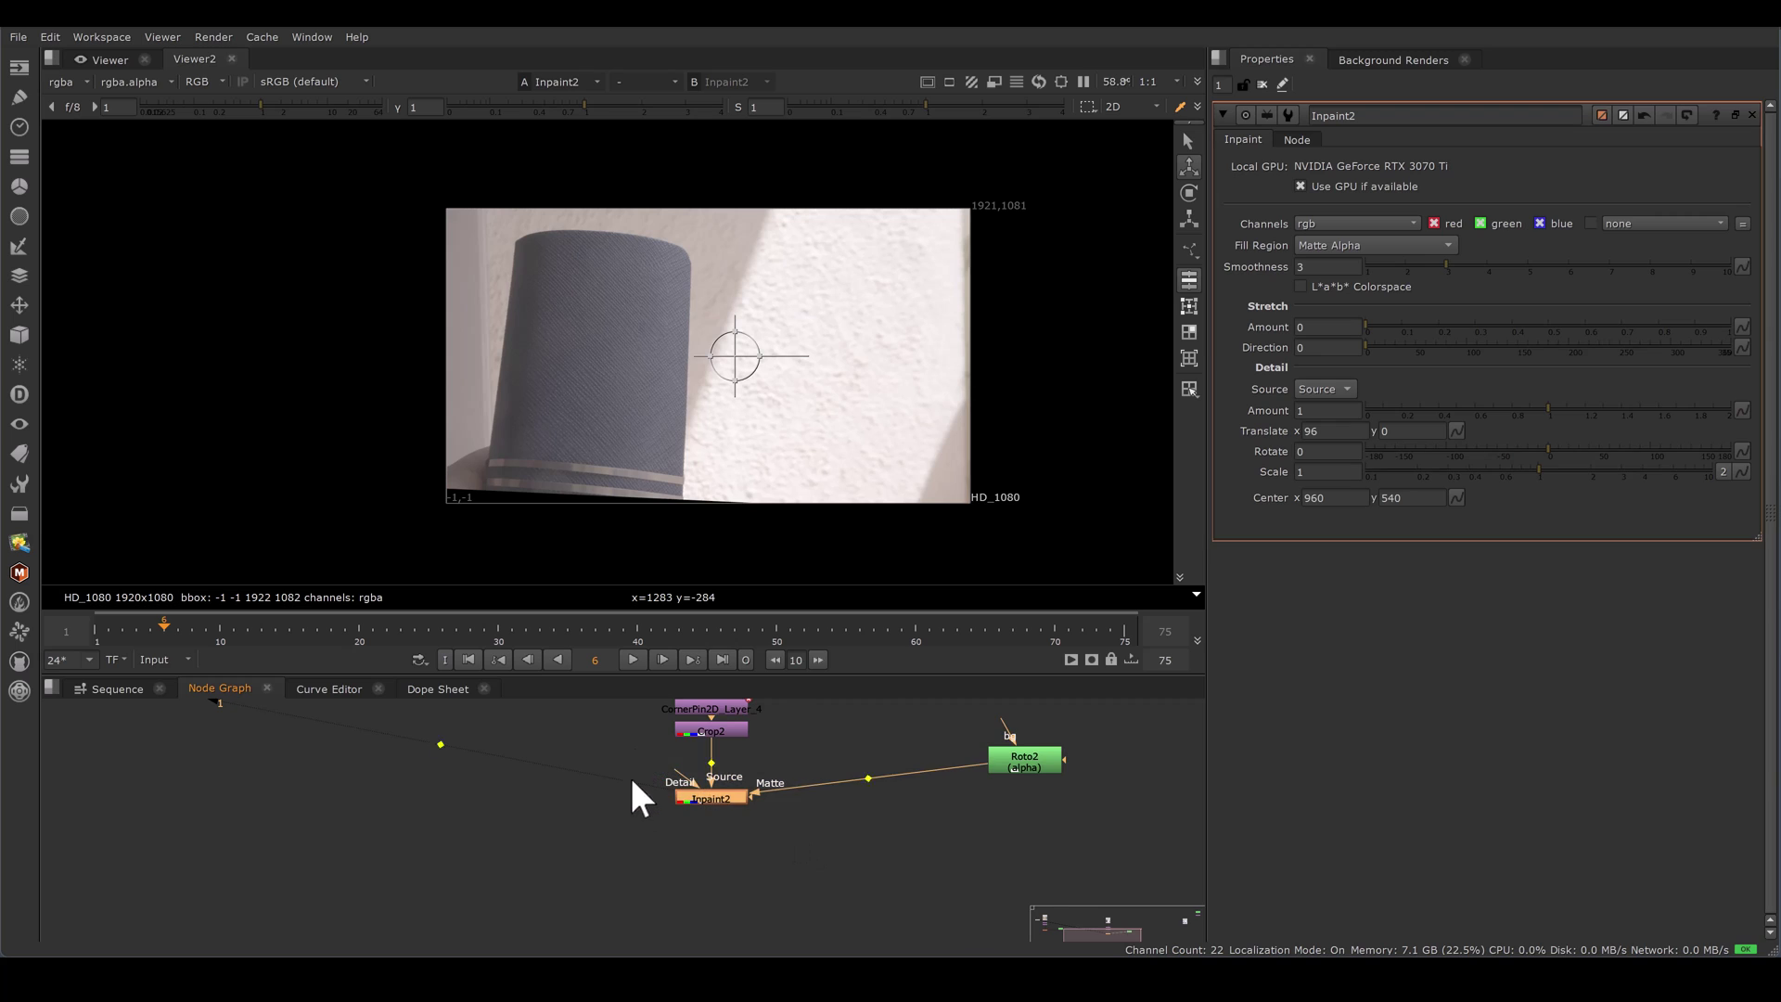
pyautogui.click(609, 883)
pyautogui.hotkey('ctrl', 'v')
pyautogui.doubleClick(609, 885)
pyautogui.moveTo(1339, 431); pyautogui.dragTo(1246, 427)
pyautogui.write('0')
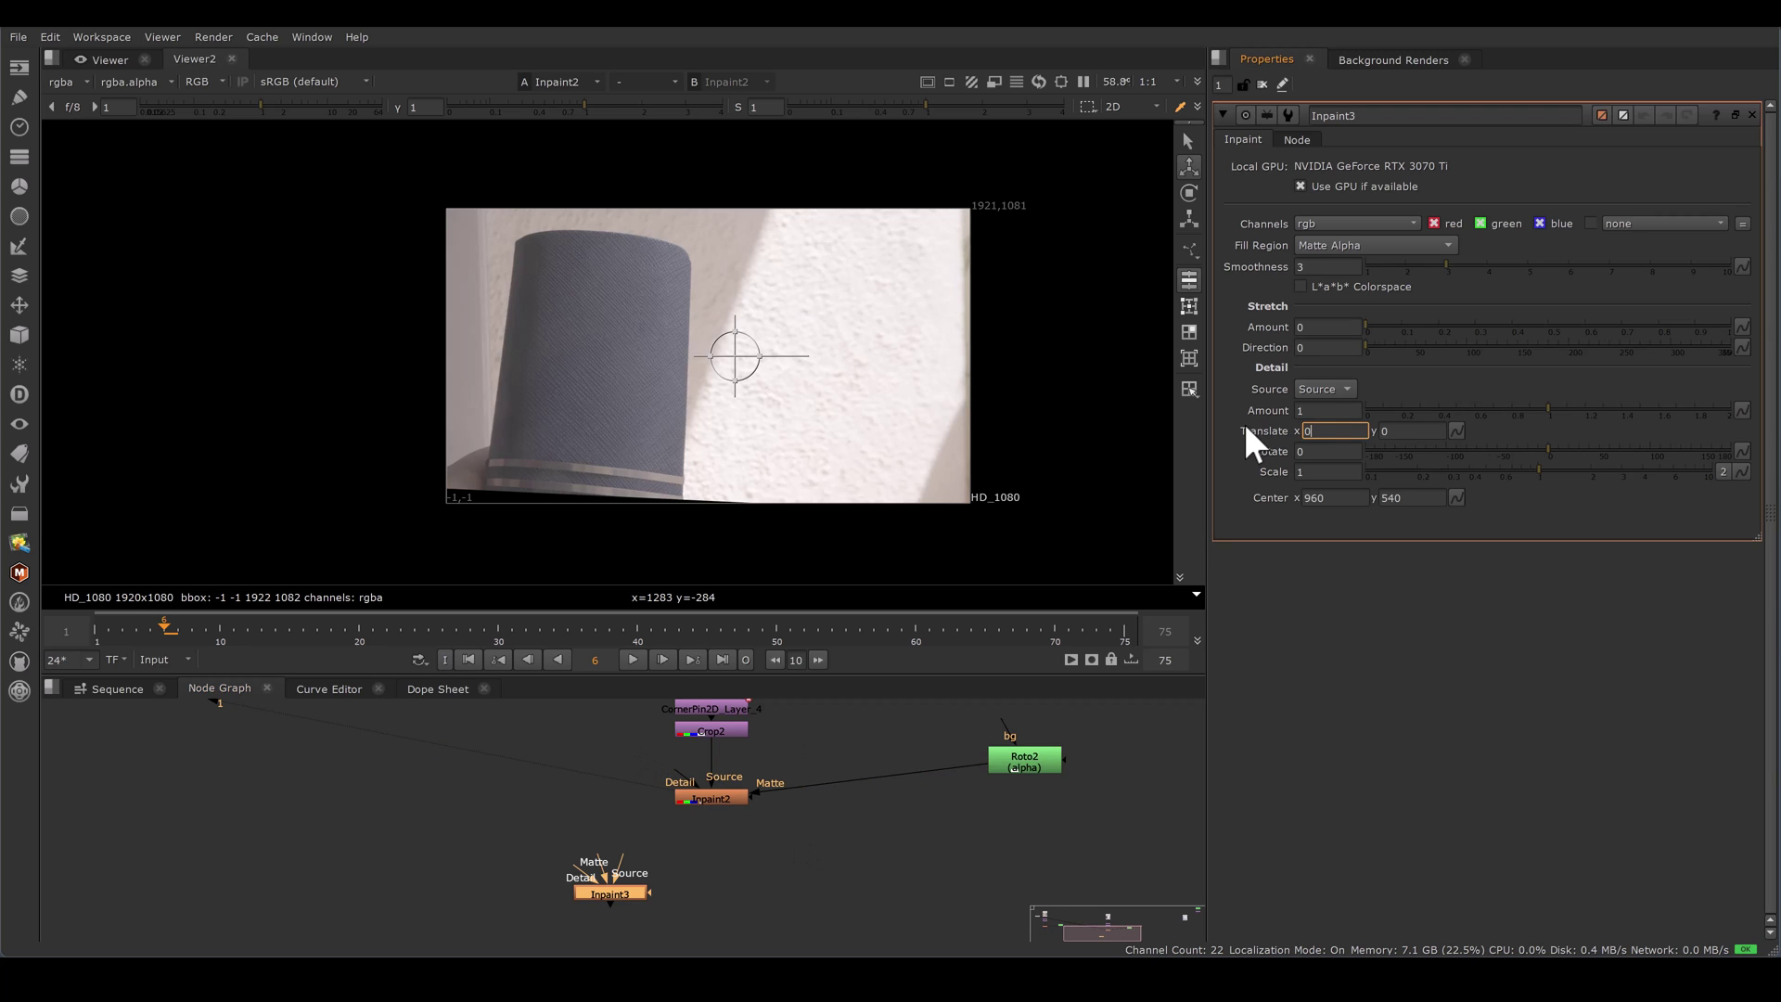
pyautogui.press('Return')
# Connect Inpaint3's Source input to Crop2 and its Matte input to Roto2, placing the node left of the main branch.
pyautogui.moveTo(614, 853); pyautogui.dragTo(705, 733)
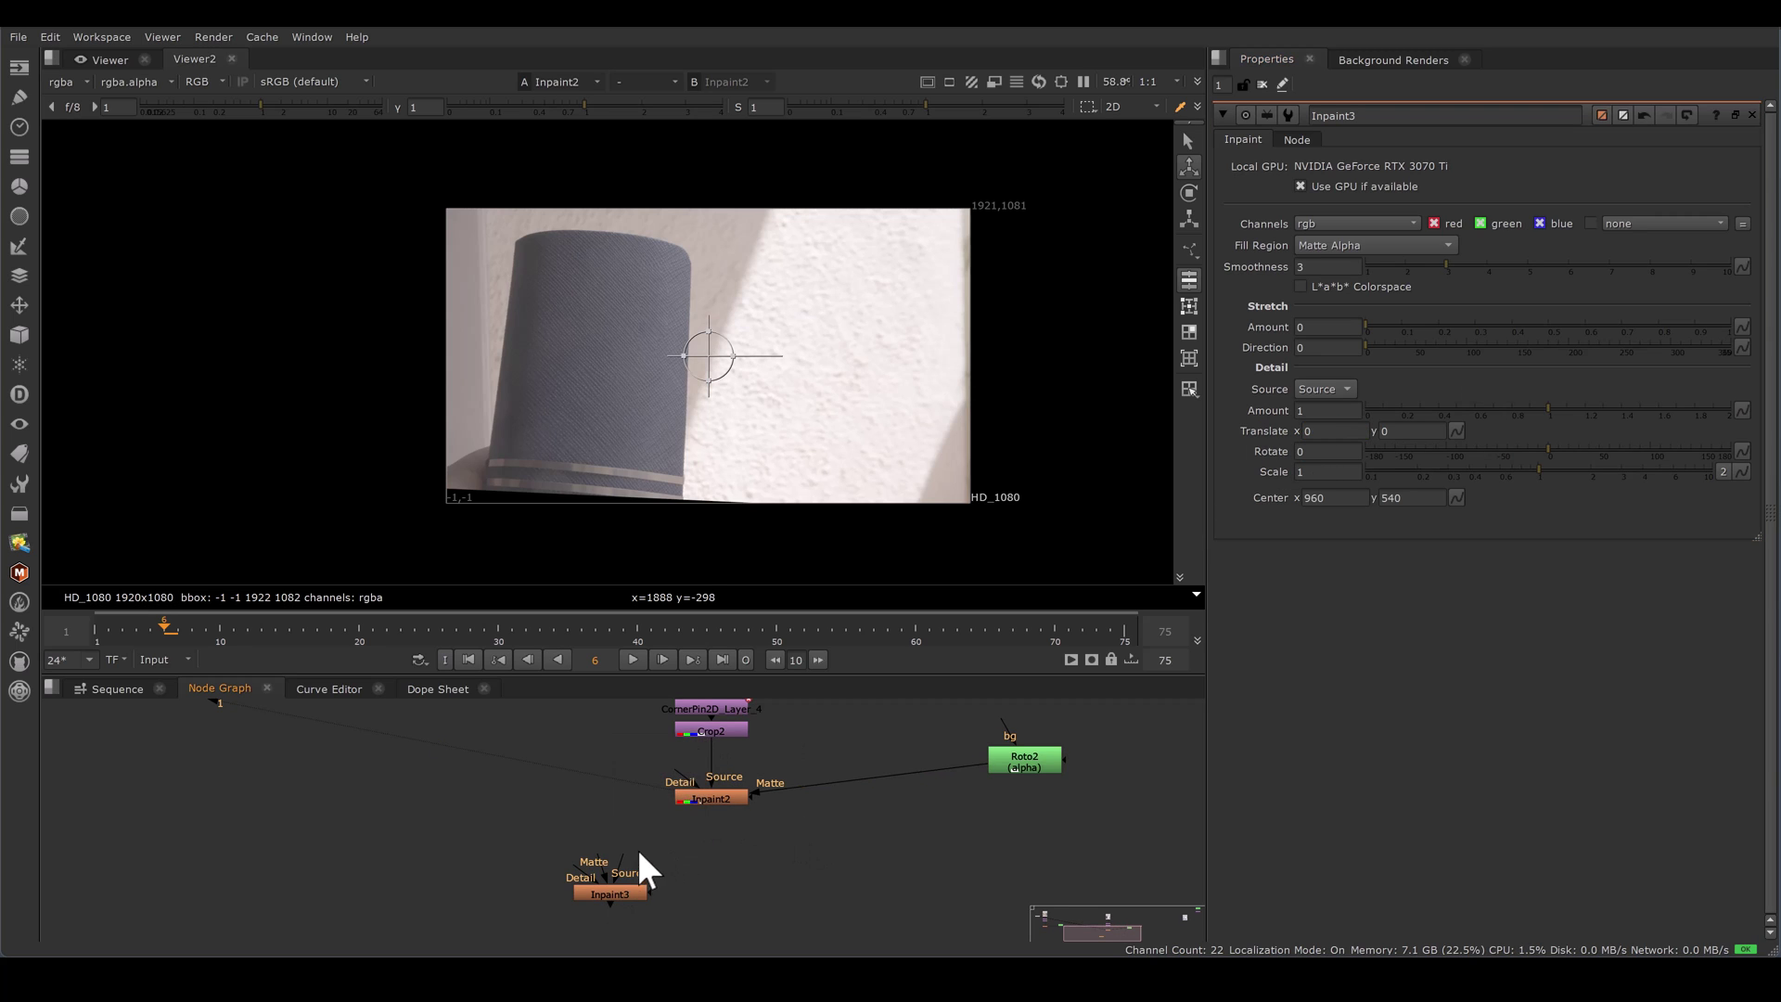
pyautogui.moveTo(710, 808); pyautogui.dragTo(1025, 768)
pyautogui.moveTo(621, 894); pyautogui.dragTo(547, 897)
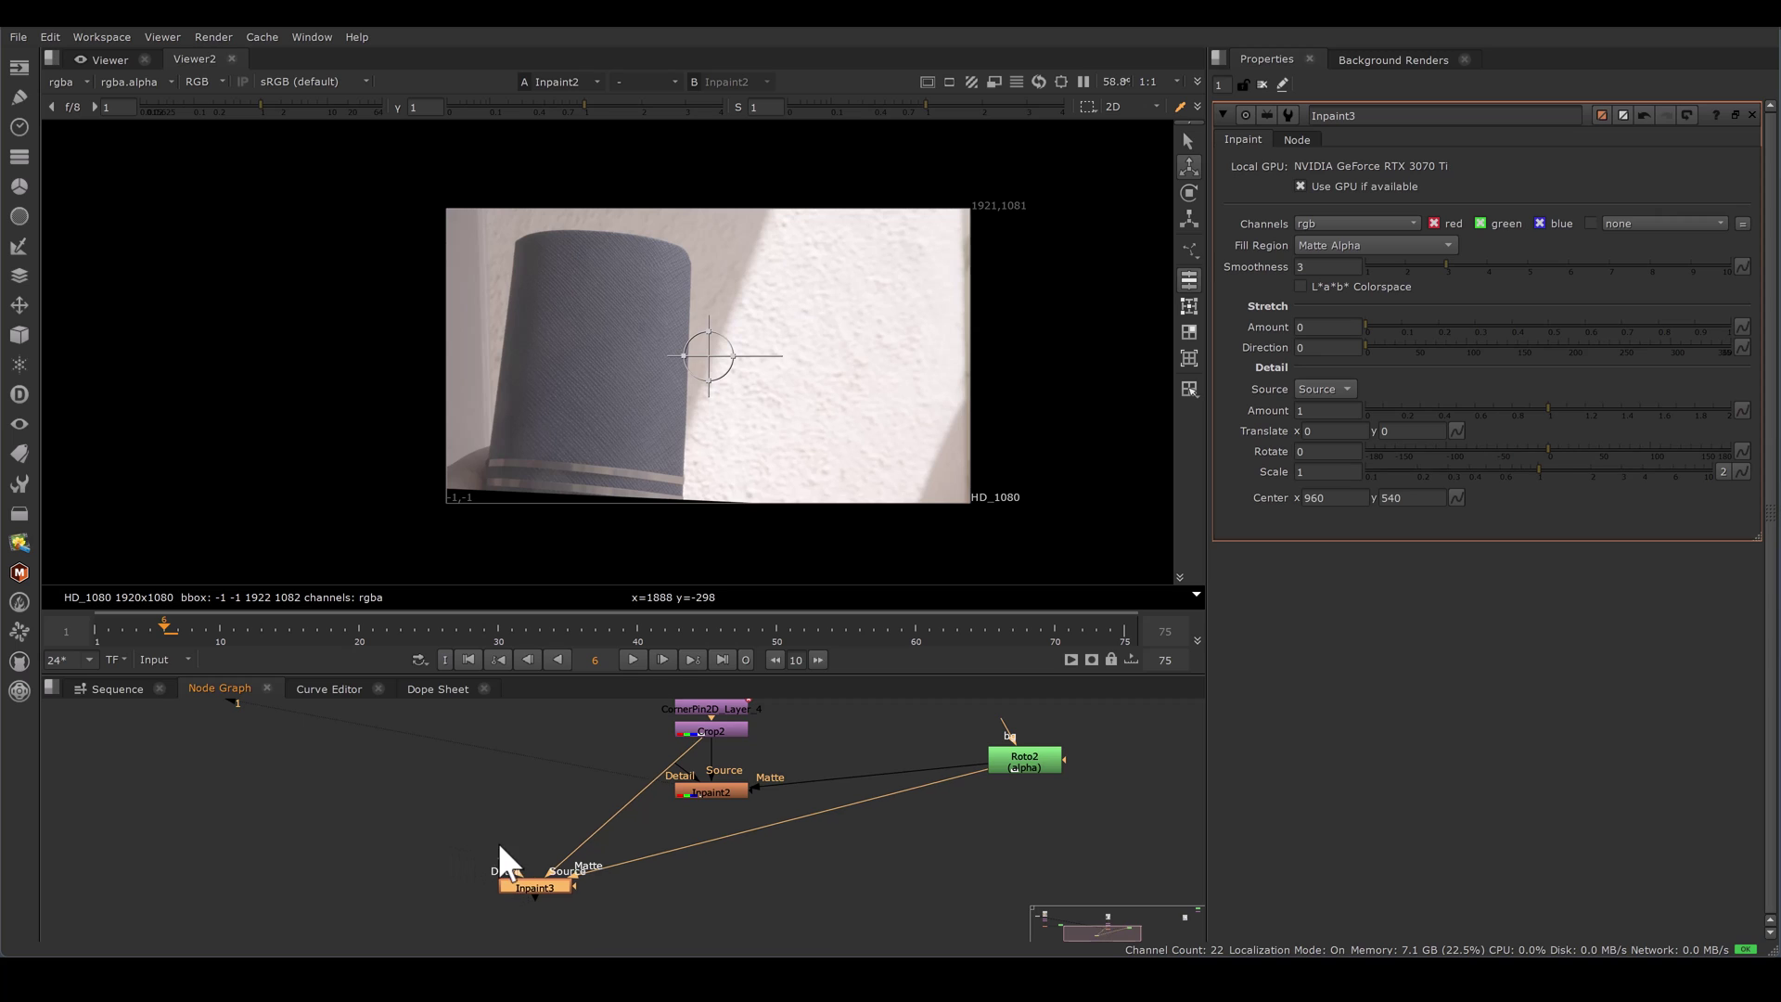
# Check Inpaint2's settings, and set Inpaint3's detail source to Detail.
pyautogui.scroll(-5, 471, 806)
pyautogui.scroll(4, 471, 810)
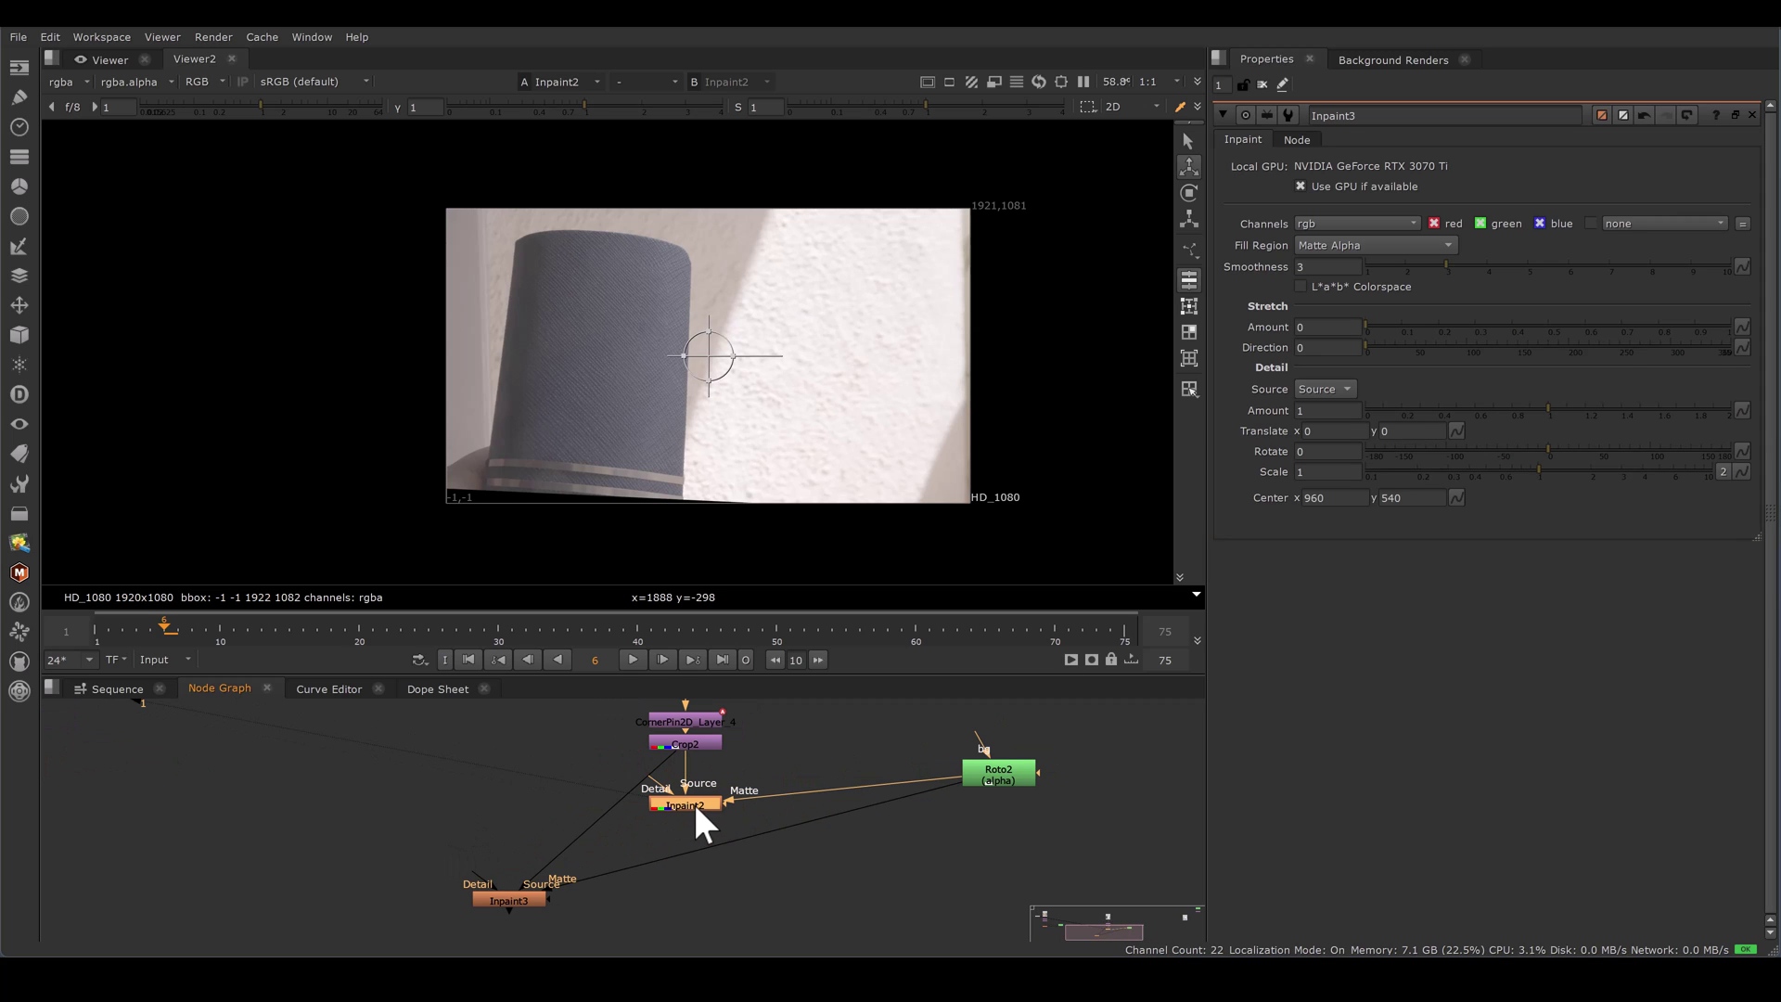
pyautogui.click(694, 803)
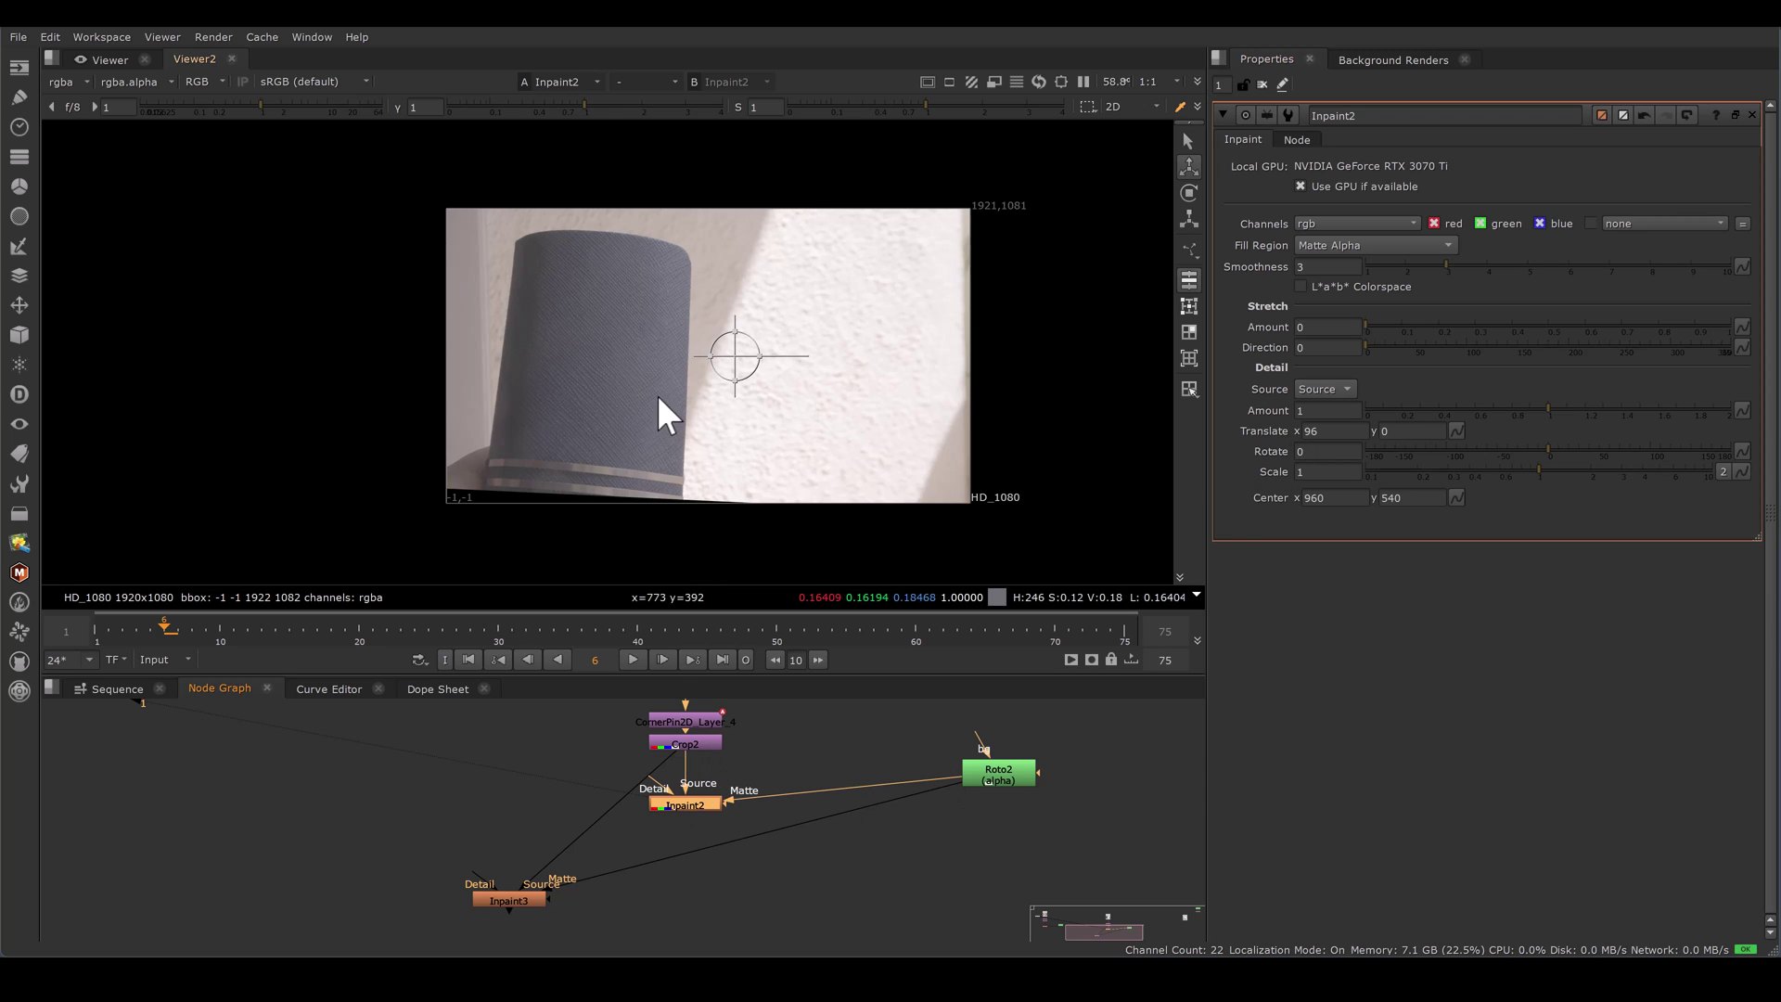
pyautogui.click(512, 900)
pyautogui.doubleClick(512, 901)
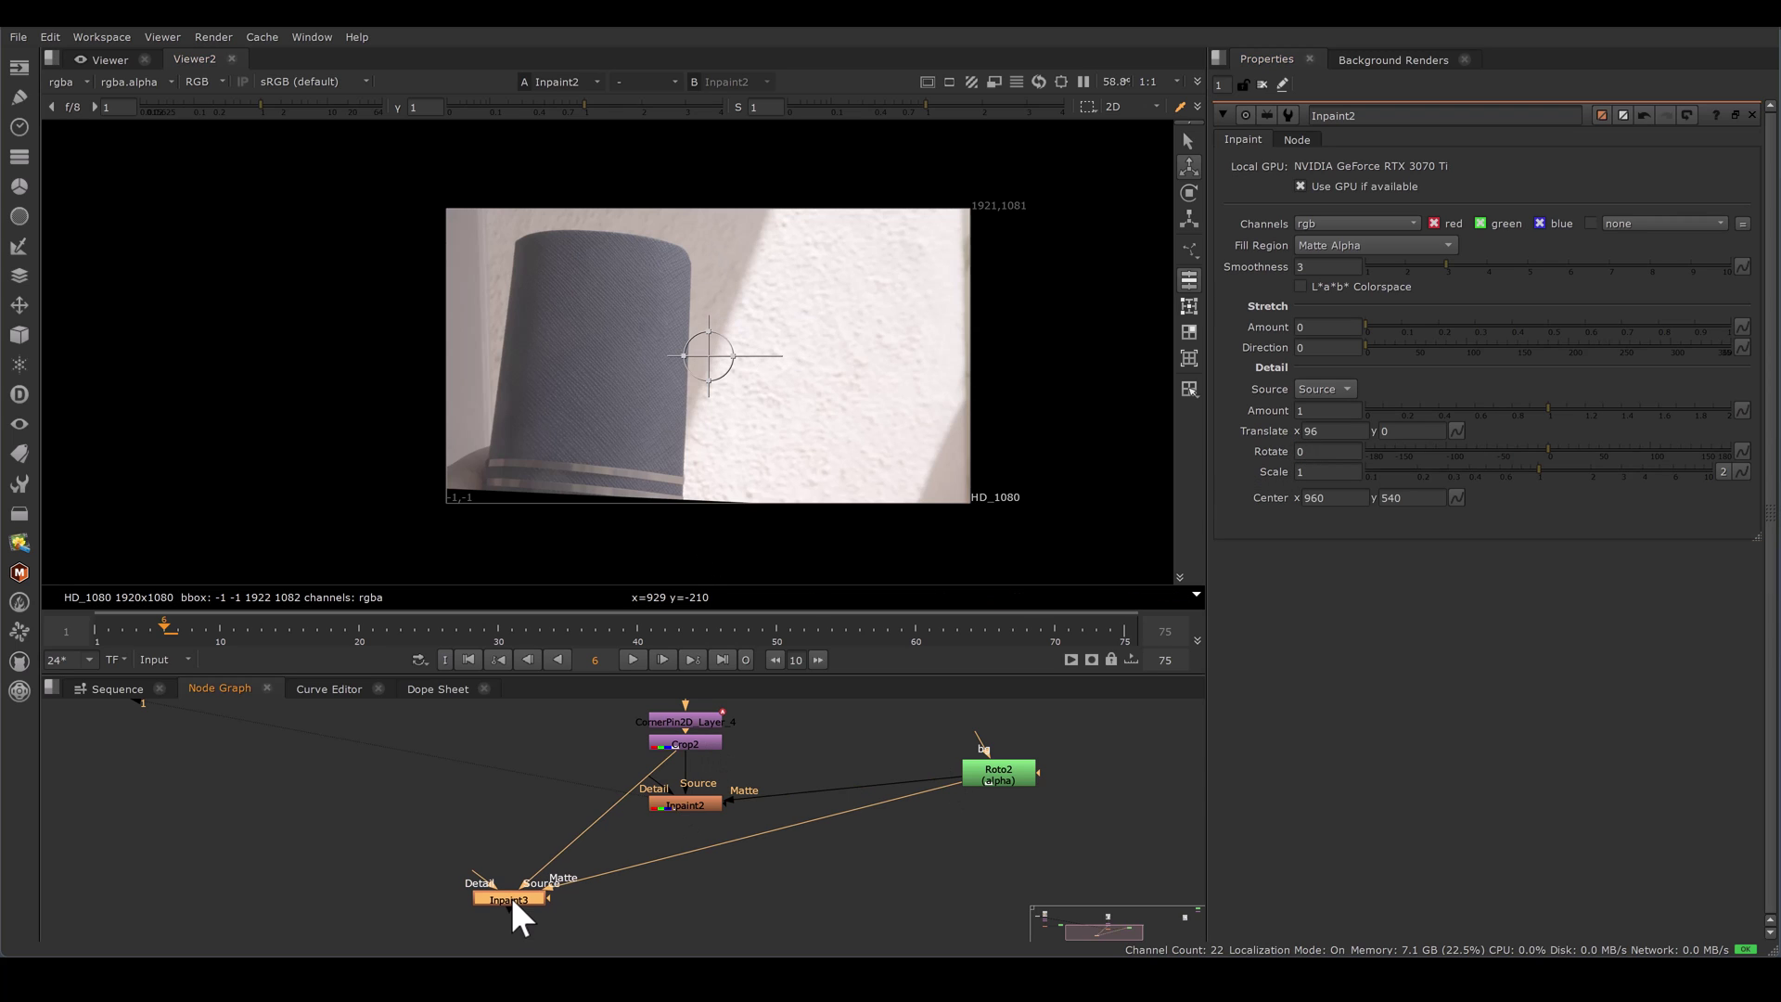
pyautogui.click(1334, 387)
pyautogui.click(1332, 406)
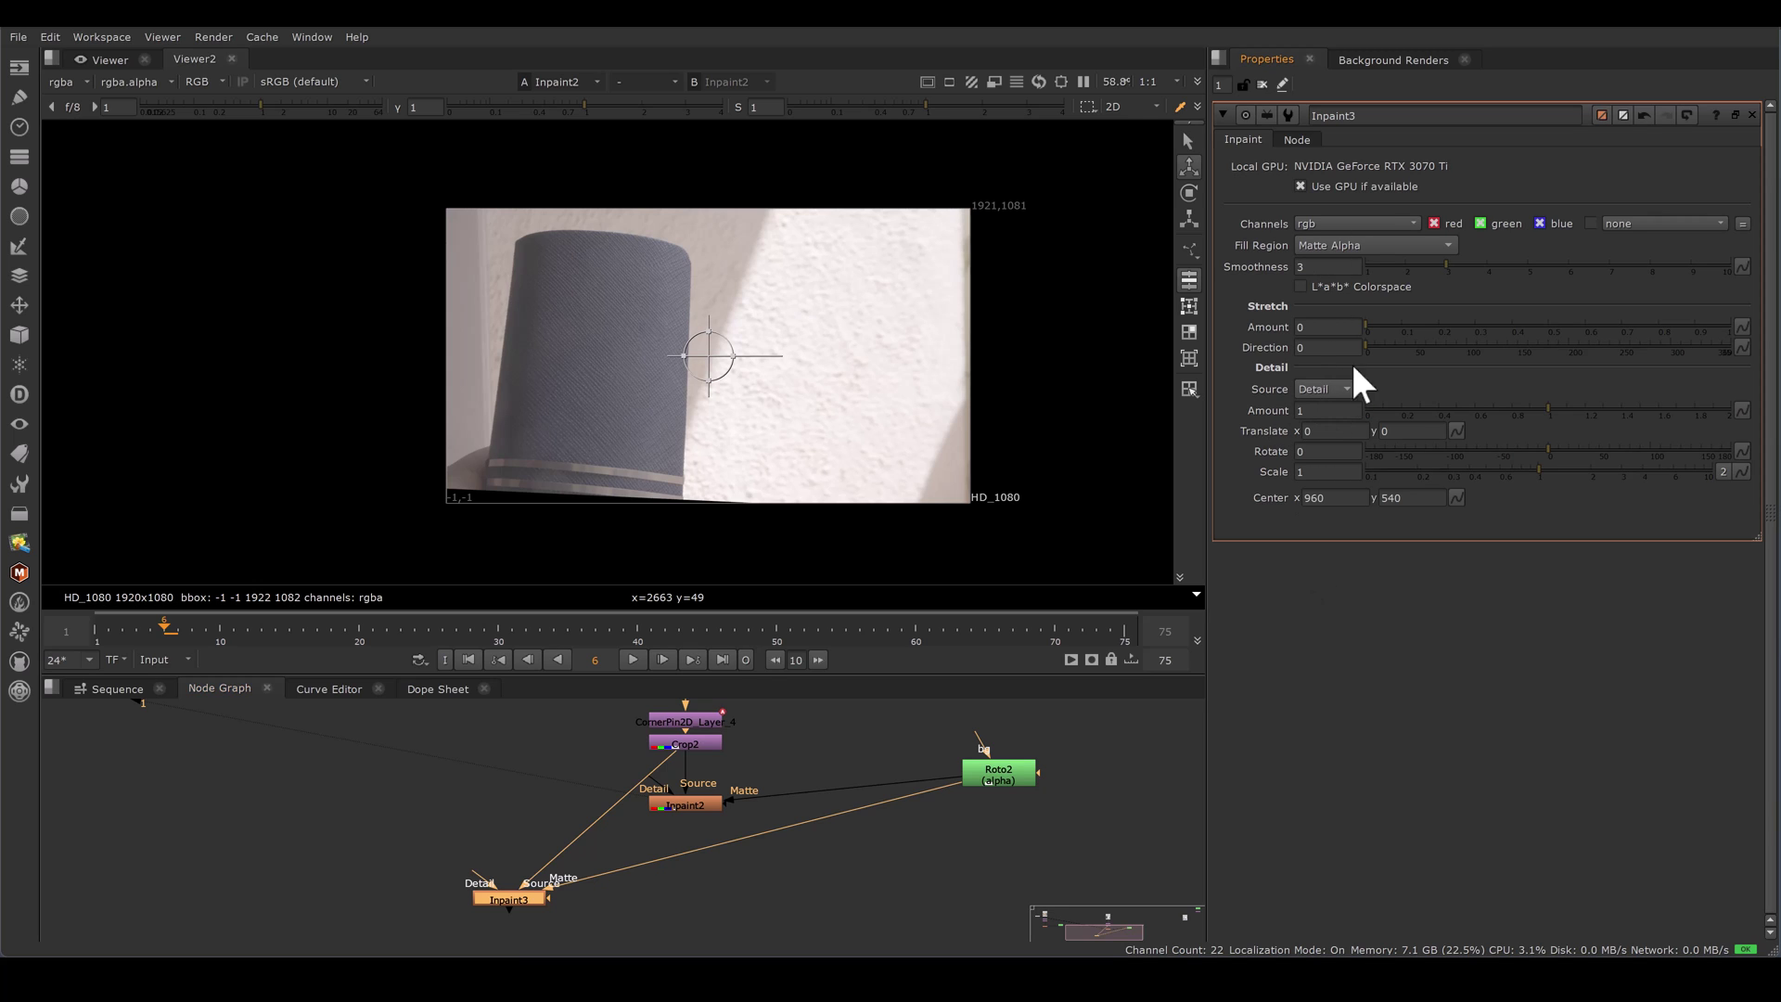
# Add an unconnected Transform node above Inpaint3 for its Detail input.
pyautogui.moveTo(475, 877); pyautogui.dragTo(427, 853)
pyautogui.scroll(-2, 488, 805)
pyautogui.moveTo(519, 793); pyautogui.dragTo(637, 815, button='middle')
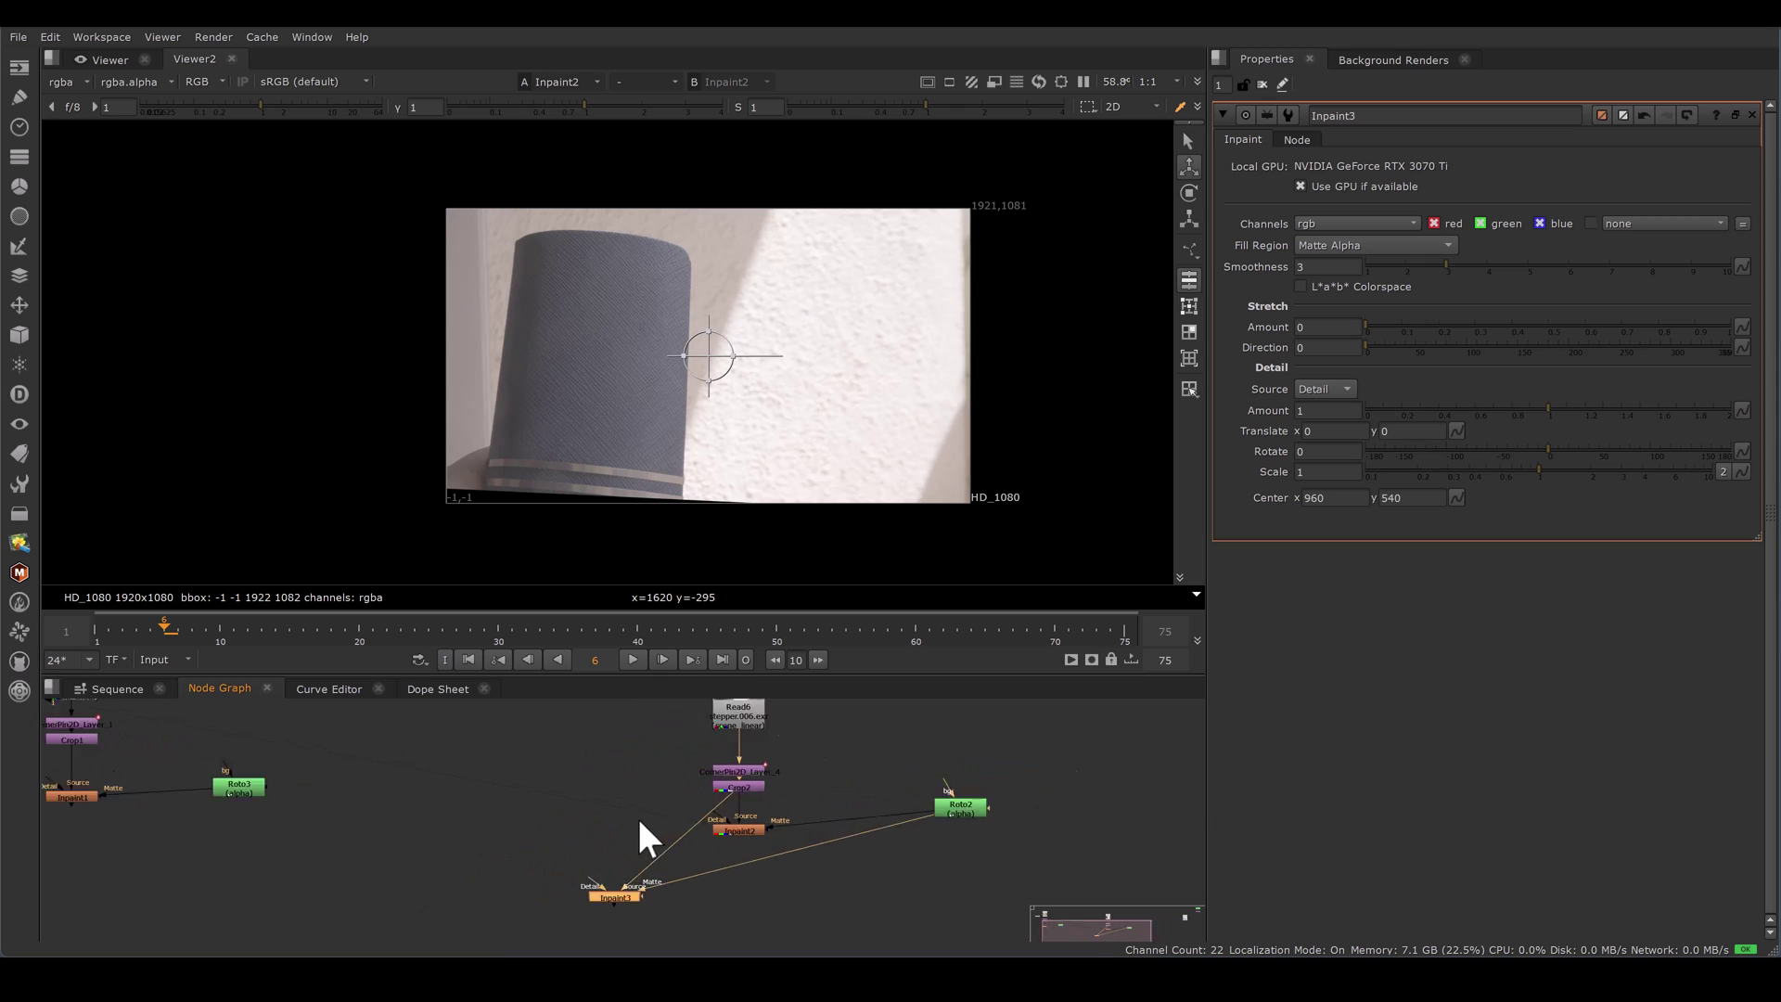
pyautogui.scroll(3, 636, 814)
pyautogui.press('t')
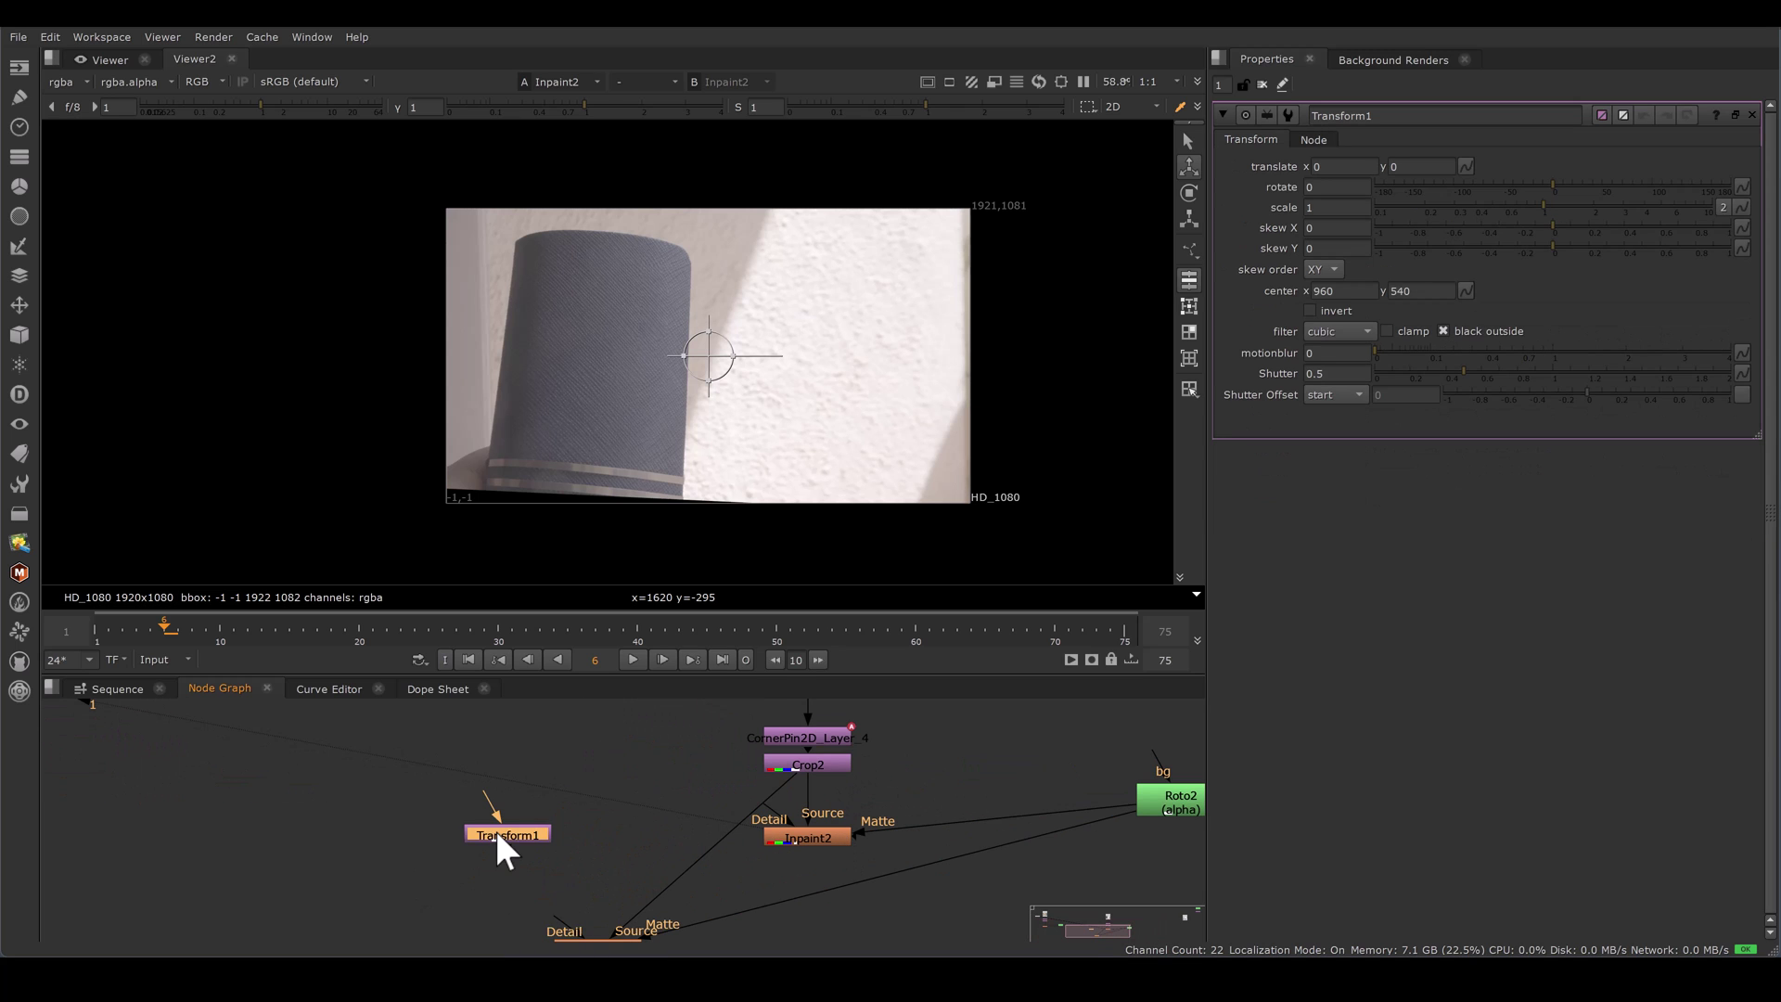
# Copy Inpaint2's detail translate X value of 96 into Transform1's translate X.
pyautogui.doubleClick(826, 828)
pyautogui.doubleClick(527, 828)
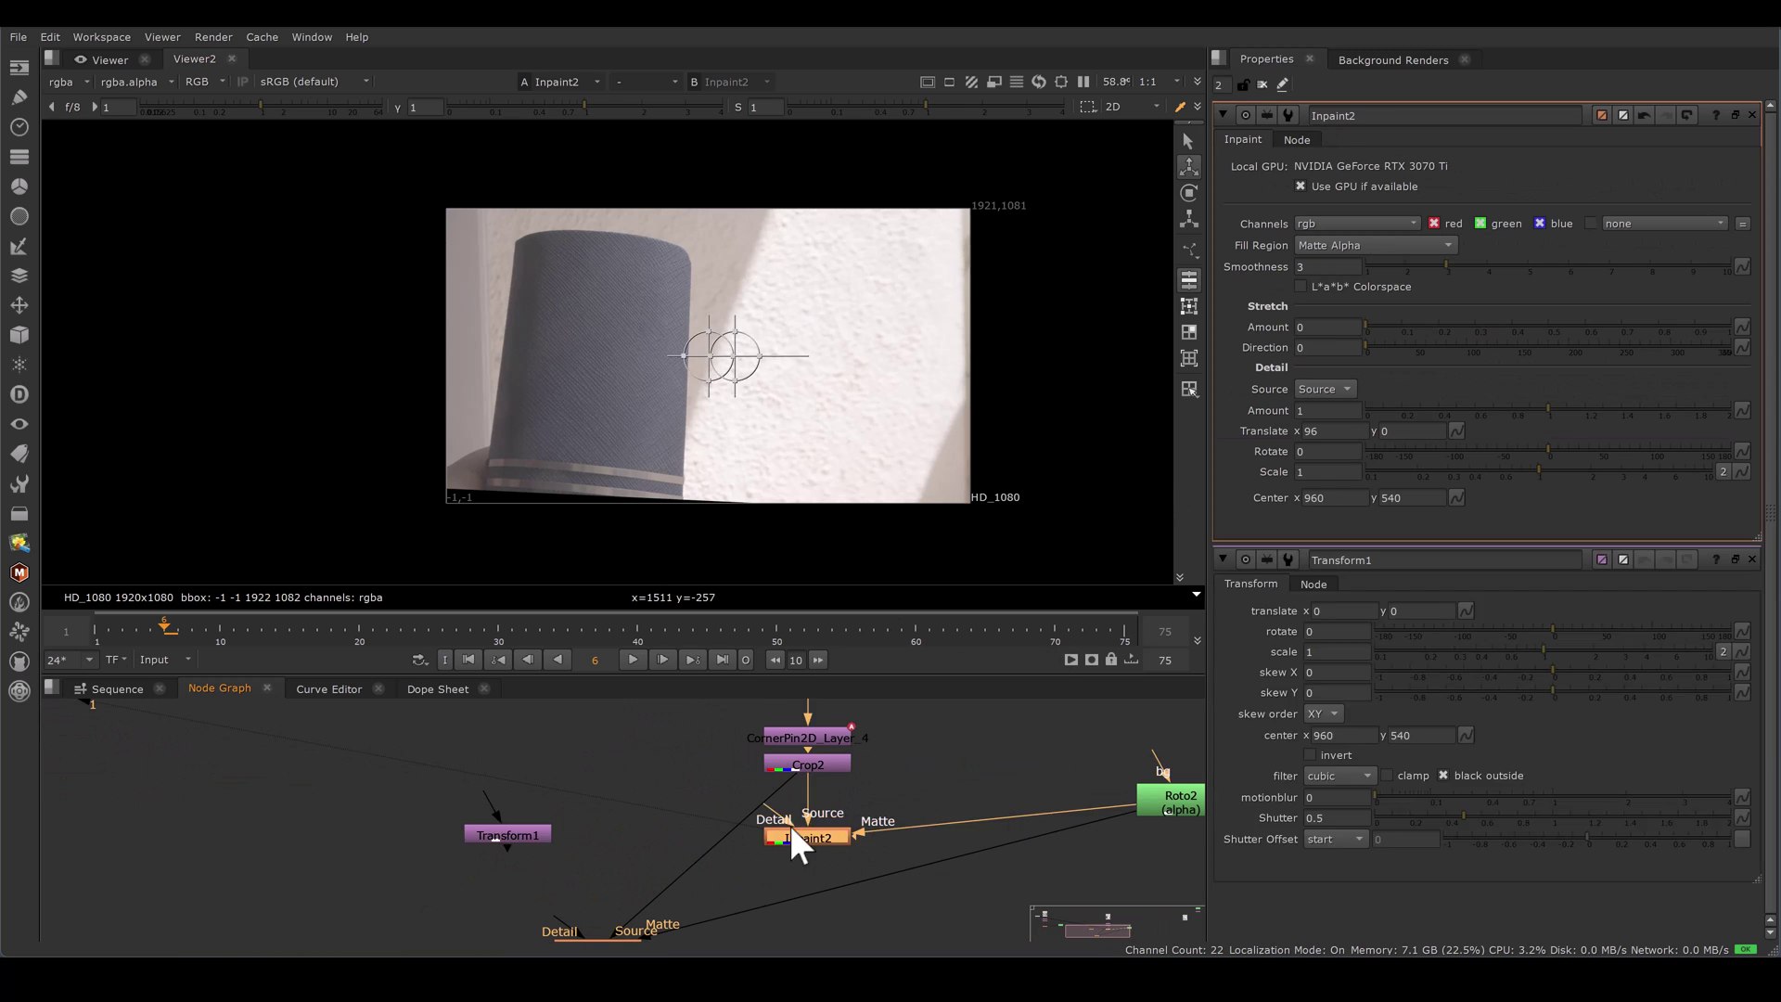
pyautogui.click(514, 833)
pyautogui.doubleClick(514, 833)
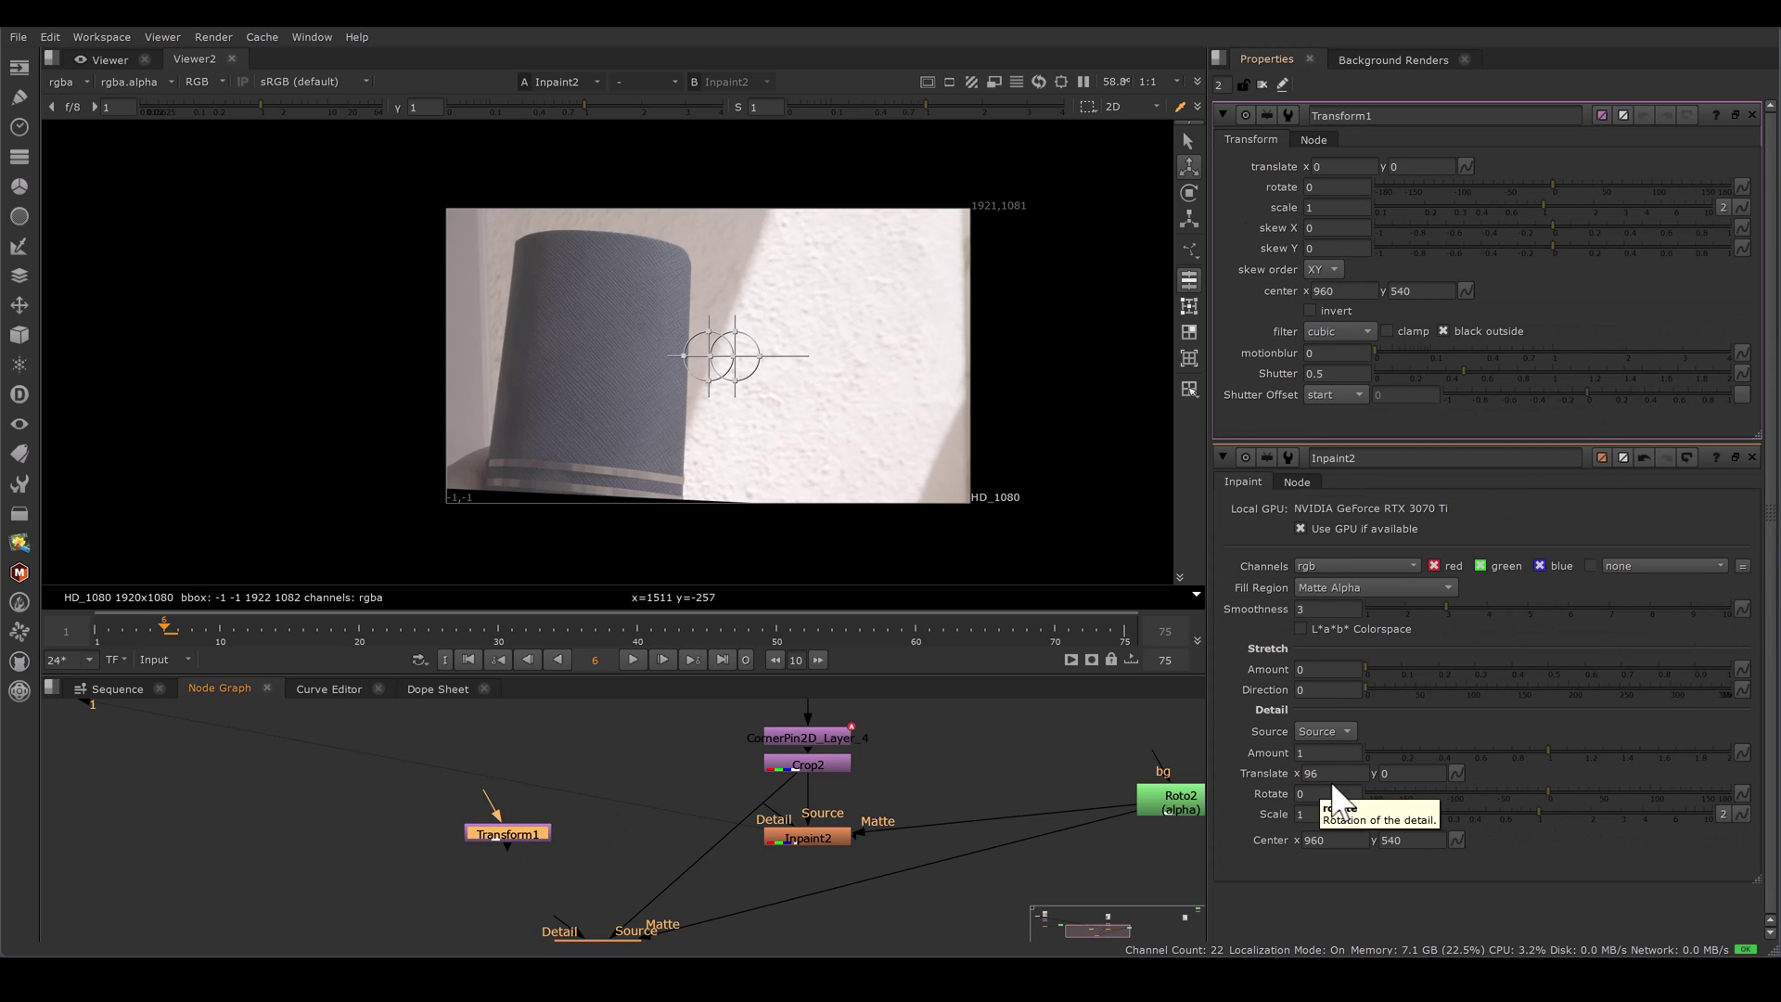
pyautogui.moveTo(1330, 774); pyautogui.dragTo(1277, 771)
pyautogui.hotkey('ctrl', 'c')
pyautogui.moveTo(1330, 167); pyautogui.dragTo(1256, 183)
pyautogui.hotkey('ctrl', 'v')
pyautogui.press('Return')
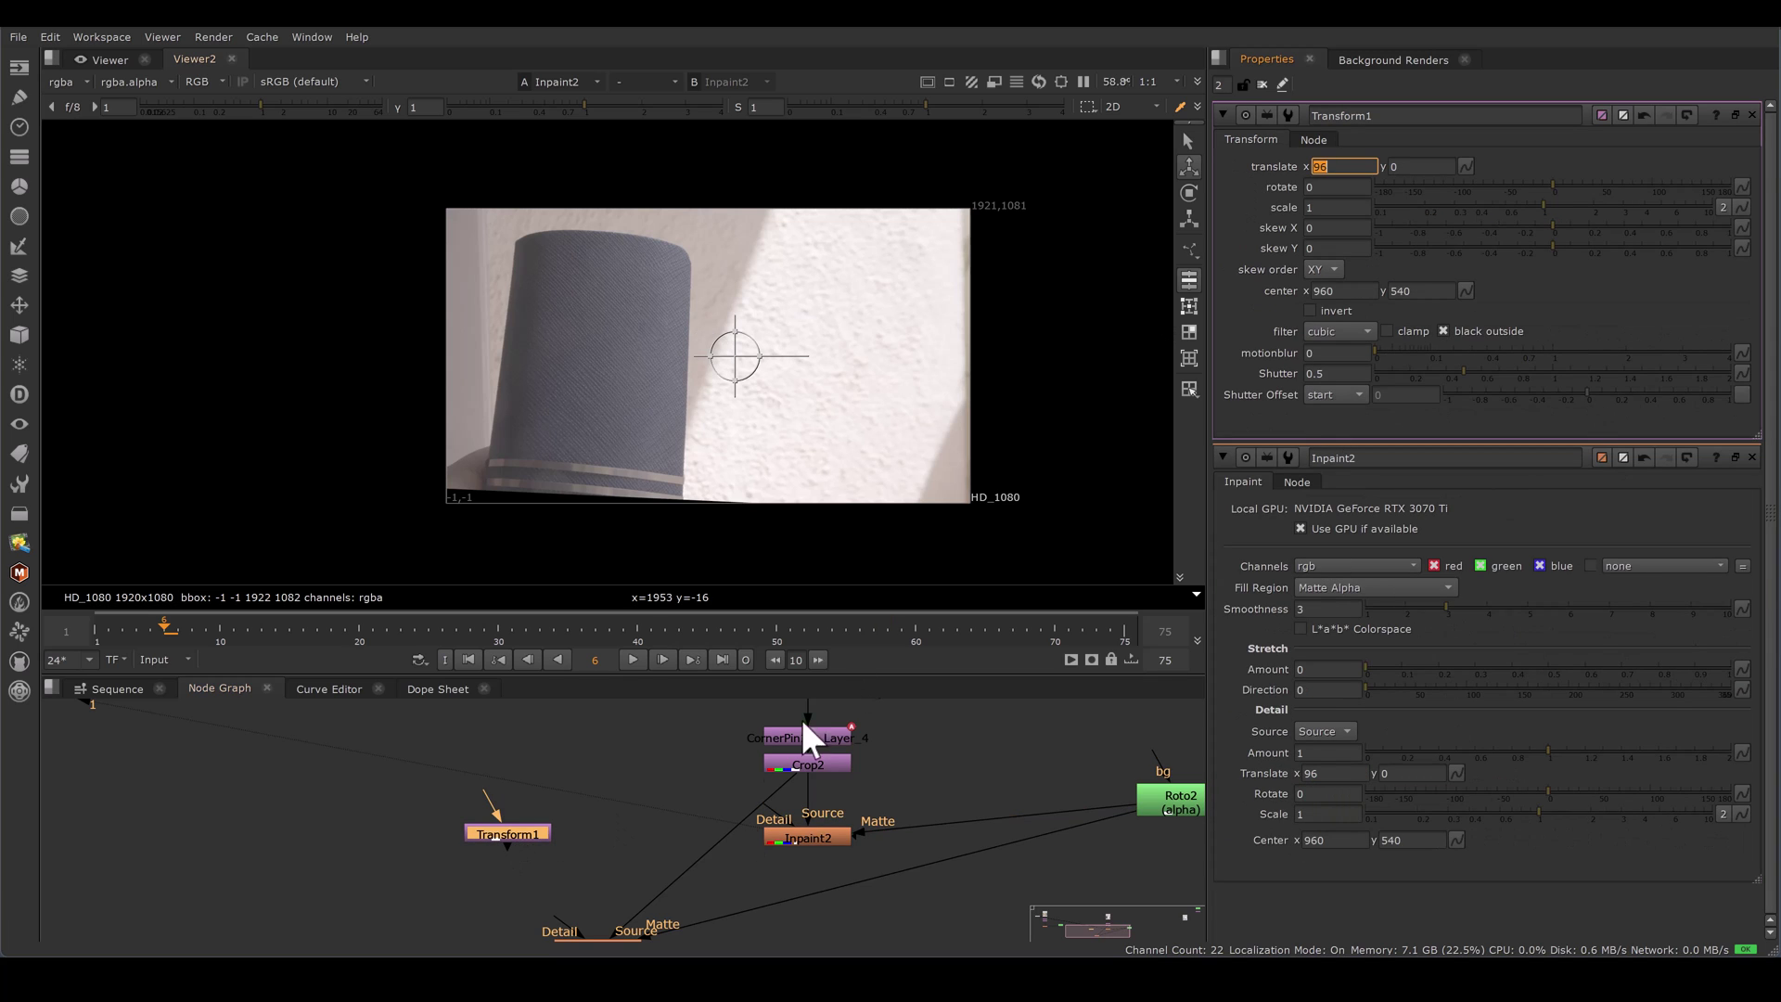
# Route Crop2 through Transform1 into Inpaint3's Detail input and compare Crop2 with the shifted image in the viewer.
pyautogui.scroll(-2, 789, 769)
pyautogui.moveTo(799, 772); pyautogui.dragTo(597, 814)
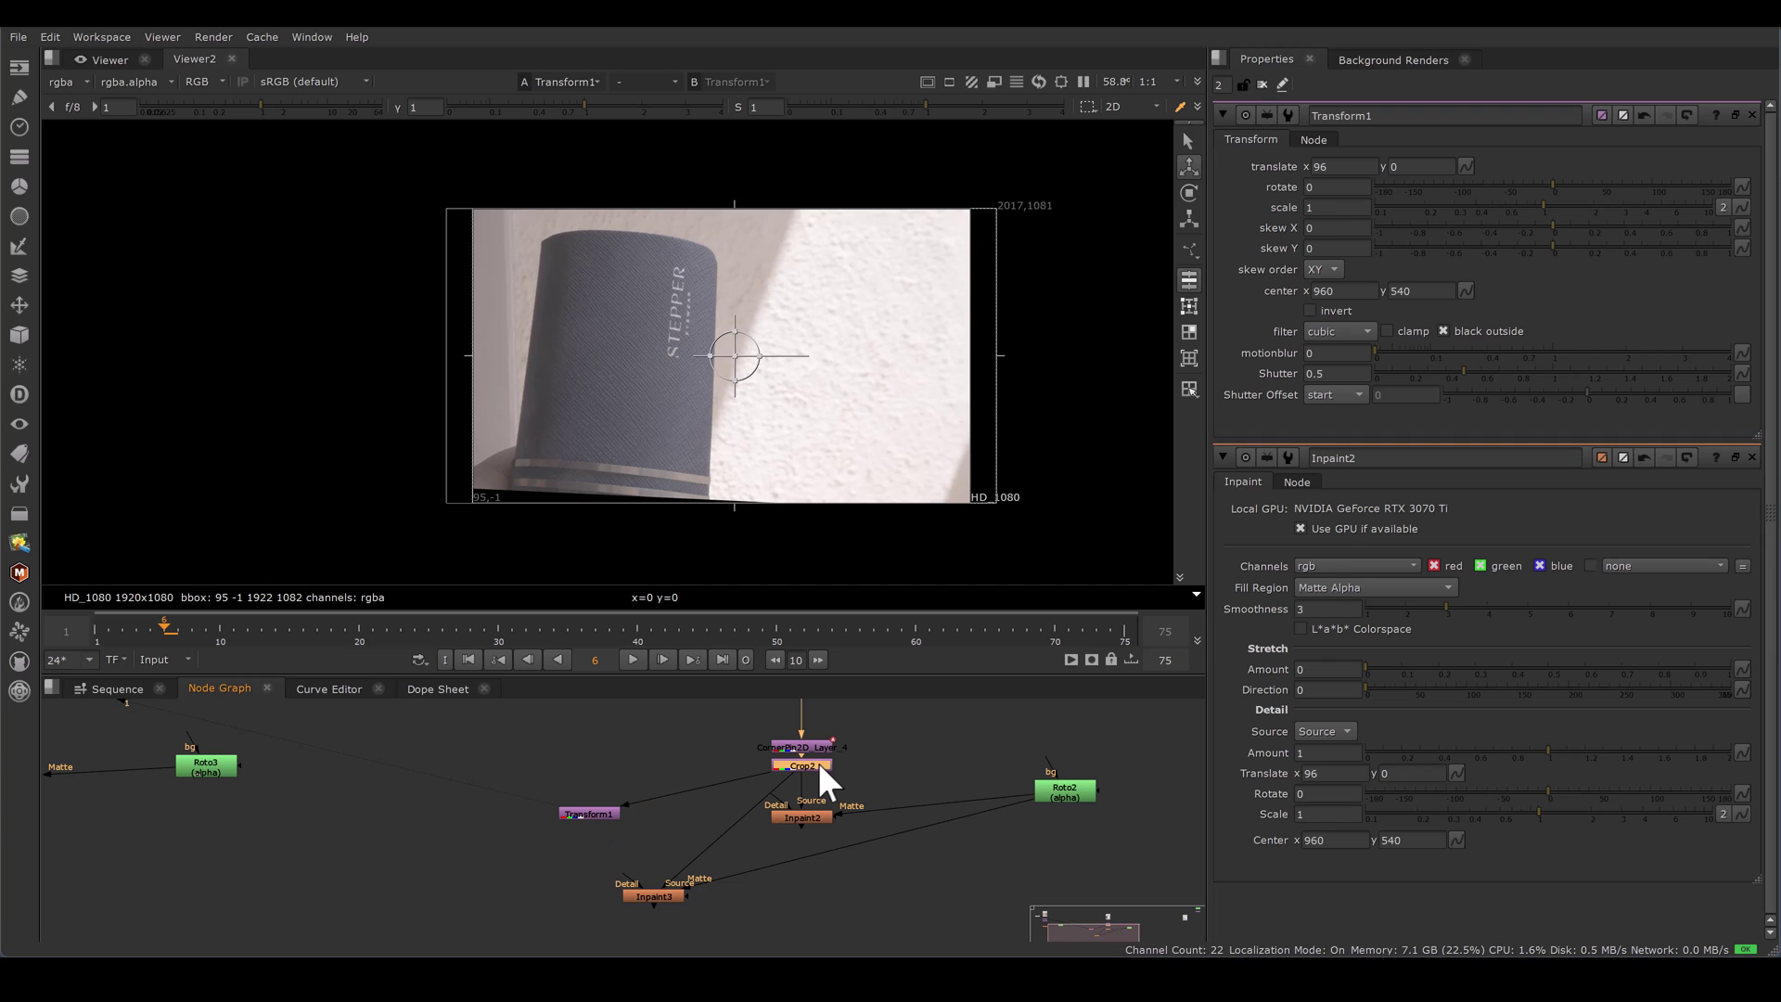
pyautogui.doubleClick(816, 766)
pyautogui.press('1')
pyautogui.doubleClick(594, 814)
pyautogui.press('2')
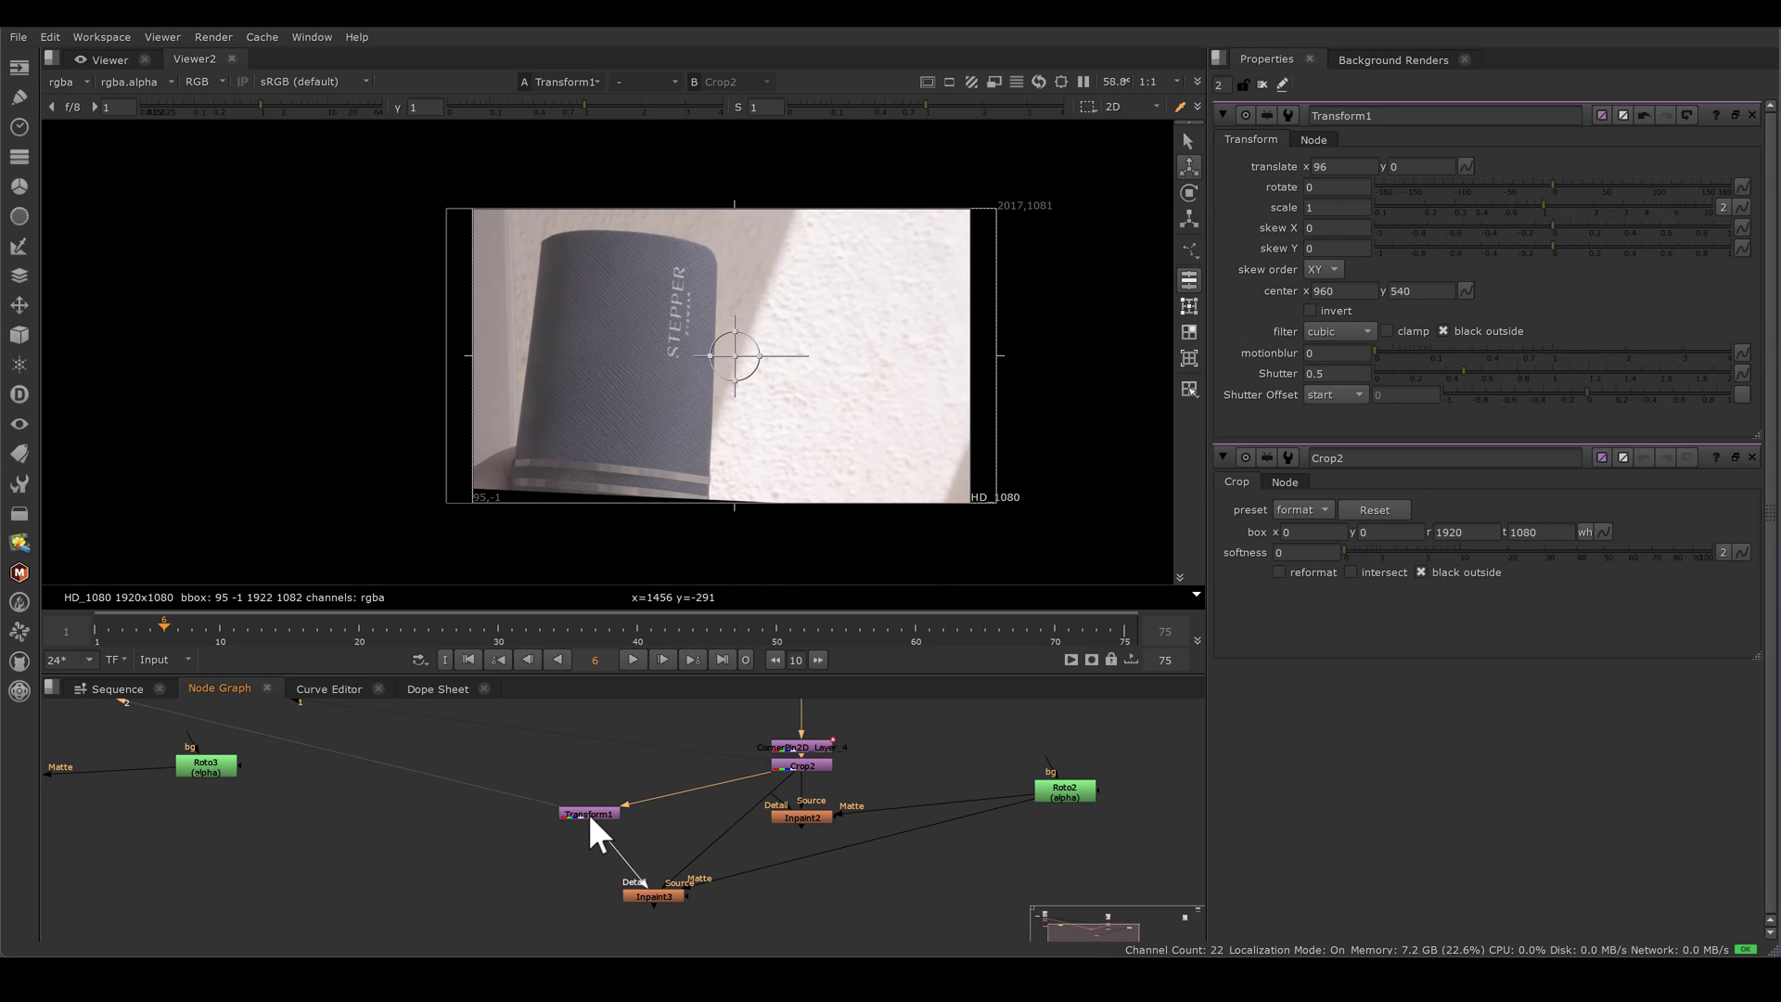
# View Inpaint3's result up close and compare its detail settings with those of Inpaint2.
pyautogui.doubleClick(668, 893)
pyautogui.press('1')
pyautogui.doubleClick(809, 817)
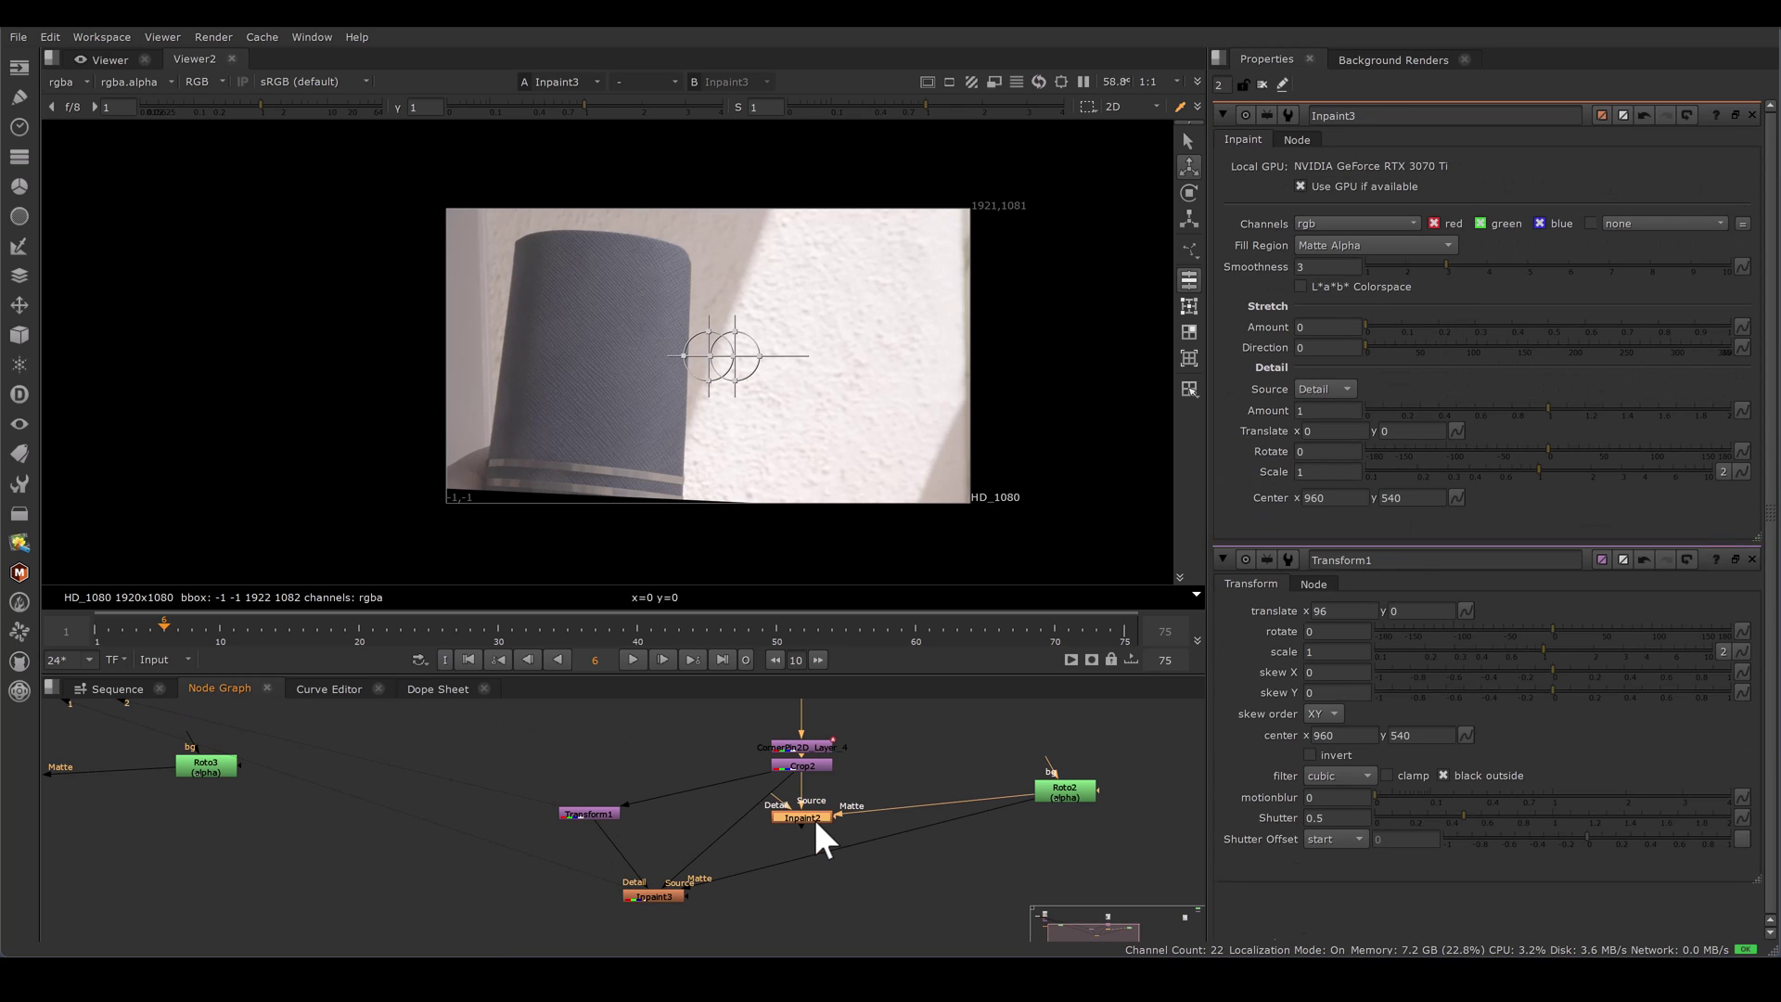
pyautogui.scroll(3, 688, 286)
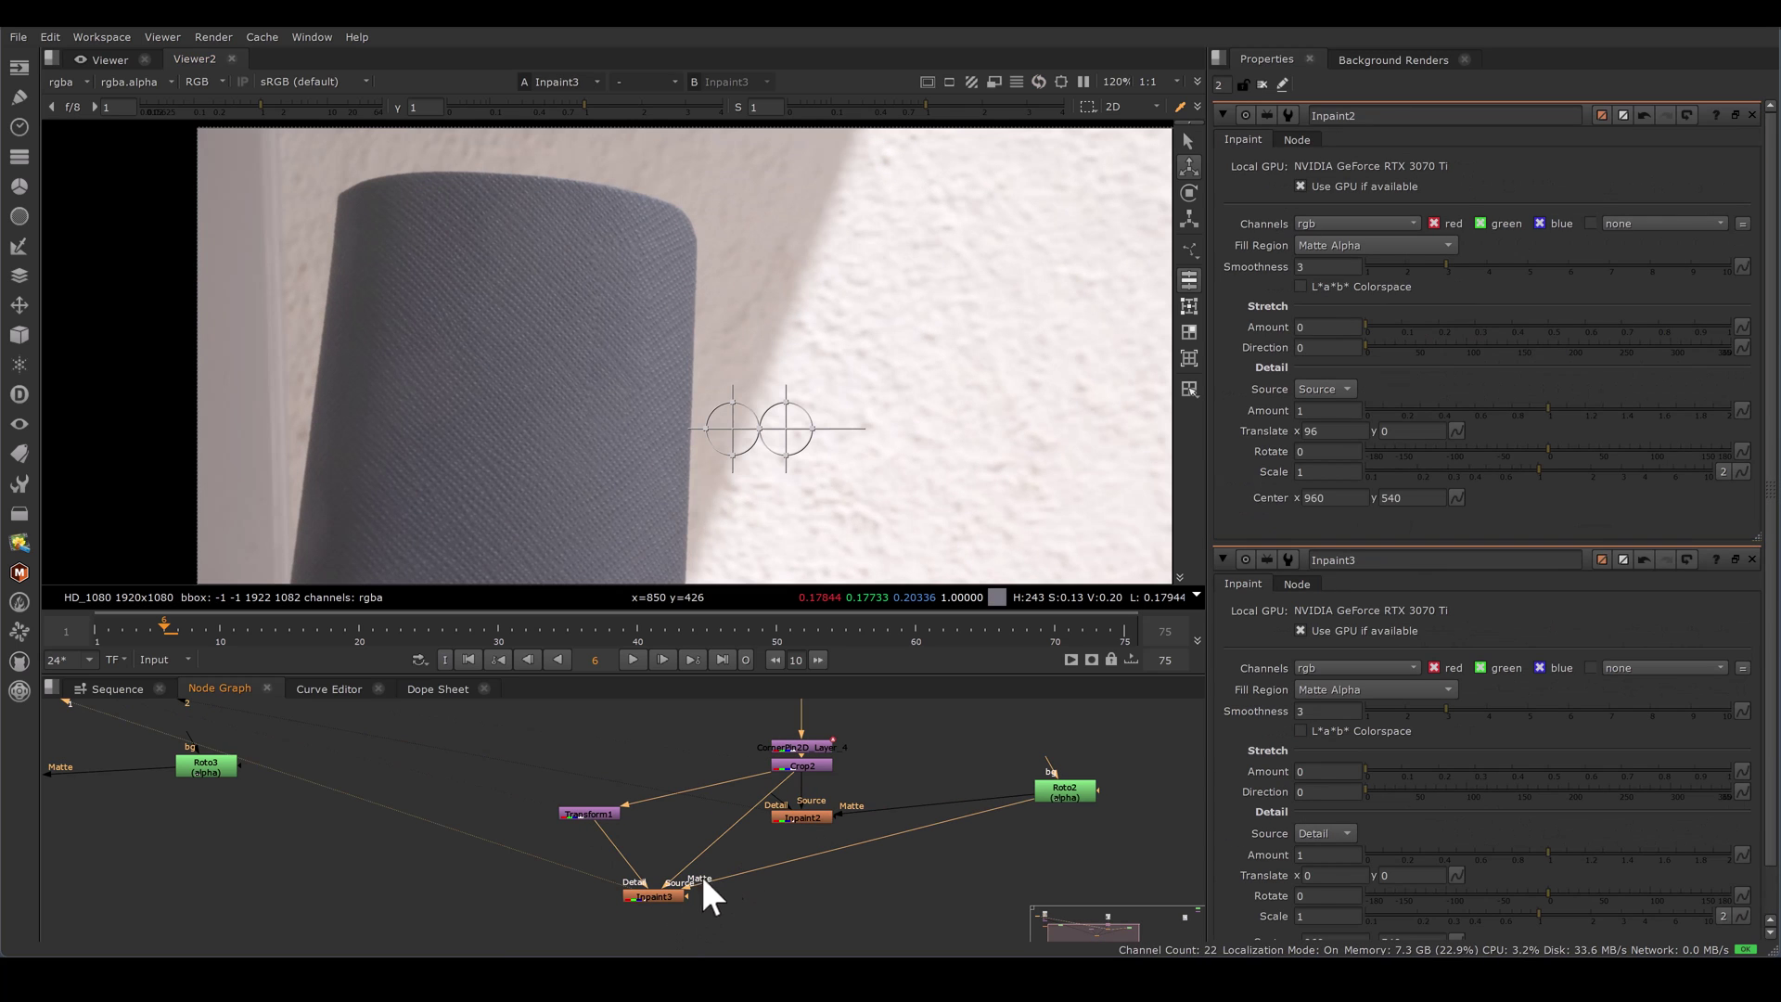
pyautogui.click(809, 814)
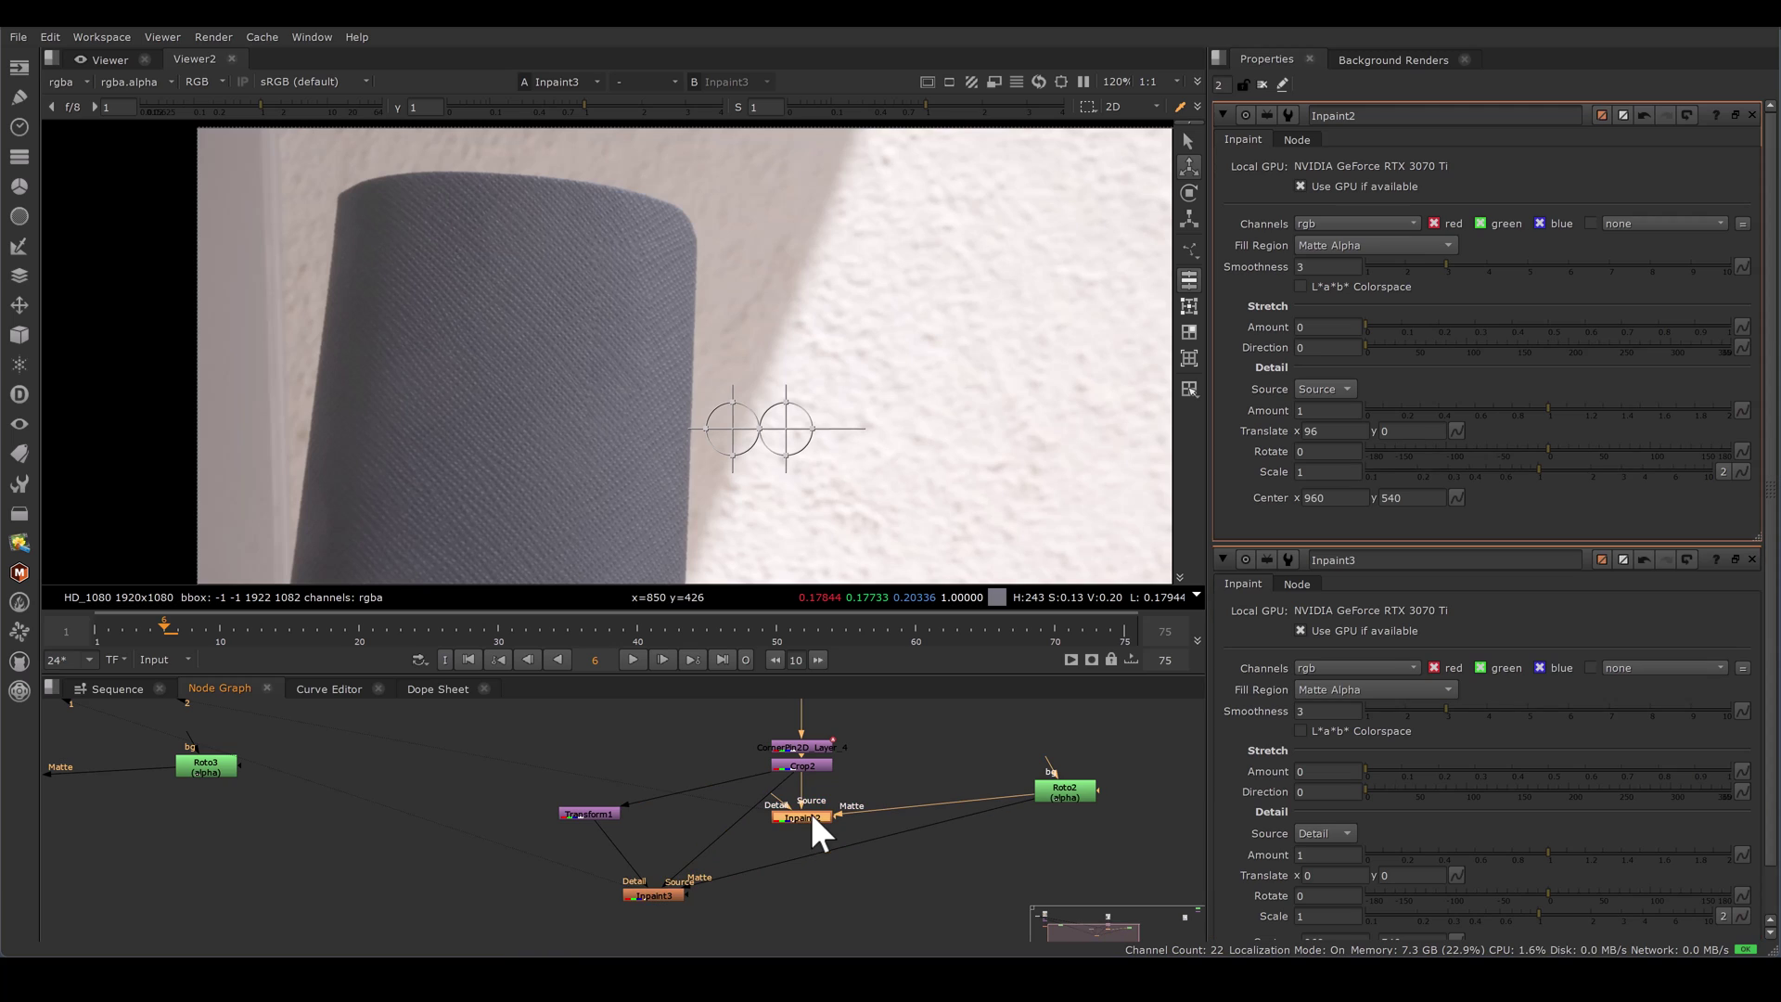
pyautogui.click(605, 883)
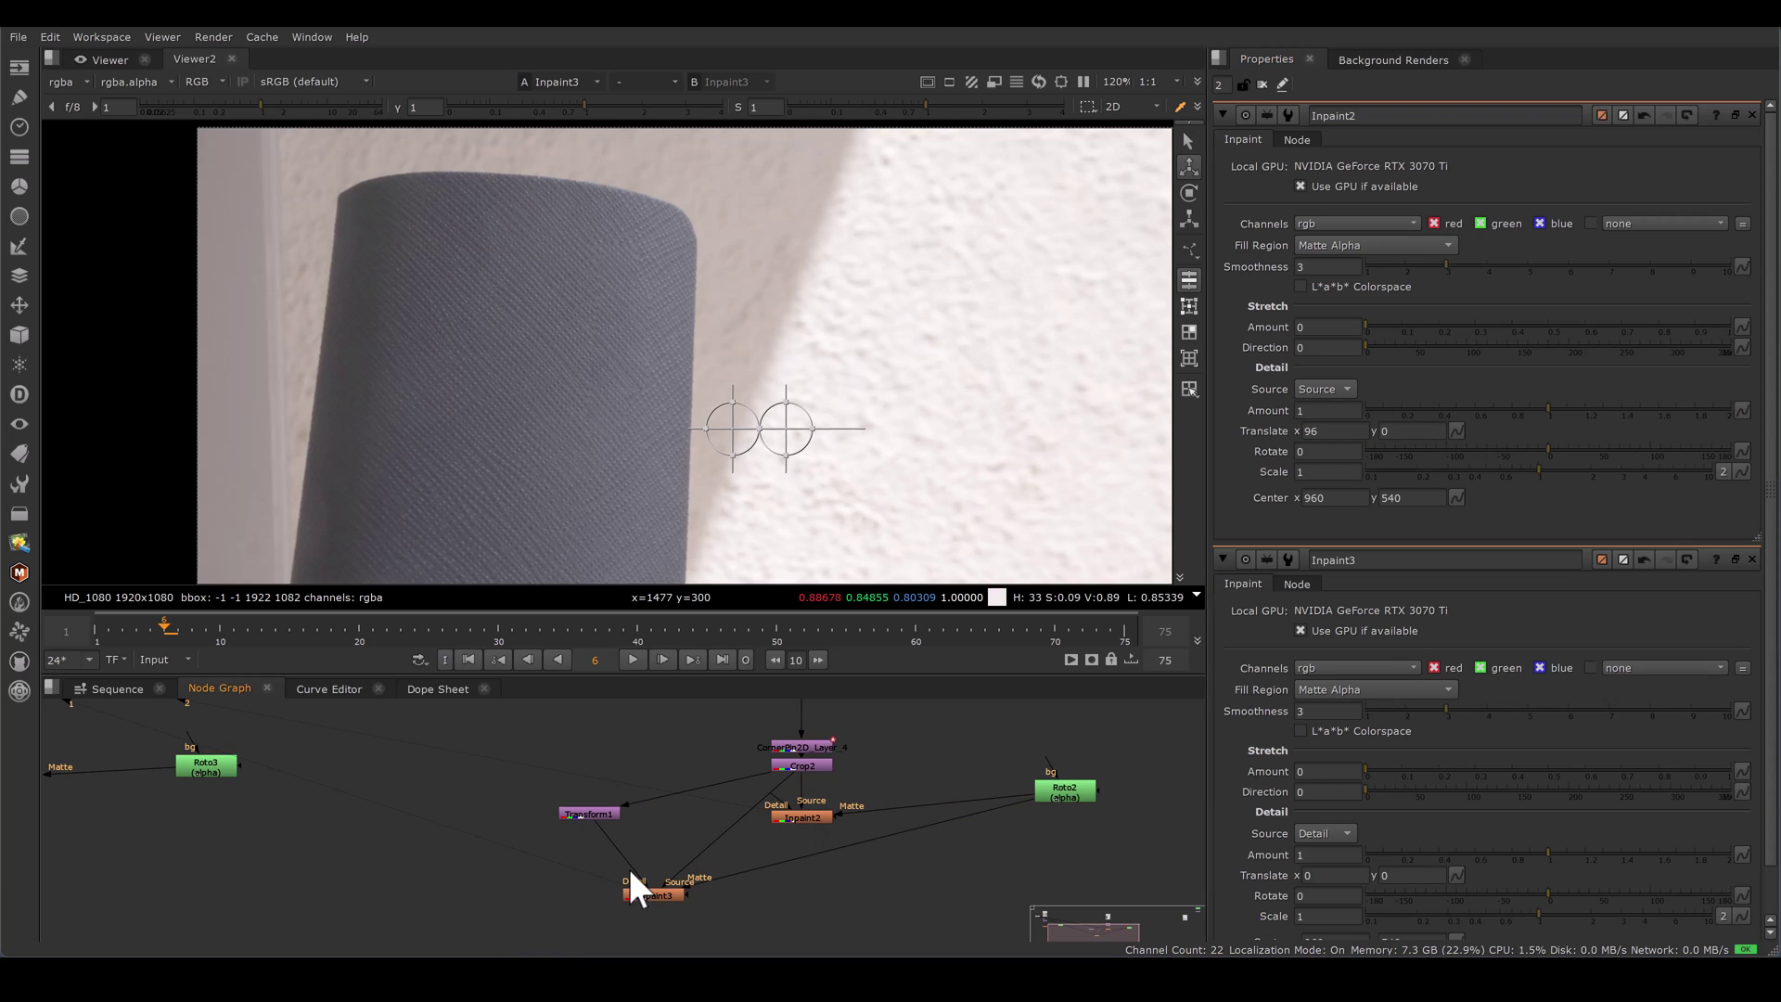
pyautogui.moveTo(525, 770); pyautogui.dragTo(666, 832)
pyautogui.click(656, 892)
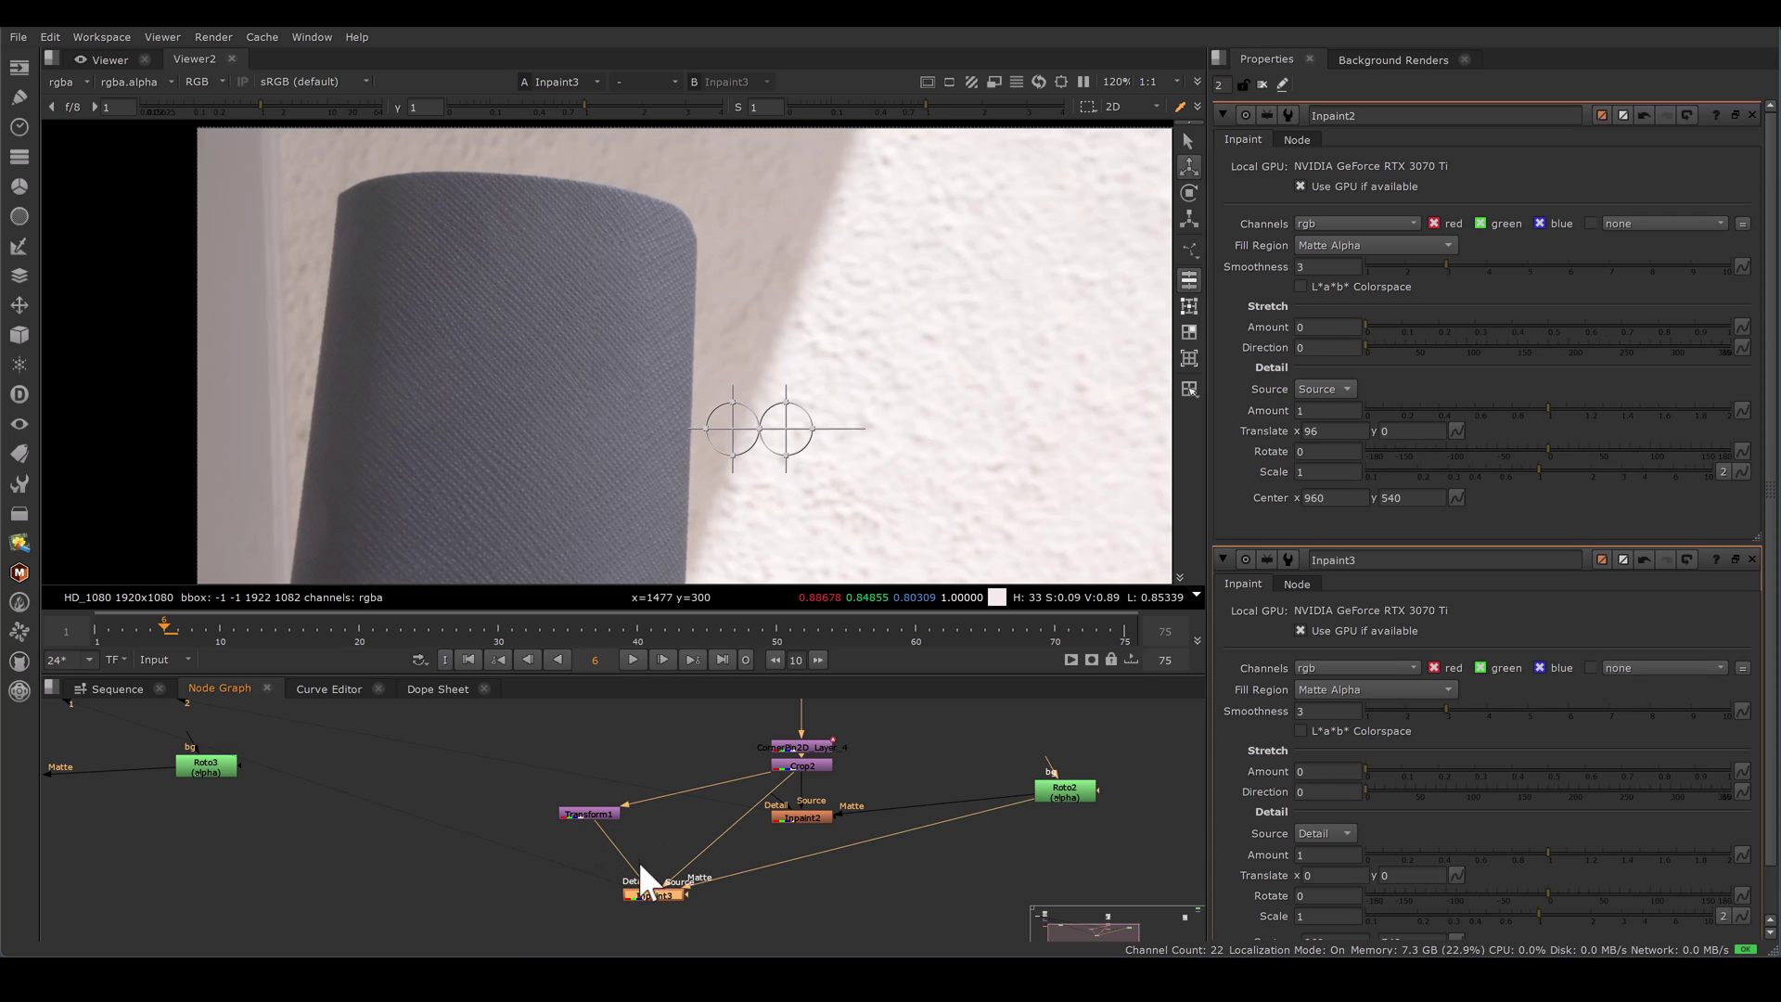
pyautogui.doubleClick(653, 890)
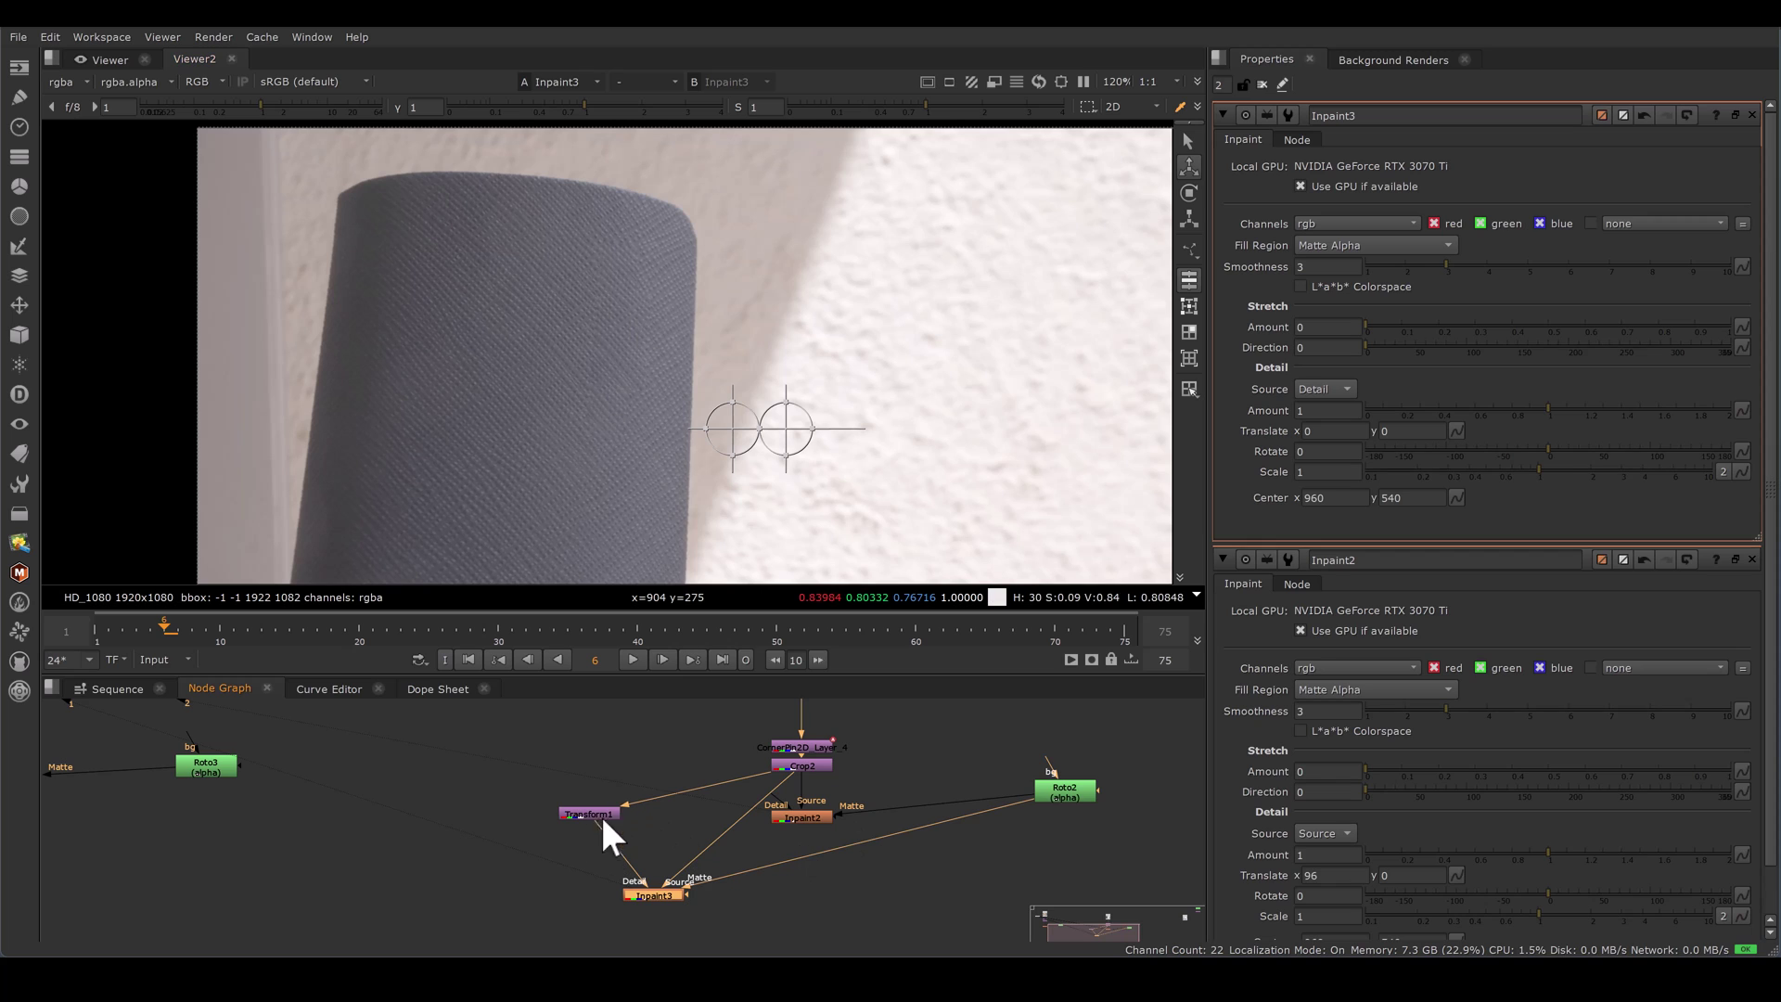
pyautogui.moveTo(886, 852); pyautogui.dragTo(727, 781)
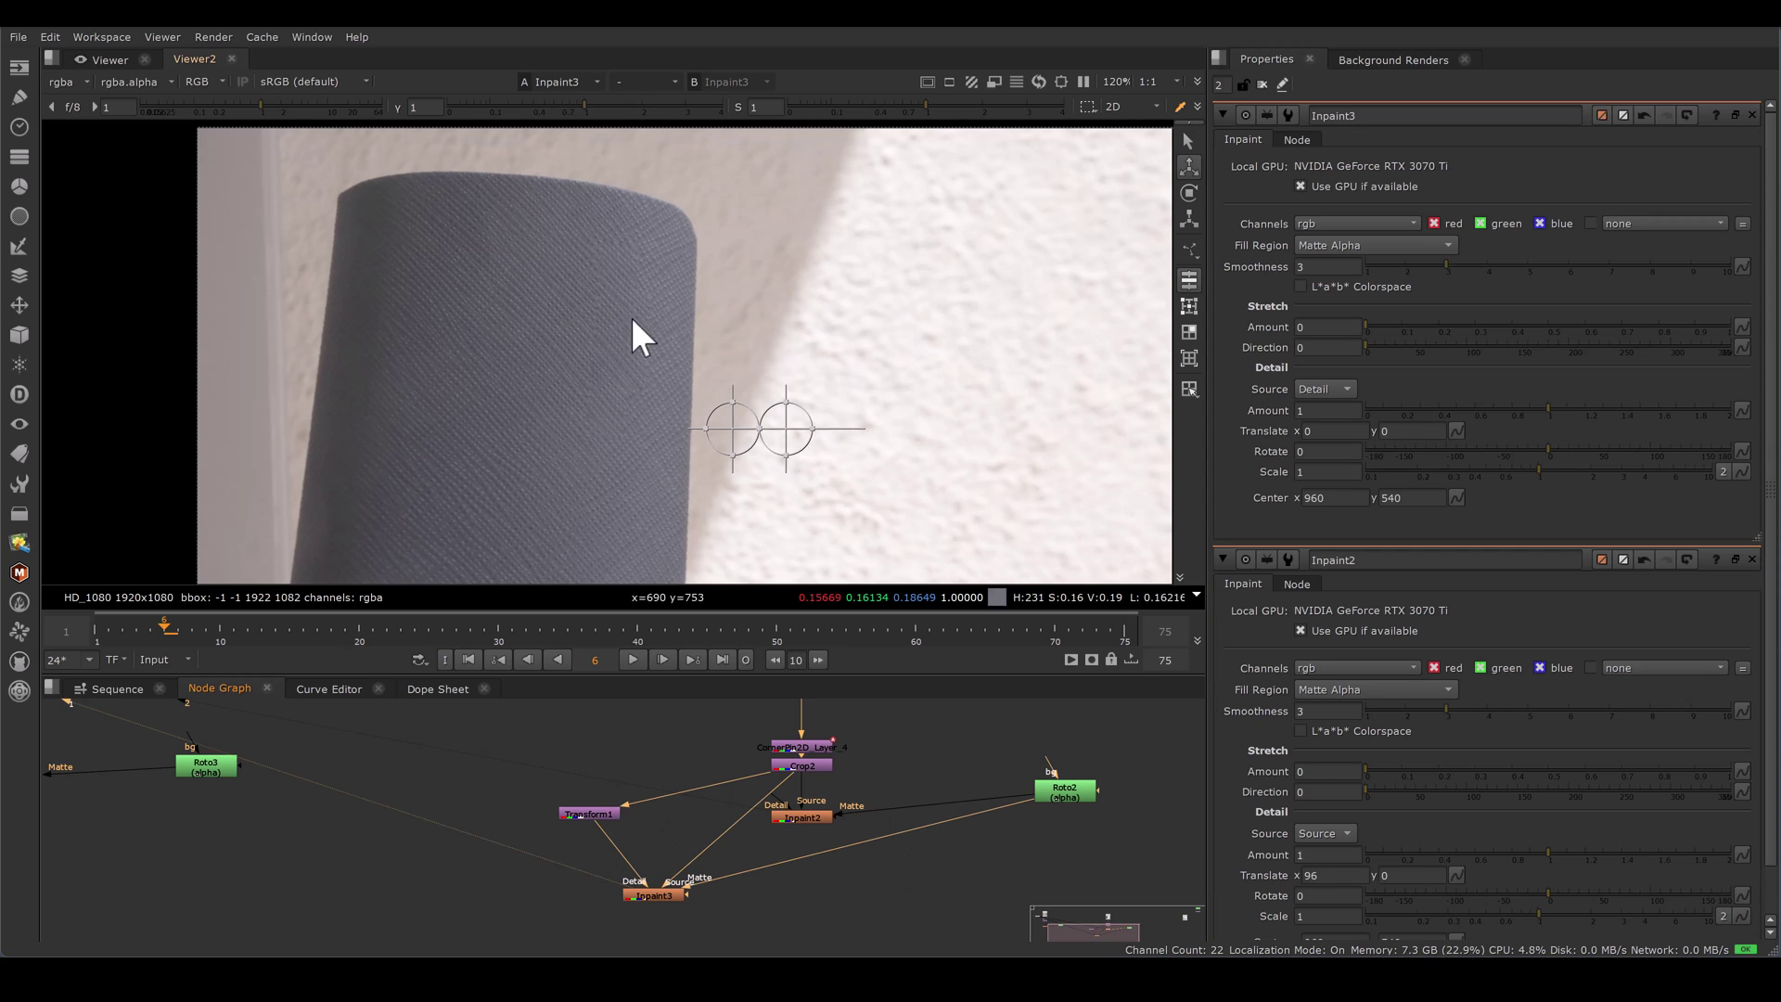
# Close the open node properties and paste a copy of Roto2 into the empty area of the node graph.
pyautogui.click(1752, 115)
pyautogui.click(1752, 115)
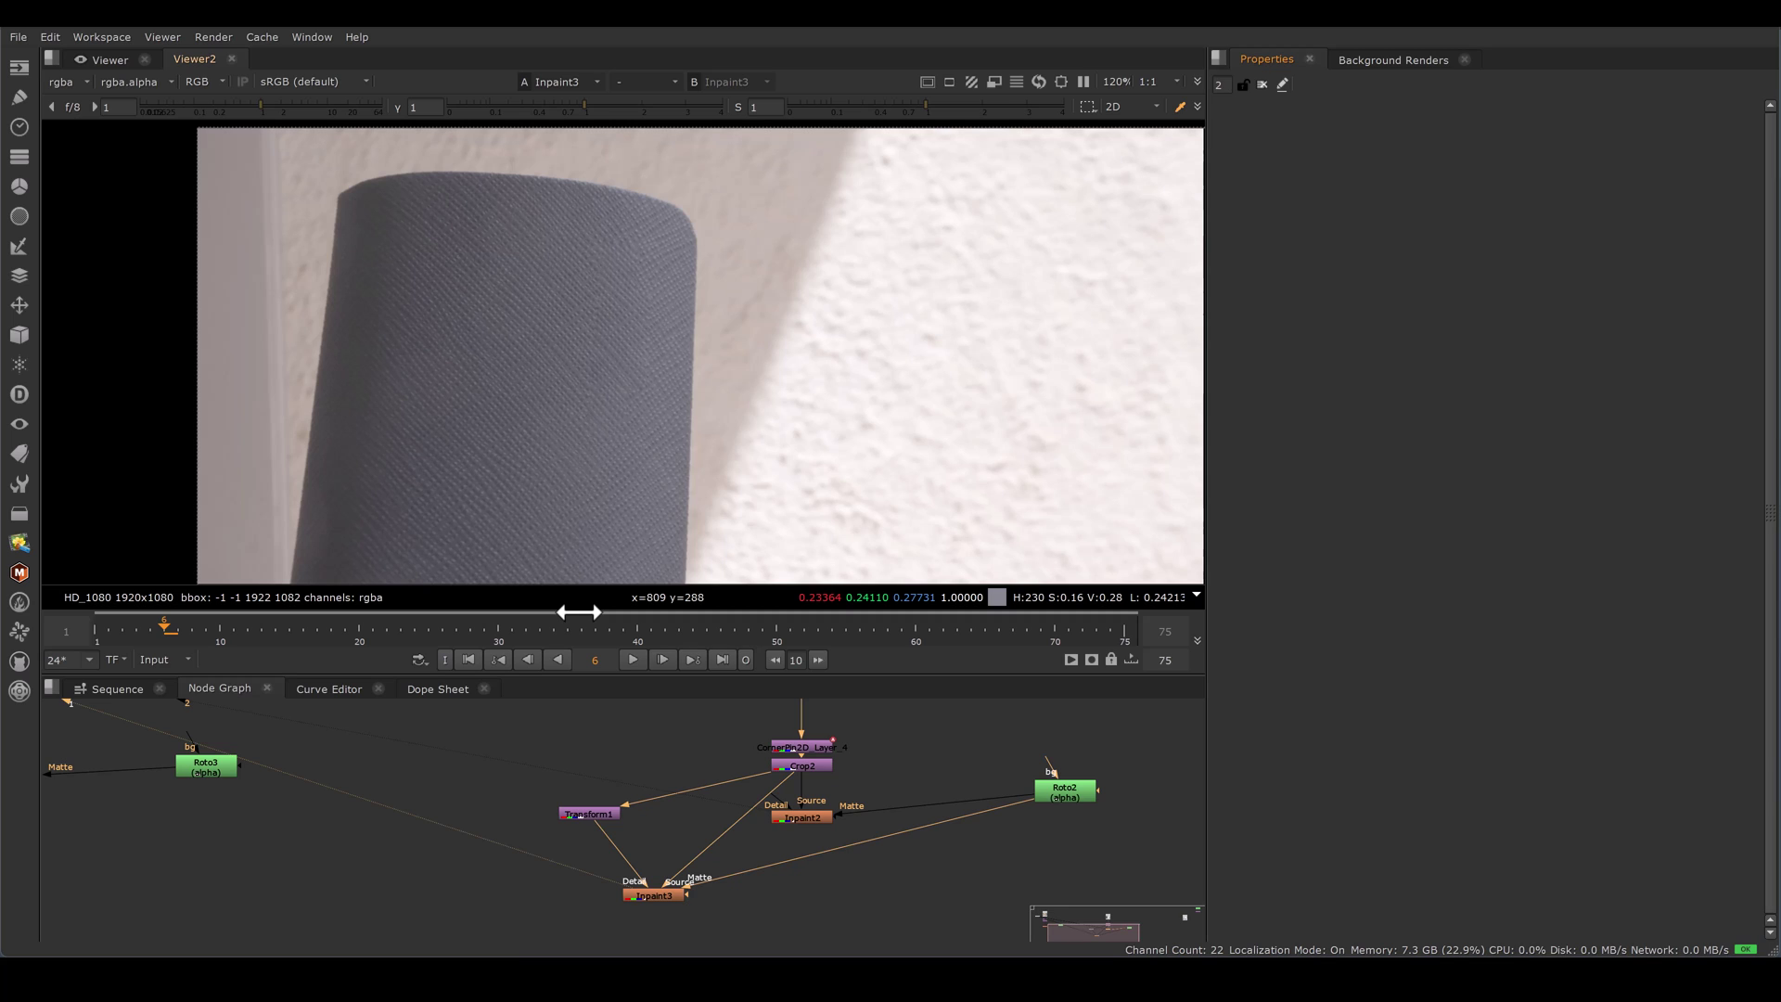
pyautogui.scroll(-3, 796, 775)
pyautogui.moveTo(994, 765); pyautogui.dragTo(807, 777, button='middle')
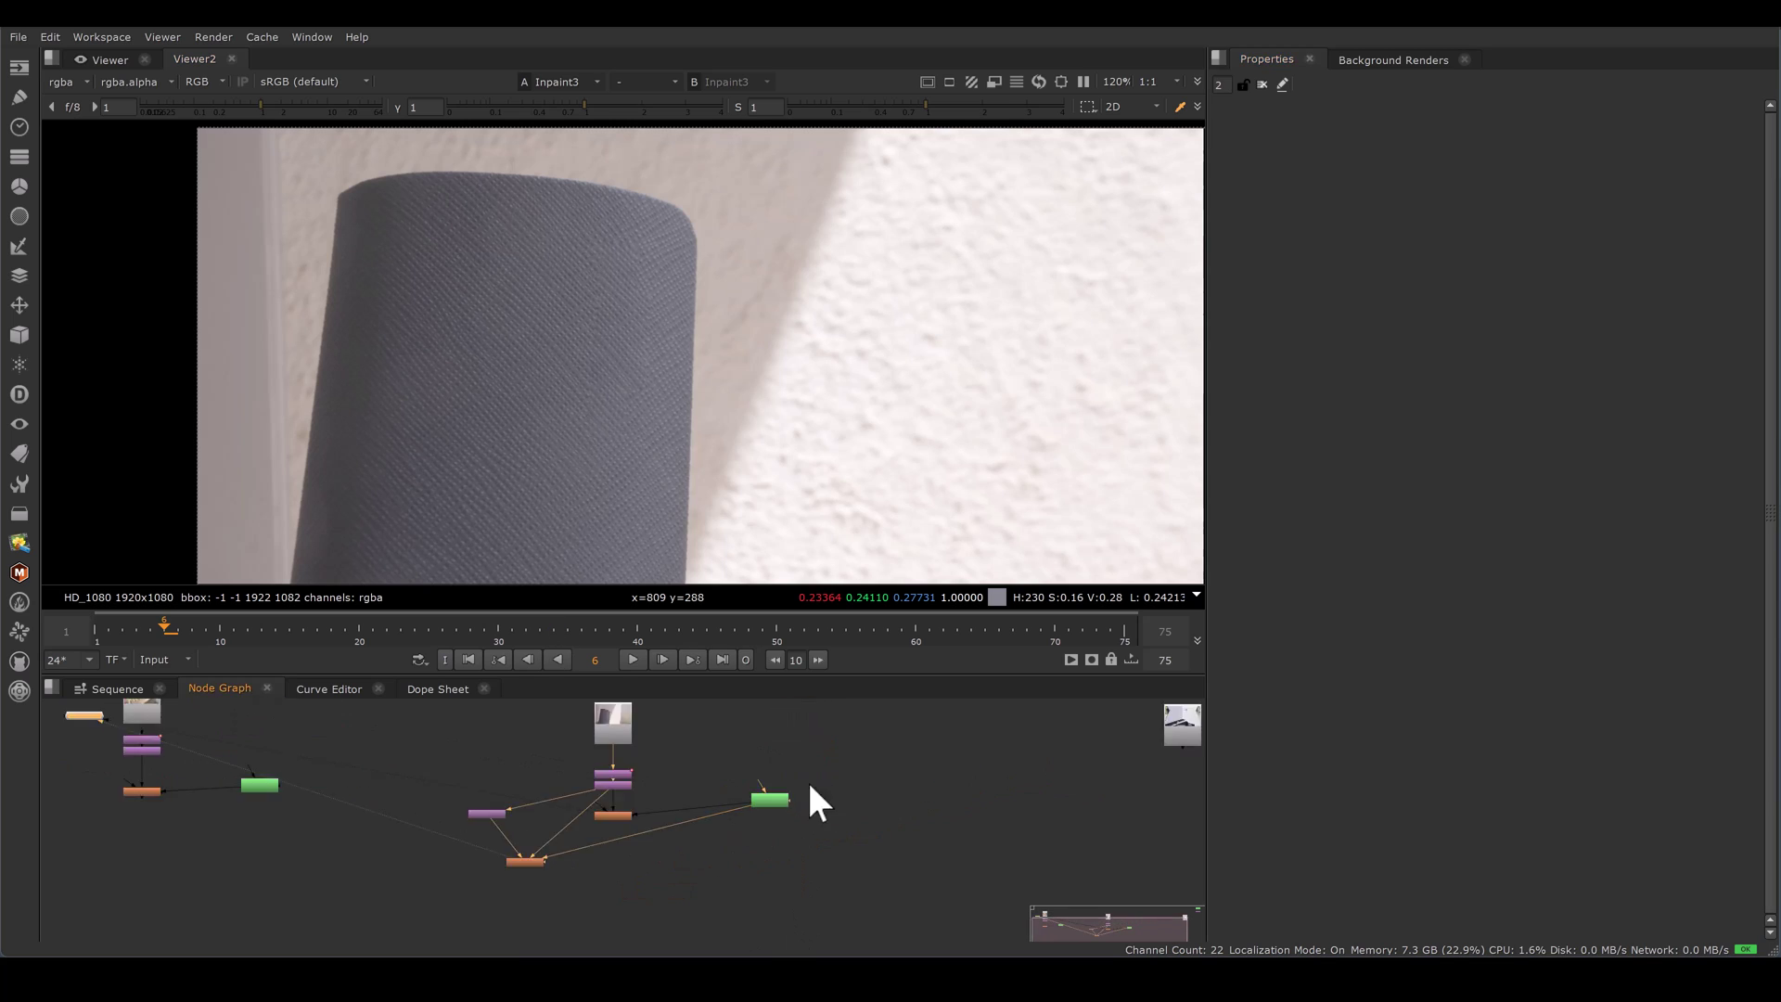
pyautogui.scroll(3, 807, 778)
pyautogui.moveTo(634, 752); pyautogui.dragTo(821, 850)
pyautogui.hotkey('ctrl', 'c')
pyautogui.scroll(-4, 821, 850)
pyautogui.moveTo(1016, 840); pyautogui.dragTo(885, 816, button='middle')
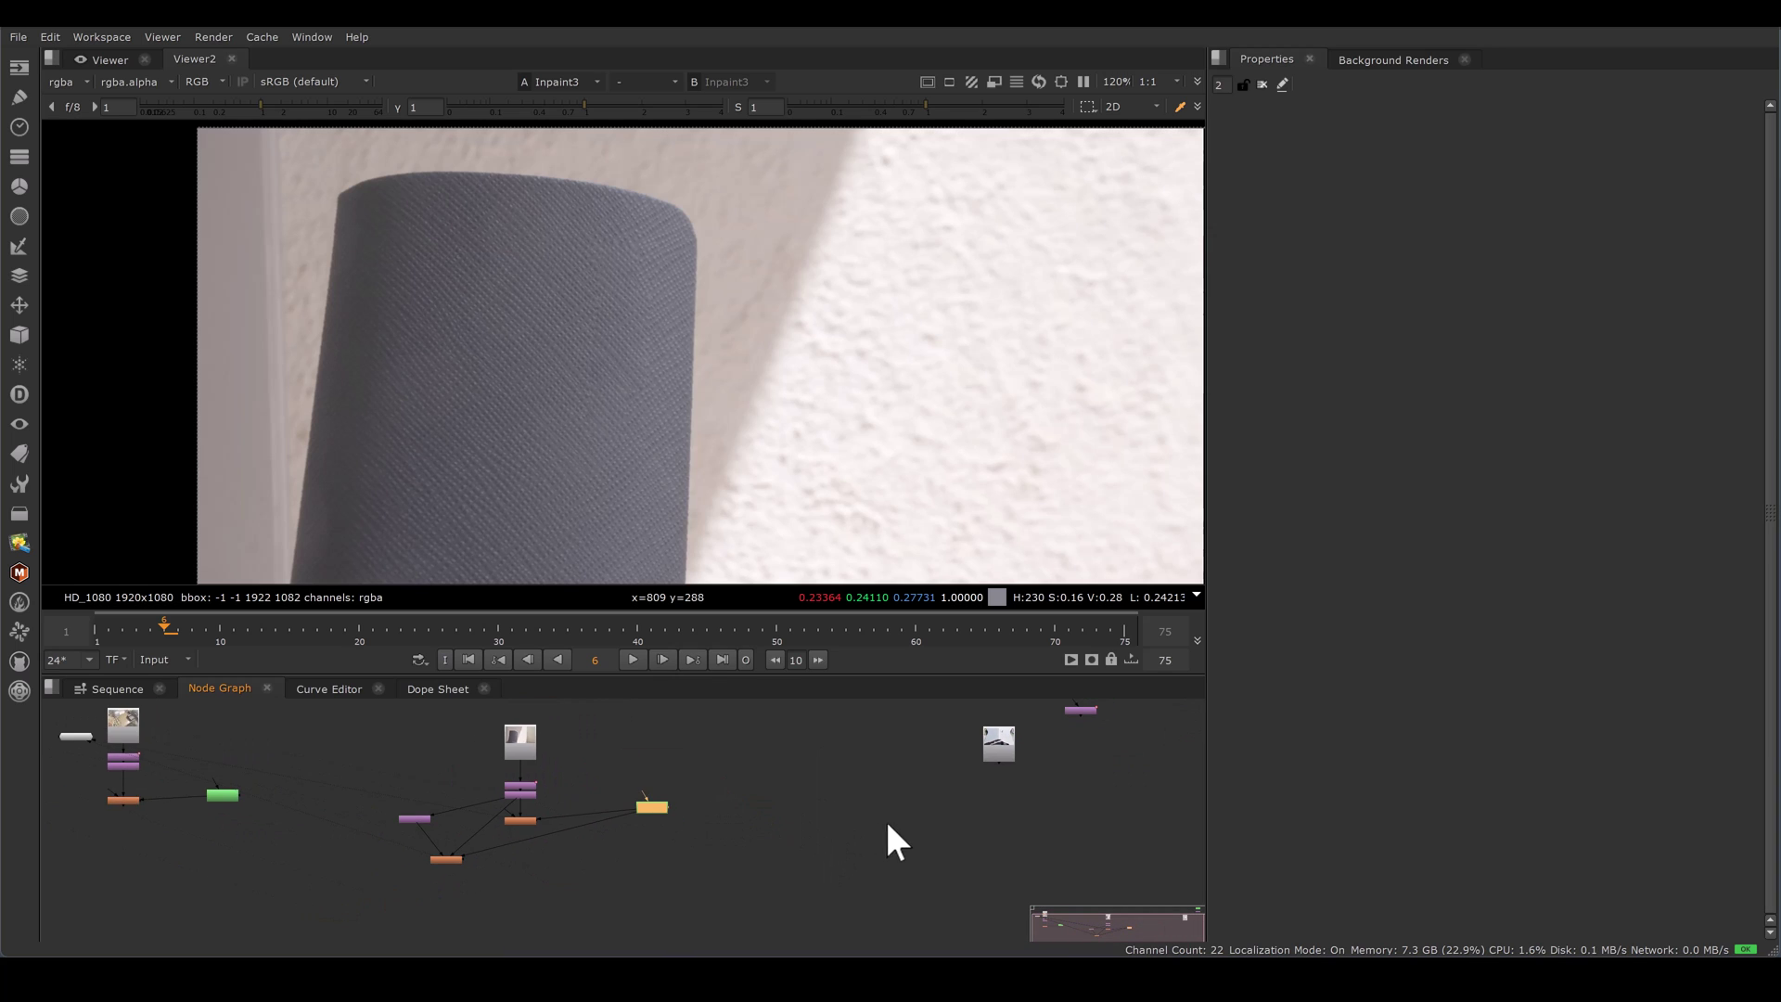
pyautogui.click(840, 824)
pyautogui.hotkey('ctrl', 'v')
# Add a Merge node beside the copied Roto and feed its B input from Read6 through a Dot.
pyautogui.scroll(3, 834, 826)
pyautogui.click(676, 862)
pyautogui.press('m')
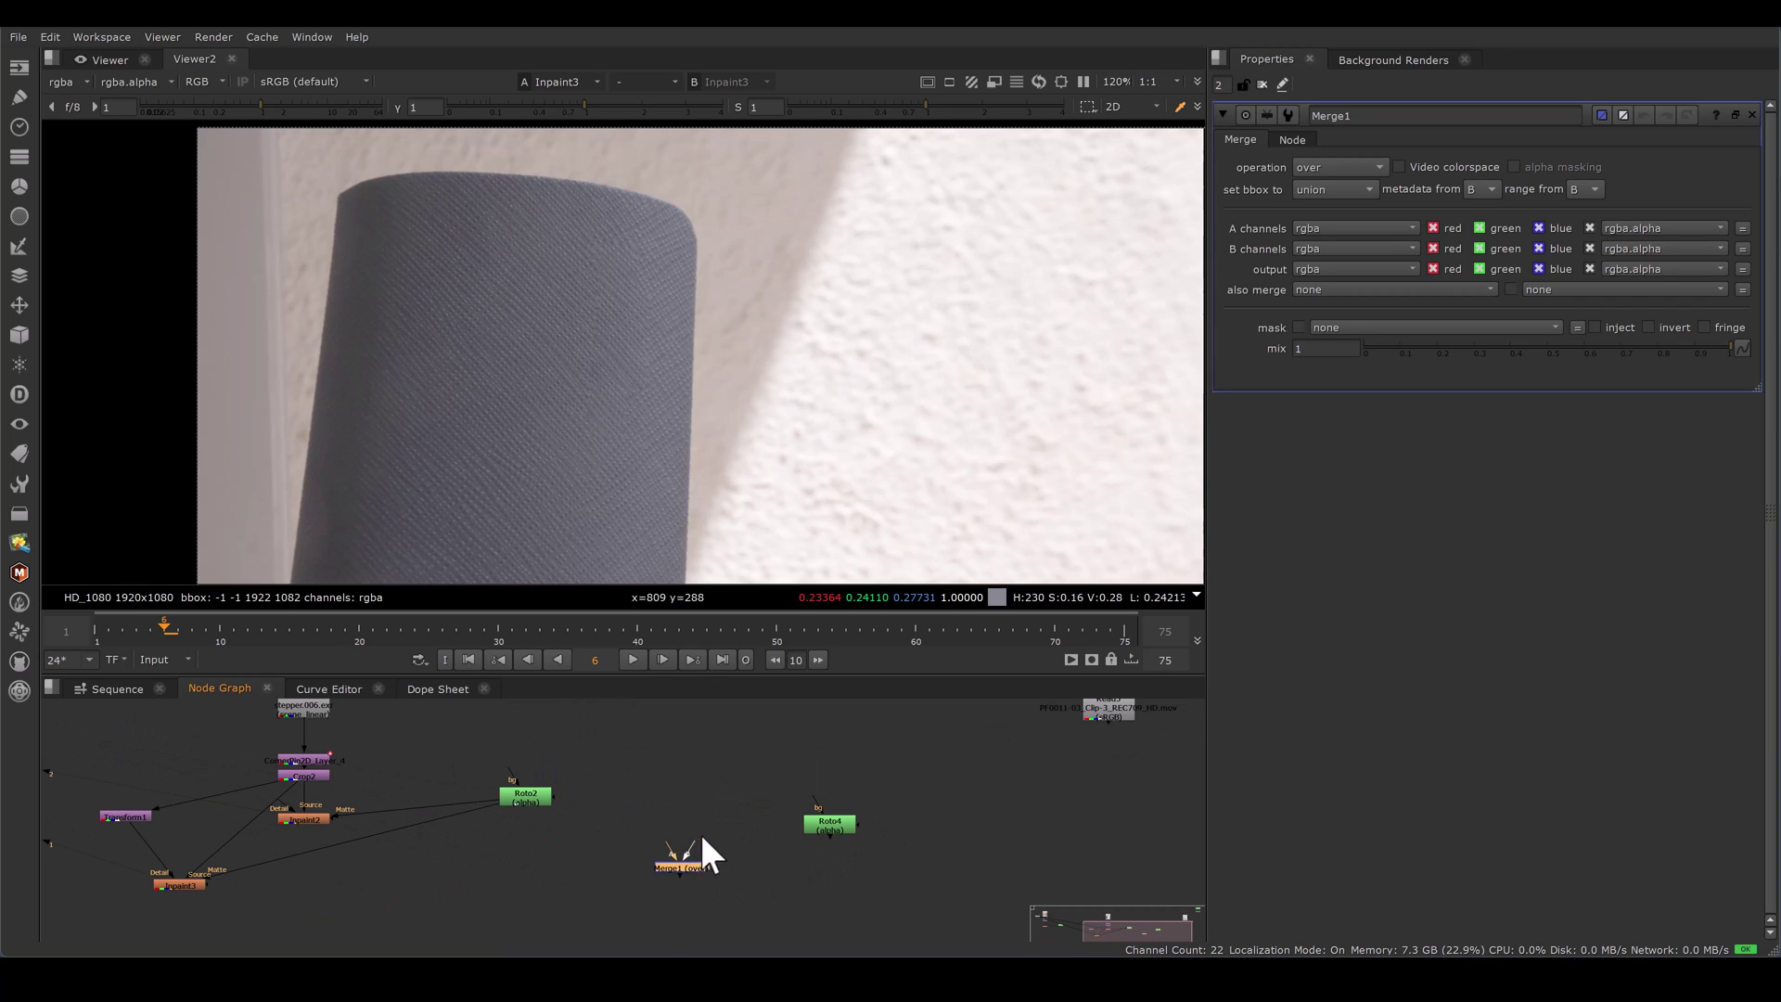
pyautogui.moveTo(700, 836); pyautogui.dragTo(301, 712)
pyautogui.keyDown('ctrl'); pyautogui.moveTo(494, 788); pyautogui.dragTo(688, 702); pyautogui.keyUp('ctrl')
pyautogui.scroll(3, 675, 826)
pyautogui.scroll(-3, 603, 853)
# Duplicate Transform1, wire the copy between a new Dot on the B branch and Merge1's A input, and connect Roto4 as the mask.
pyautogui.click(99, 840)
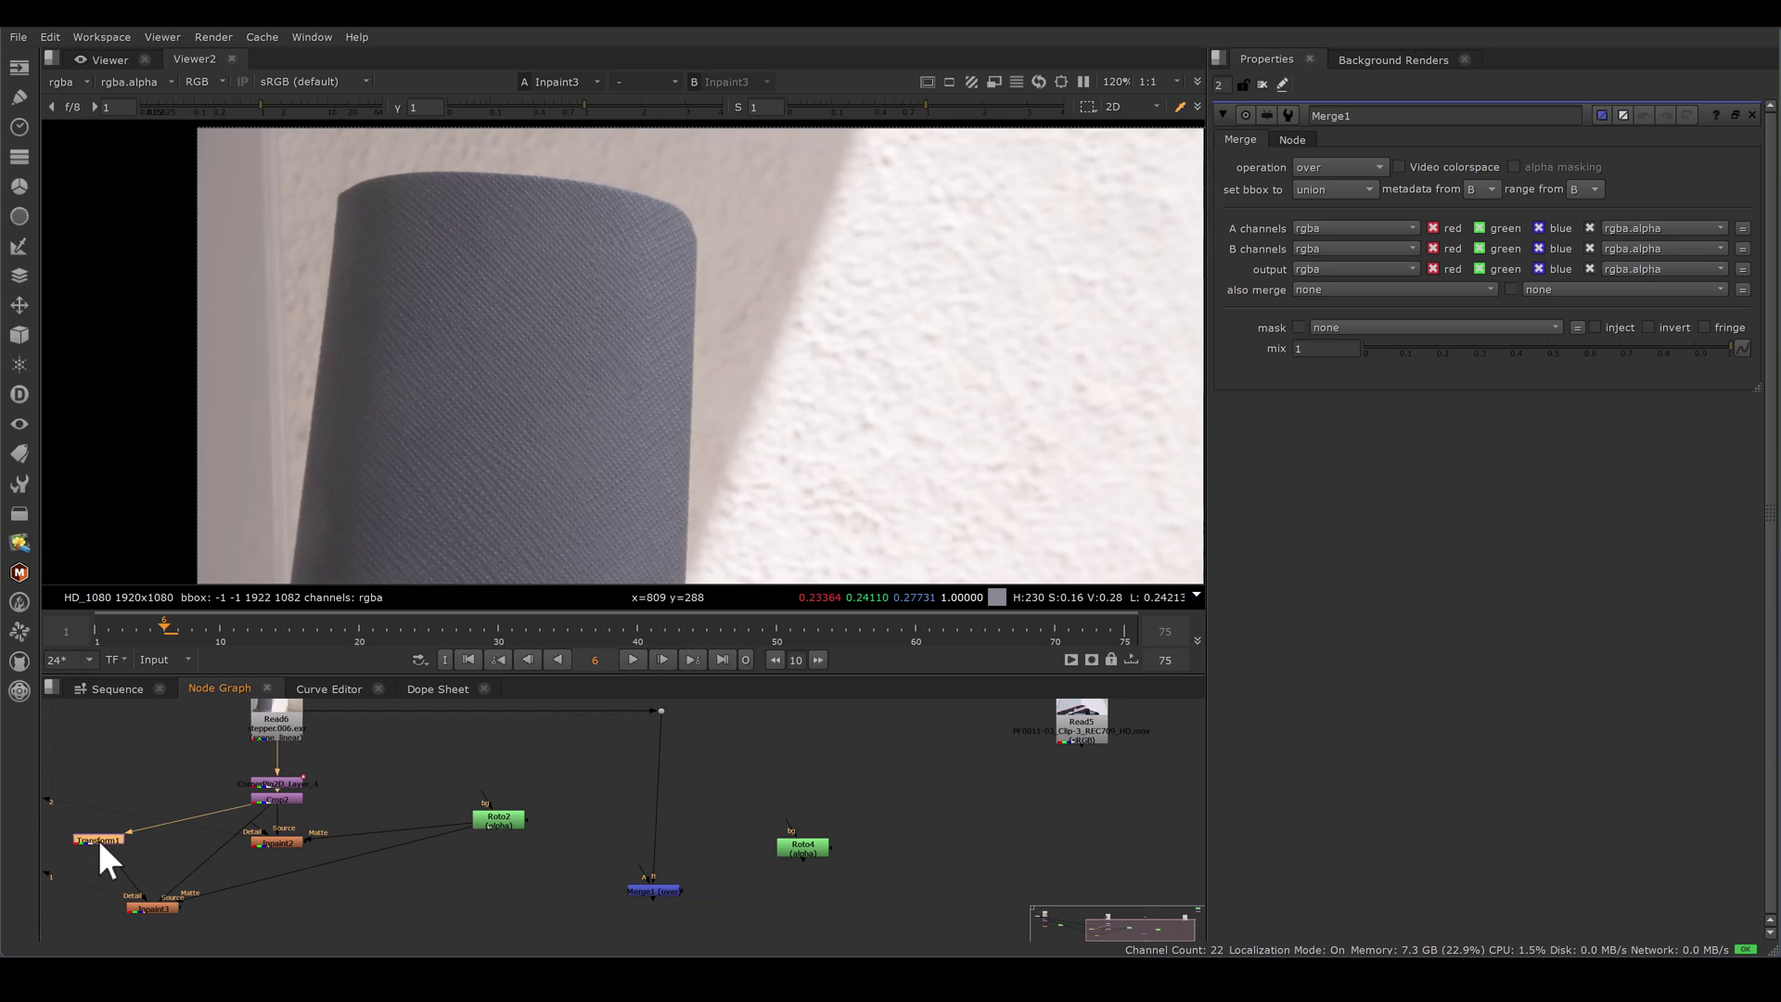
pyautogui.hotkey('ctrl', 'c')
pyautogui.click(573, 858)
pyautogui.hotkey('ctrl', 'v')
pyautogui.scroll(3, 574, 858)
pyautogui.keyDown('ctrl'); pyautogui.moveTo(740, 740); pyautogui.dragTo(733, 767); pyautogui.keyUp('ctrl')
pyautogui.moveTo(553, 818); pyautogui.dragTo(733, 768)
pyautogui.moveTo(710, 881); pyautogui.dragTo(585, 863)
pyautogui.moveTo(790, 921); pyautogui.dragTo(1018, 834)
pyautogui.click(721, 925)
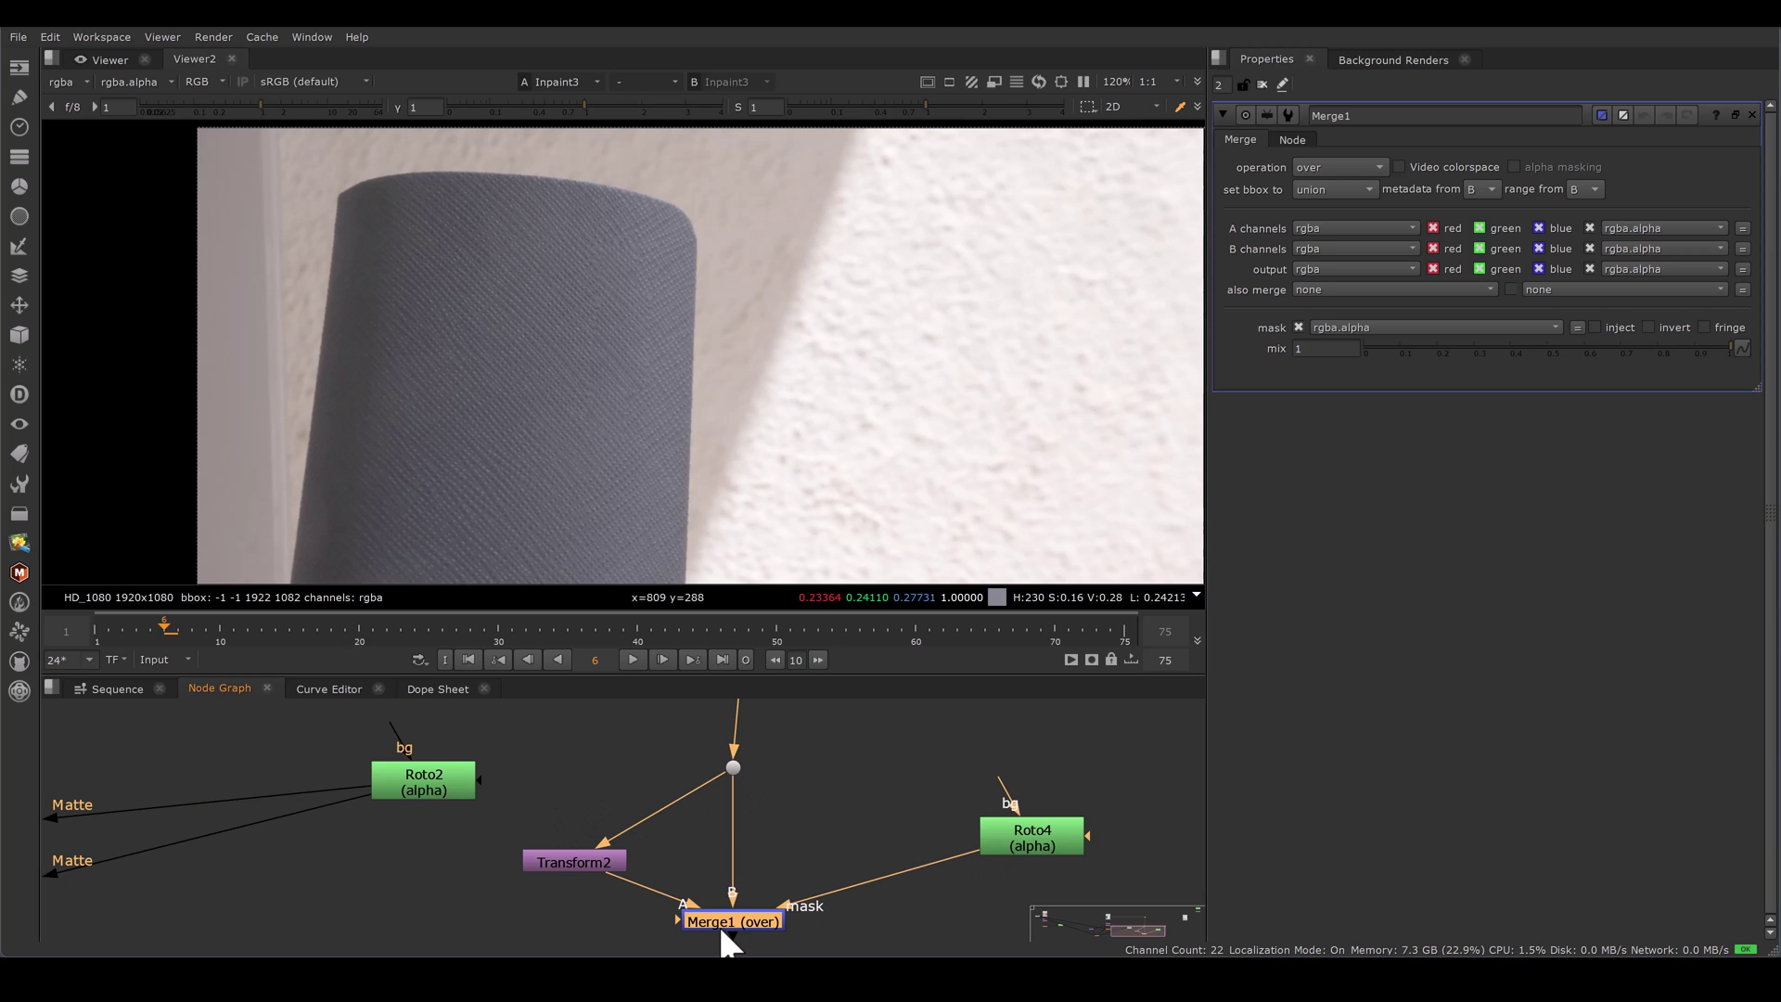
pyautogui.scroll(-4, 783, 904)
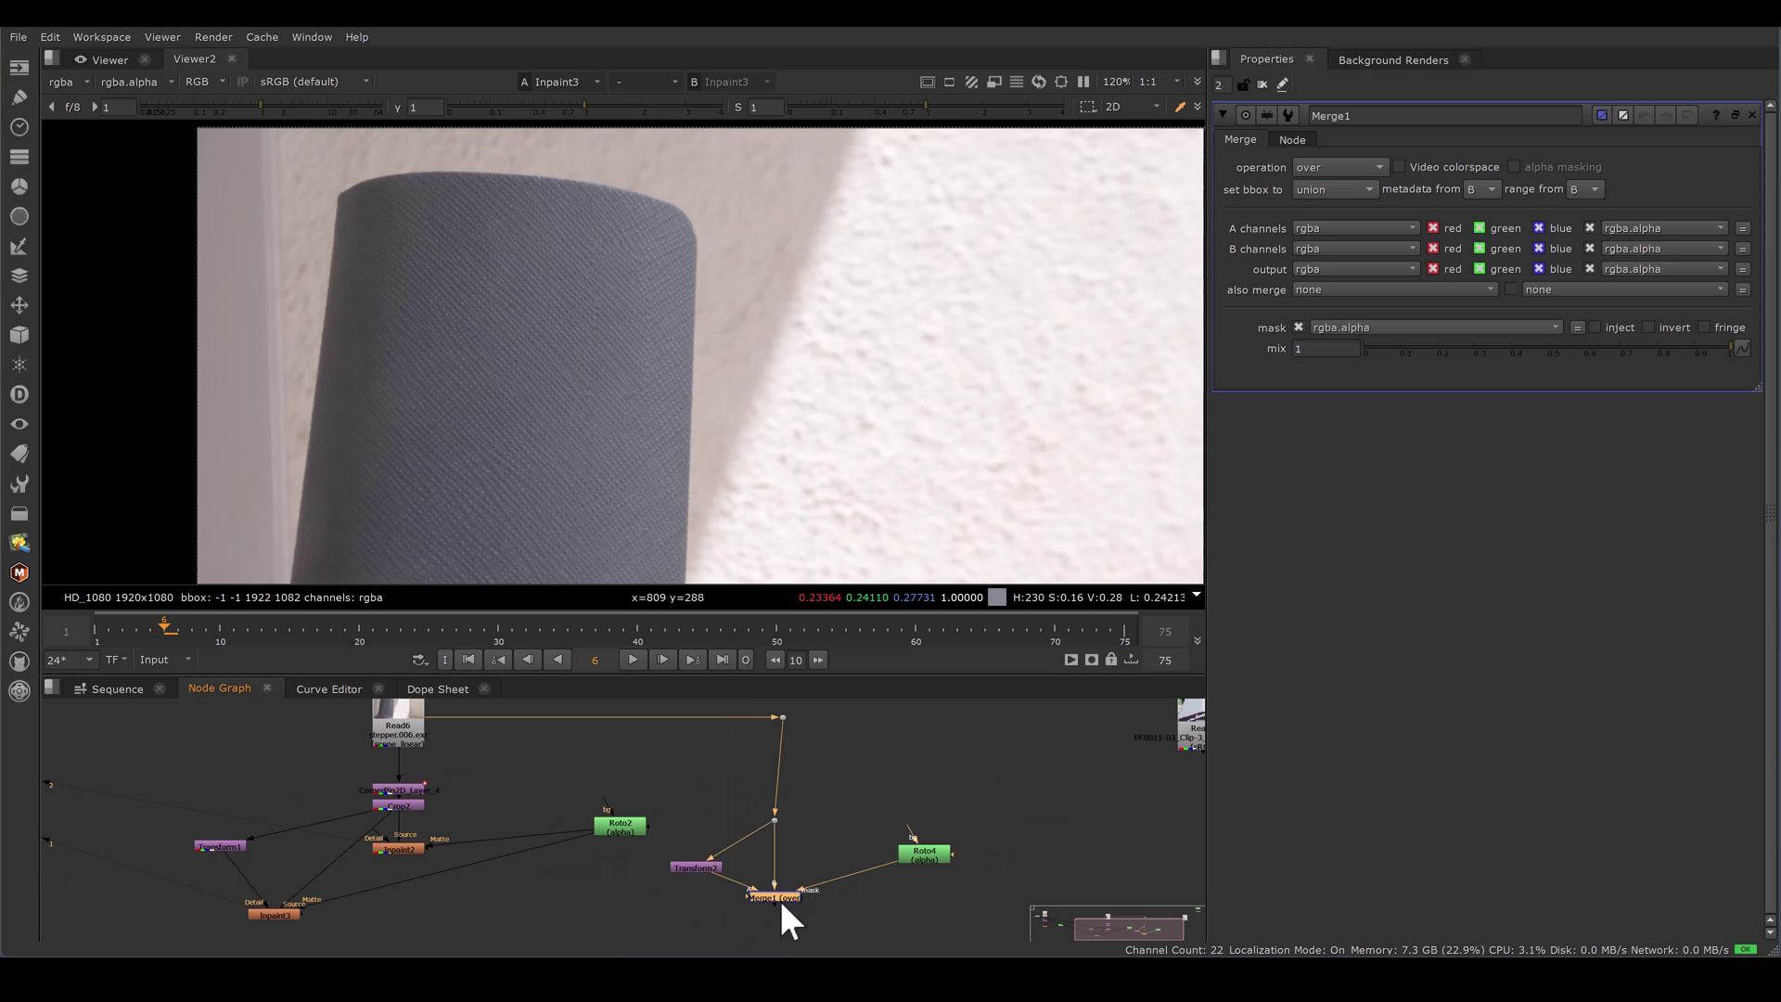
# View Merge1, reroute its branch to start from Crop2 instead of Read6, and align the Dots above it.
pyautogui.press('1')
pyautogui.moveTo(802, 857); pyautogui.dragTo(824, 842, button='middle')
pyautogui.moveTo(501, 704); pyautogui.dragTo(439, 785)
pyautogui.moveTo(805, 705); pyautogui.dragTo(795, 756)
pyautogui.click(800, 752)
pyautogui.click(805, 880)
pyautogui.click(805, 854)
# Play the merged patch on the lens barrel to examine how its brightness matches the surface over time.
pyautogui.scroll(-1, 636, 379)
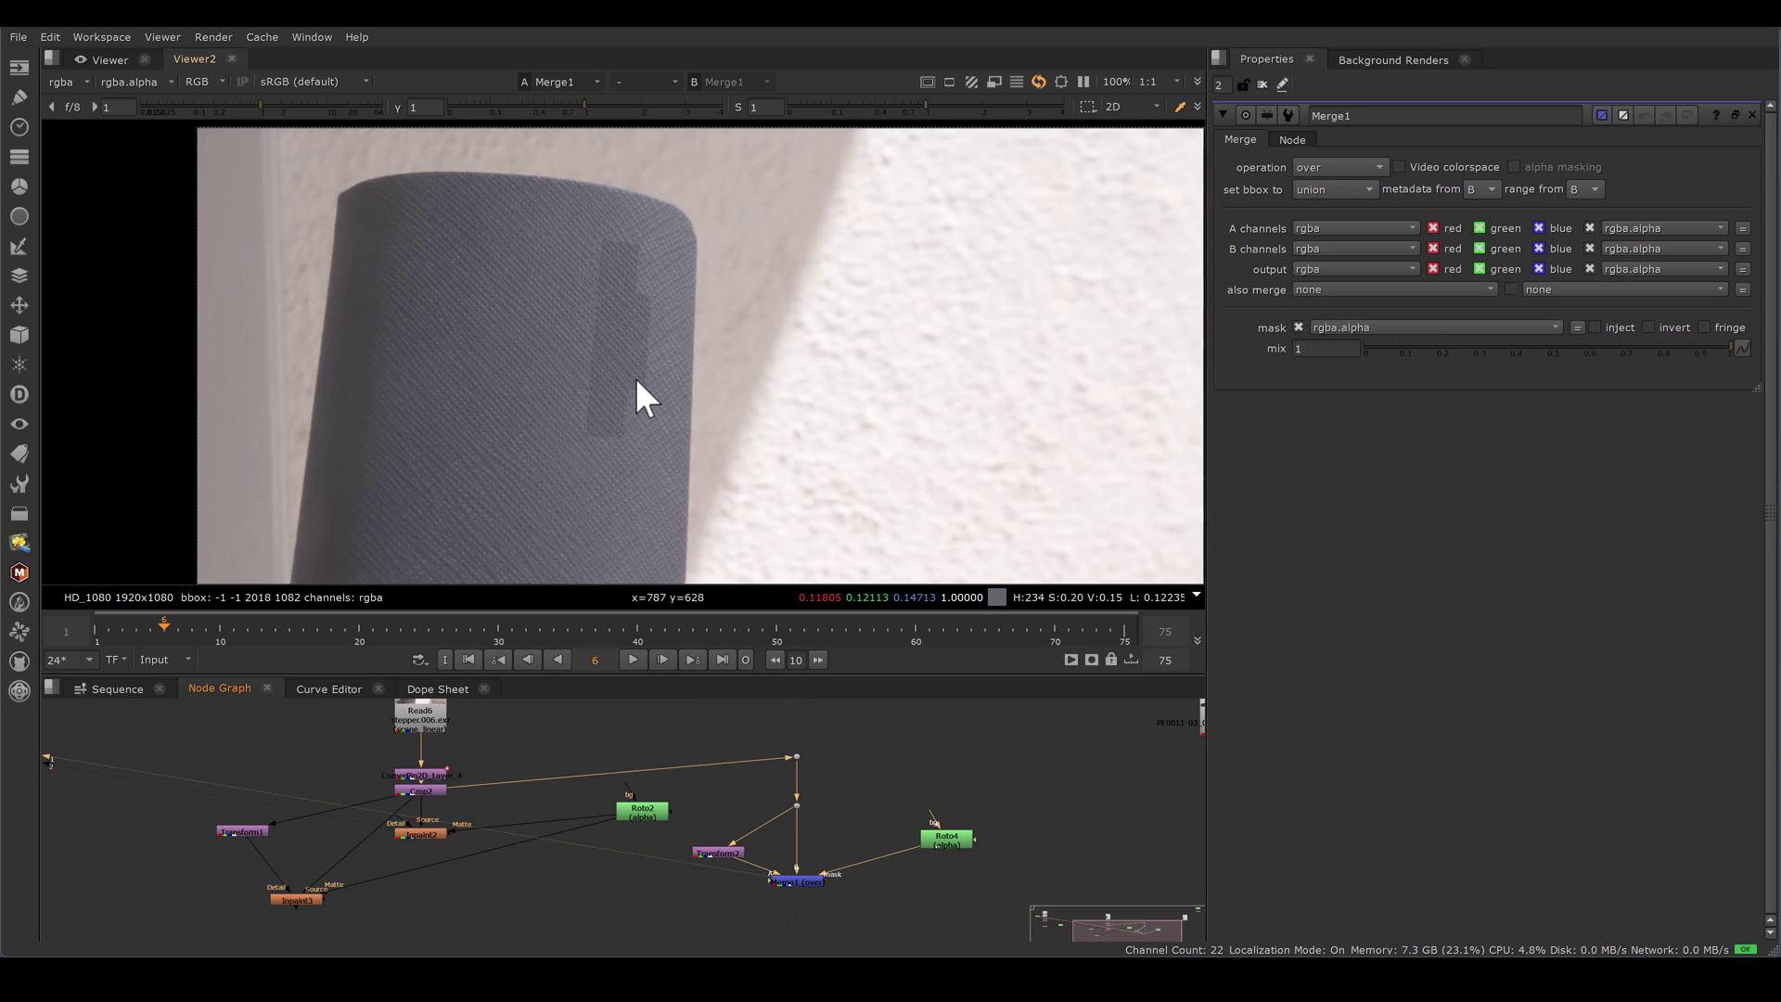
pyautogui.scroll(-1, 636, 378)
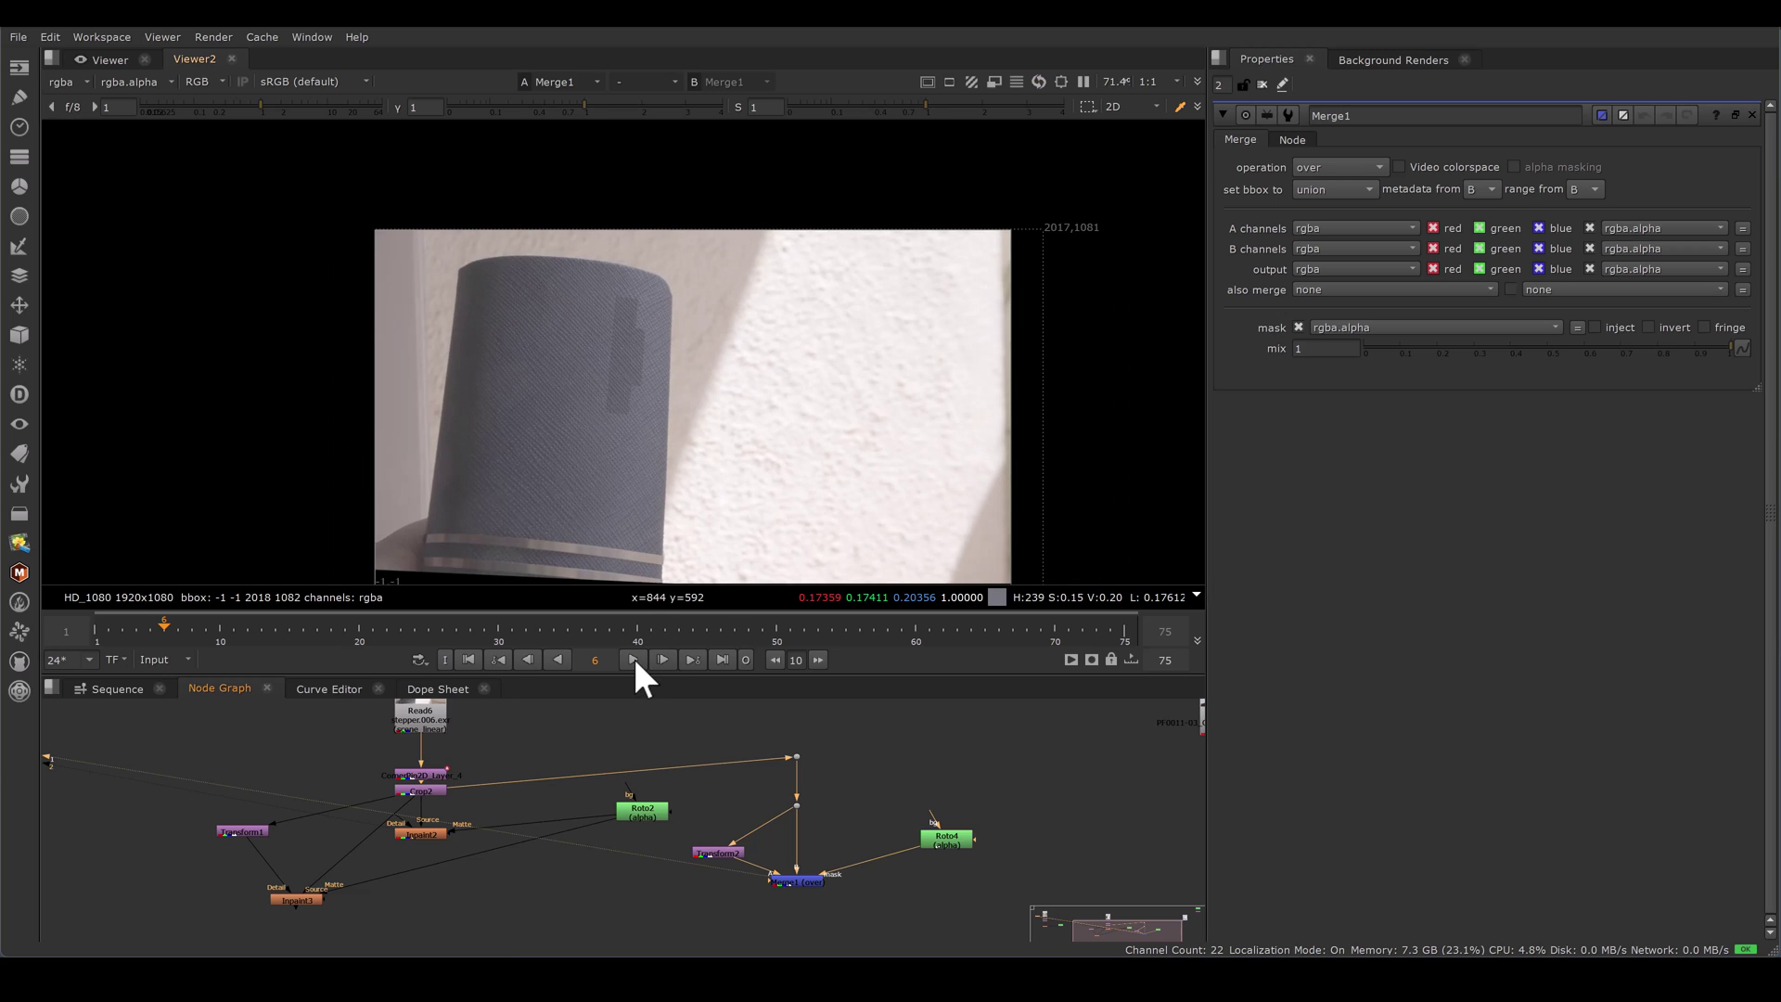
pyautogui.press('l')
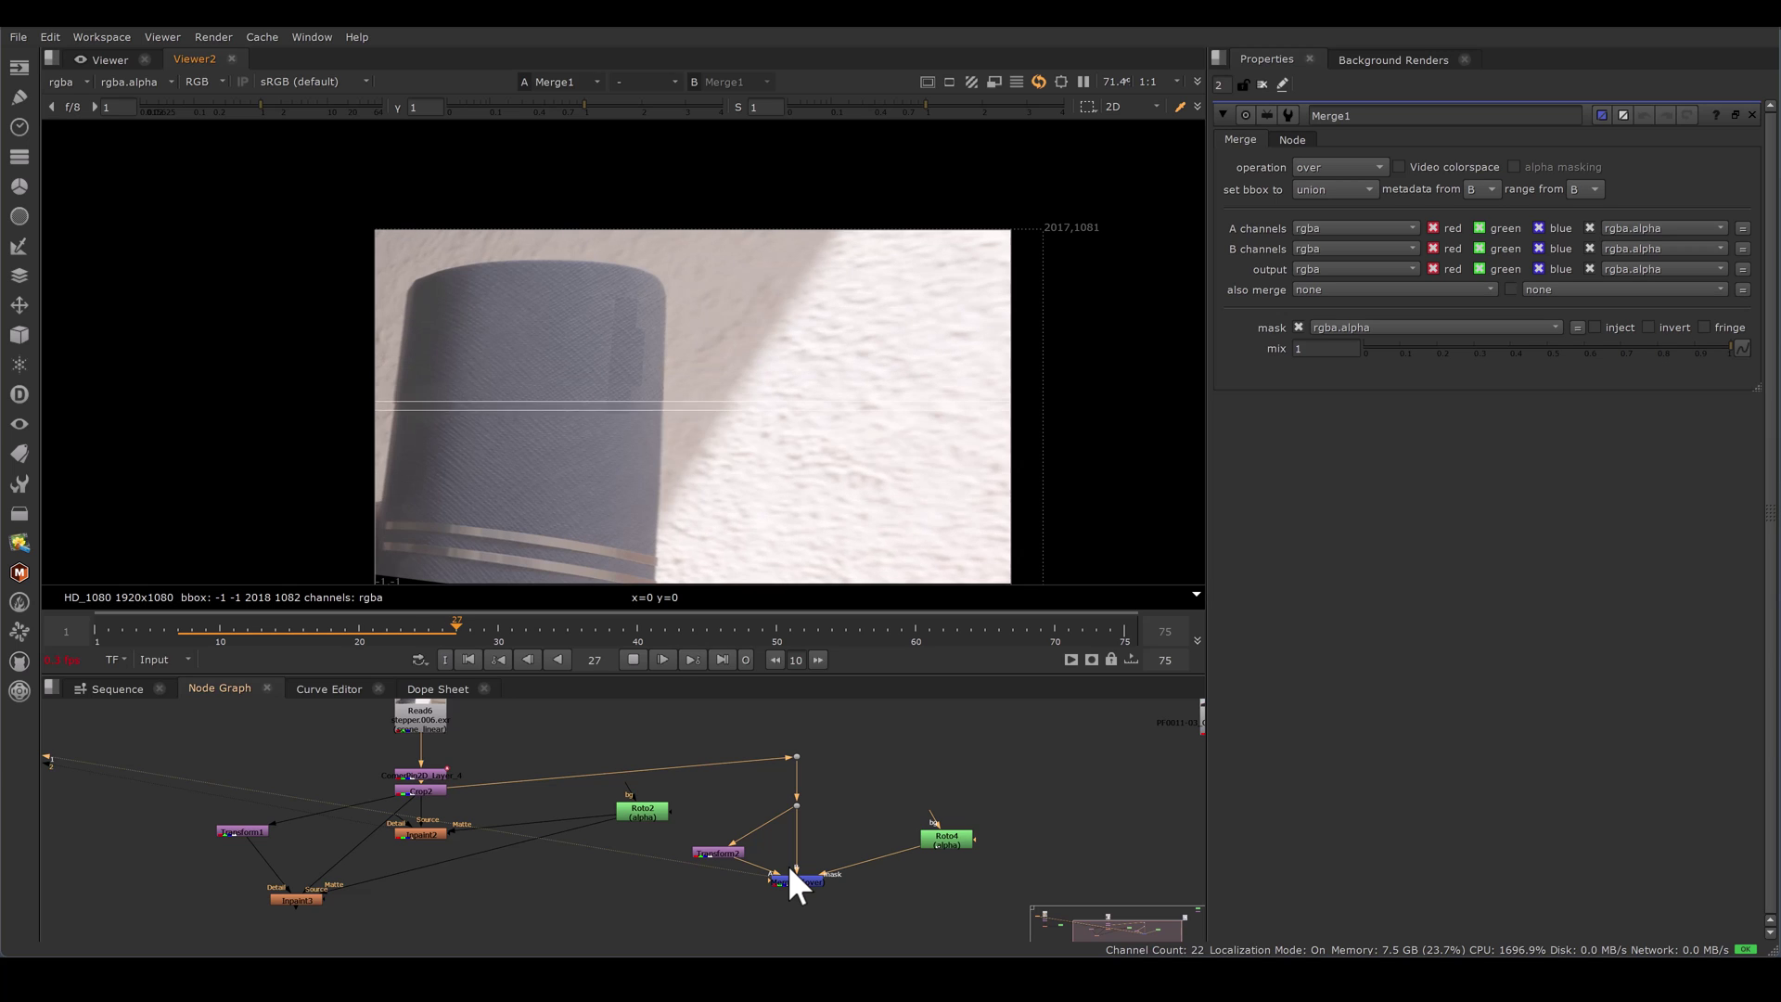
pyautogui.scroll(-1, 787, 861)
pyautogui.moveTo(786, 860); pyautogui.dragTo(843, 803, button='middle')
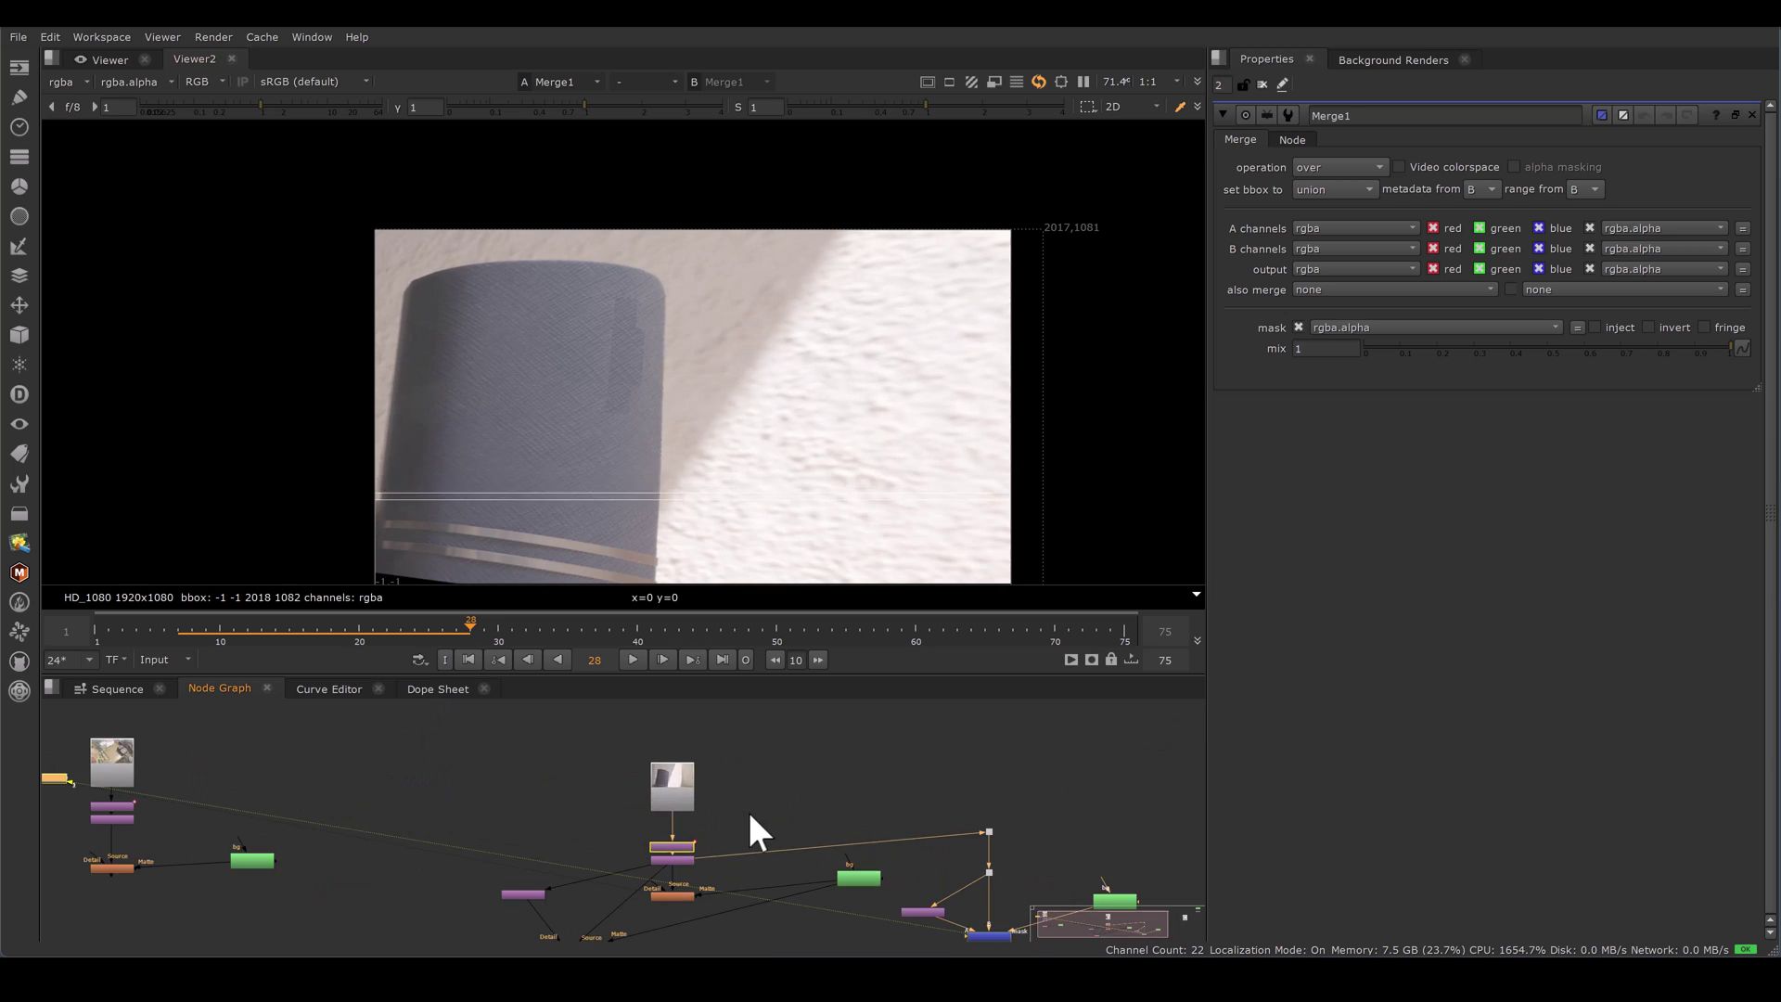
# Disconnect Transform1 from Inpaint3's Detail input and view the smooth fill up close.
pyautogui.scroll(3, 454, 818)
pyautogui.scroll(-3, 464, 814)
pyautogui.moveTo(488, 813); pyautogui.dragTo(511, 865, button='middle')
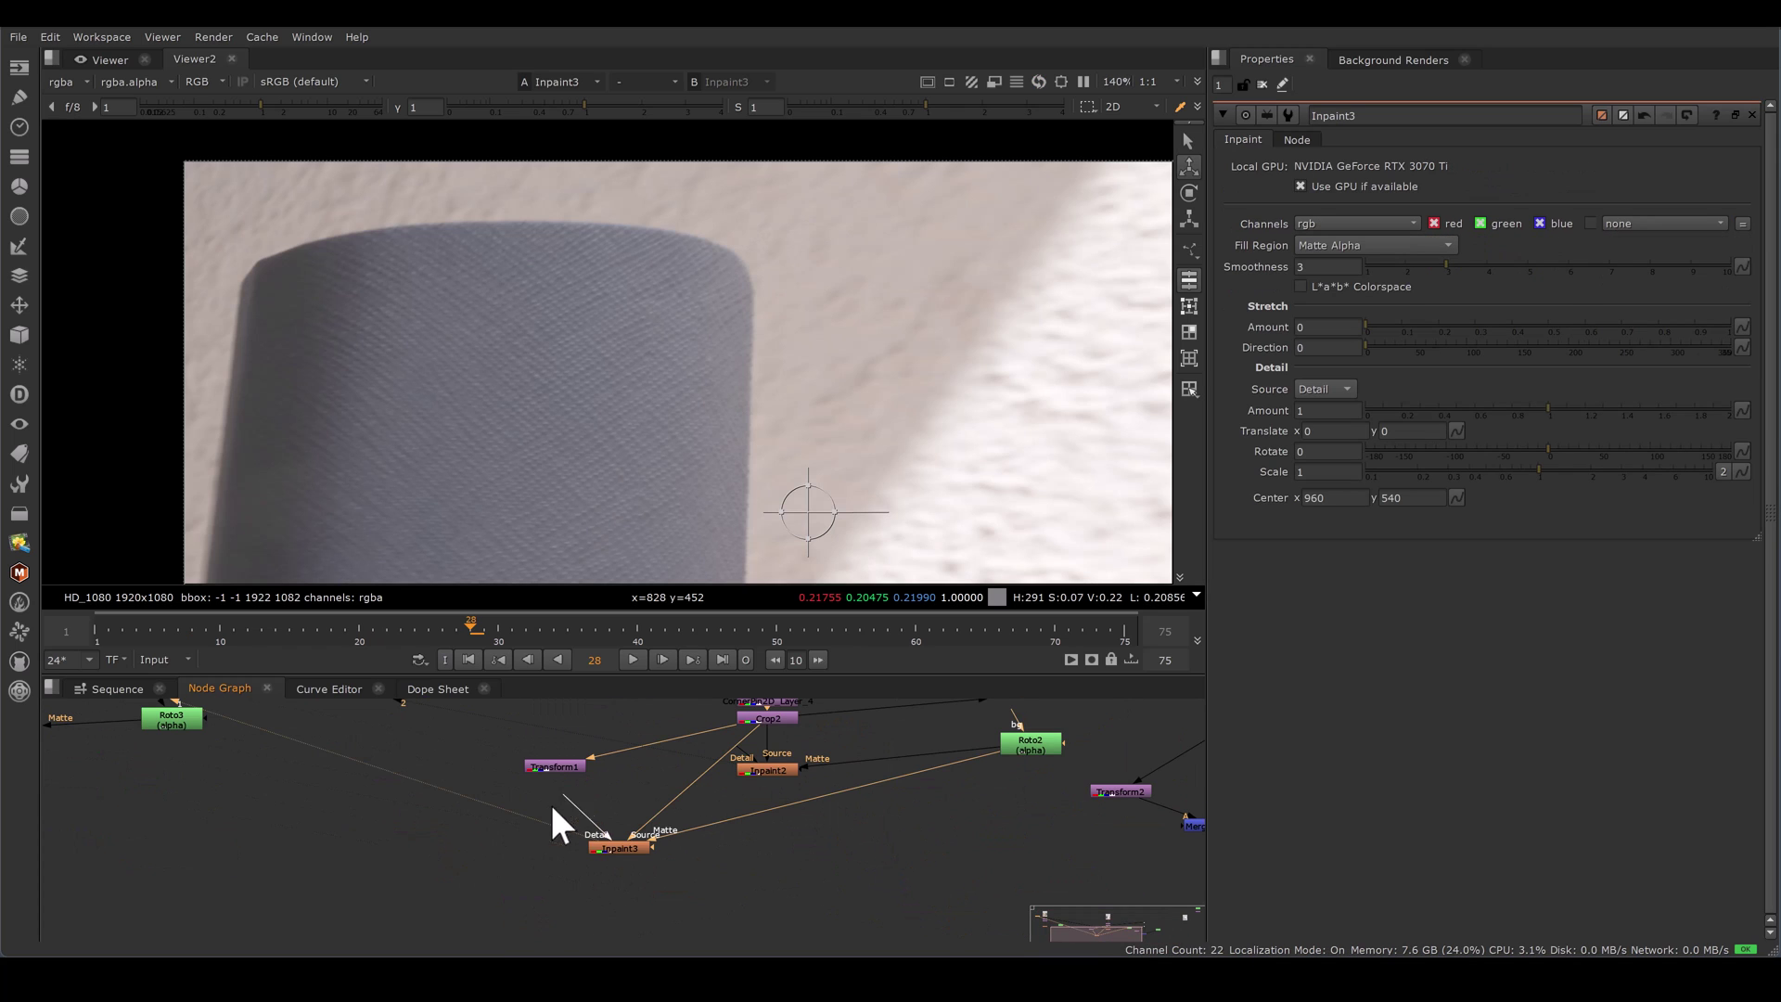
pyautogui.moveTo(598, 834); pyautogui.dragTo(484, 844)
pyautogui.scroll(4, 655, 438)
pyautogui.scroll(1, 649, 434)
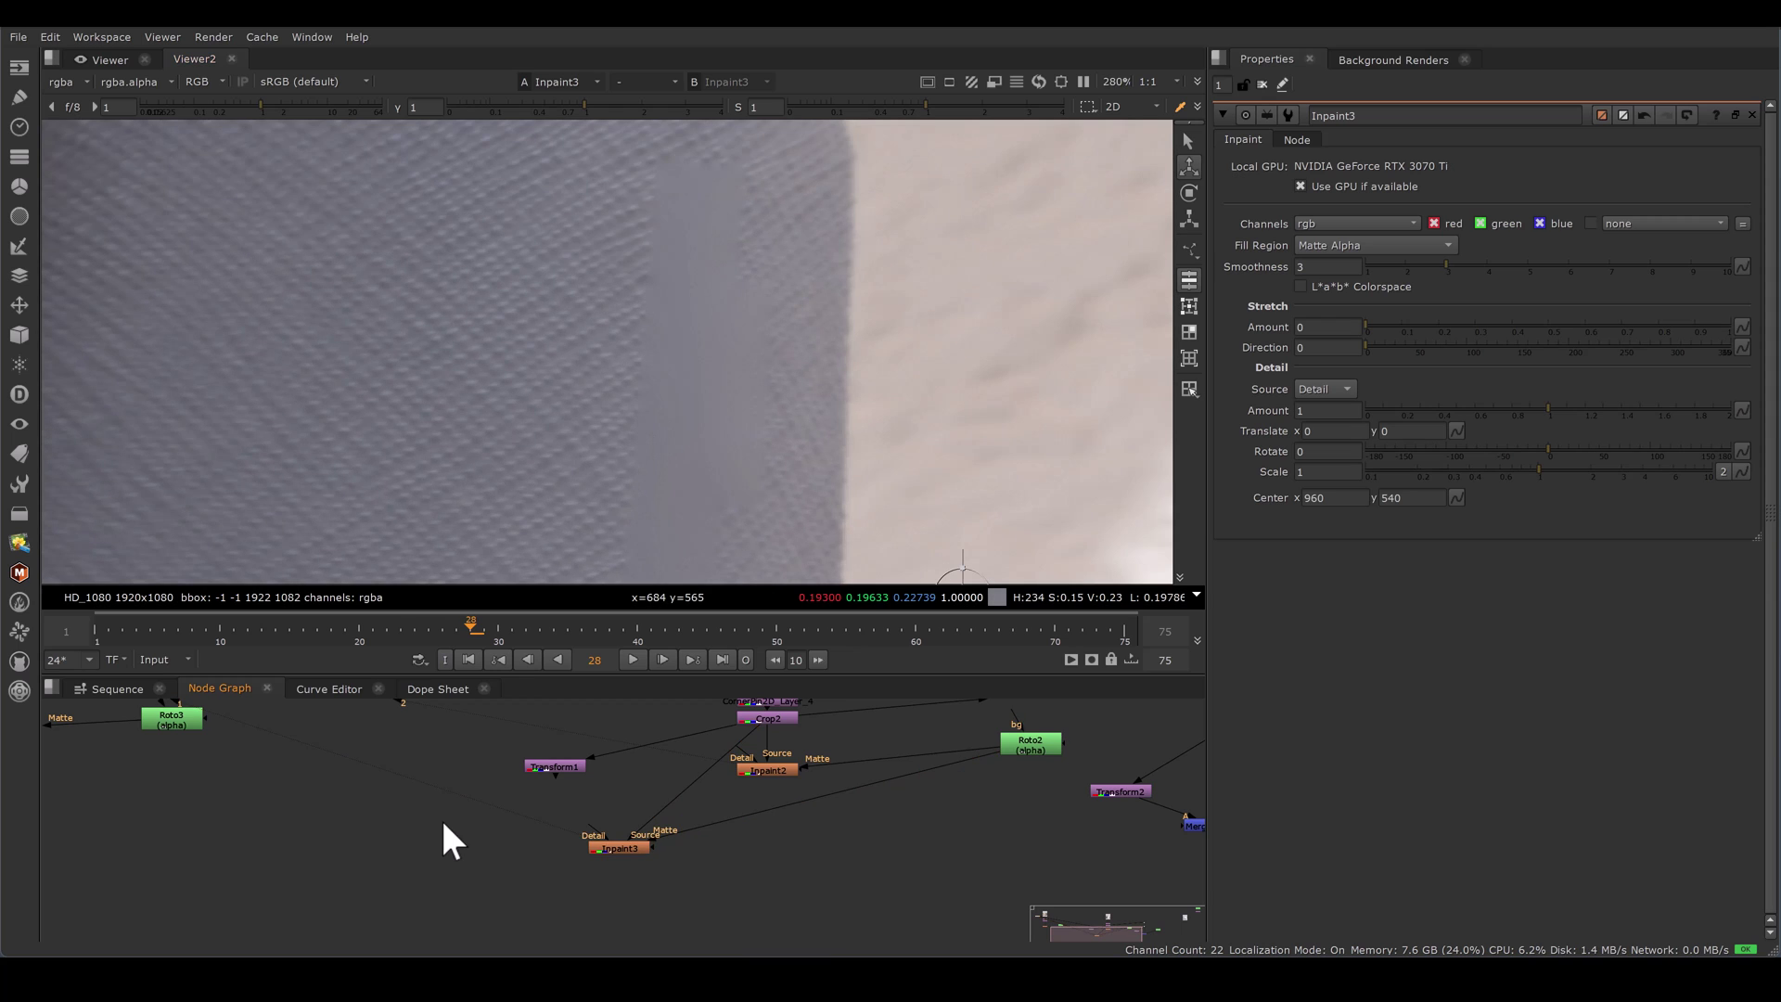
# Create a Constant node with color 0.18 beside Inpaint3 and show it in the viewer.
pyautogui.press('Tab')
pyautogui.write('con')
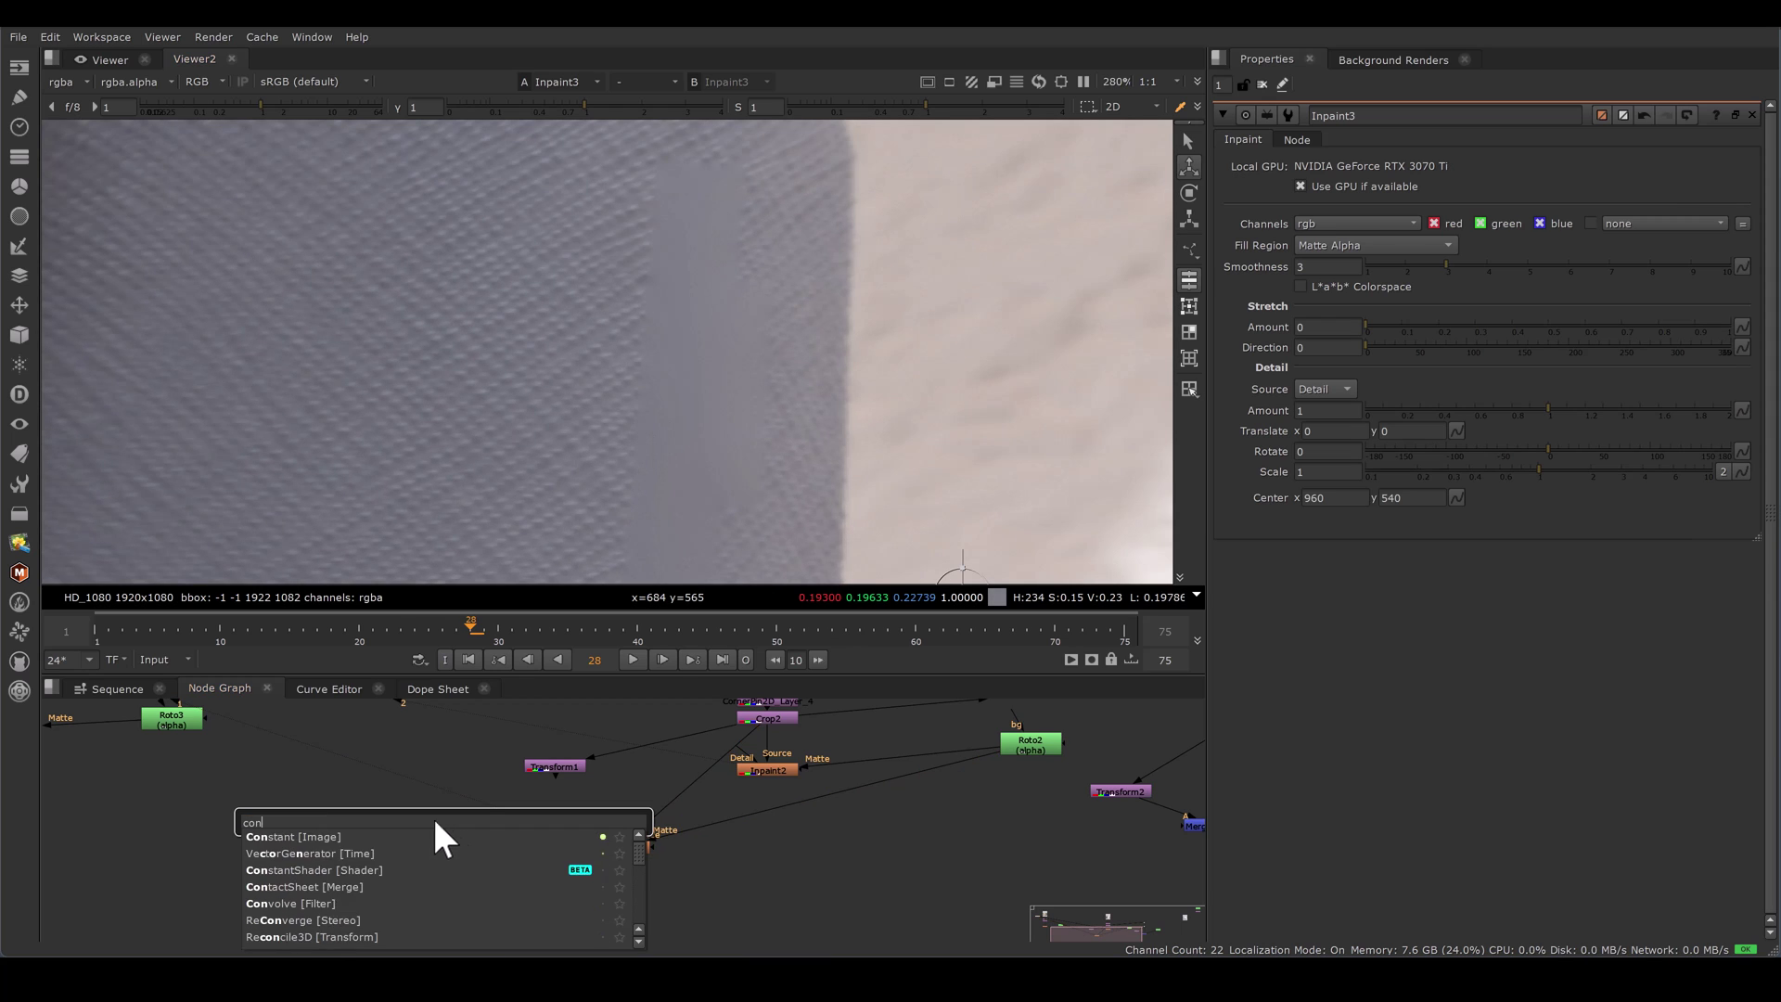
pyautogui.press('Return')
pyautogui.click(1336, 186)
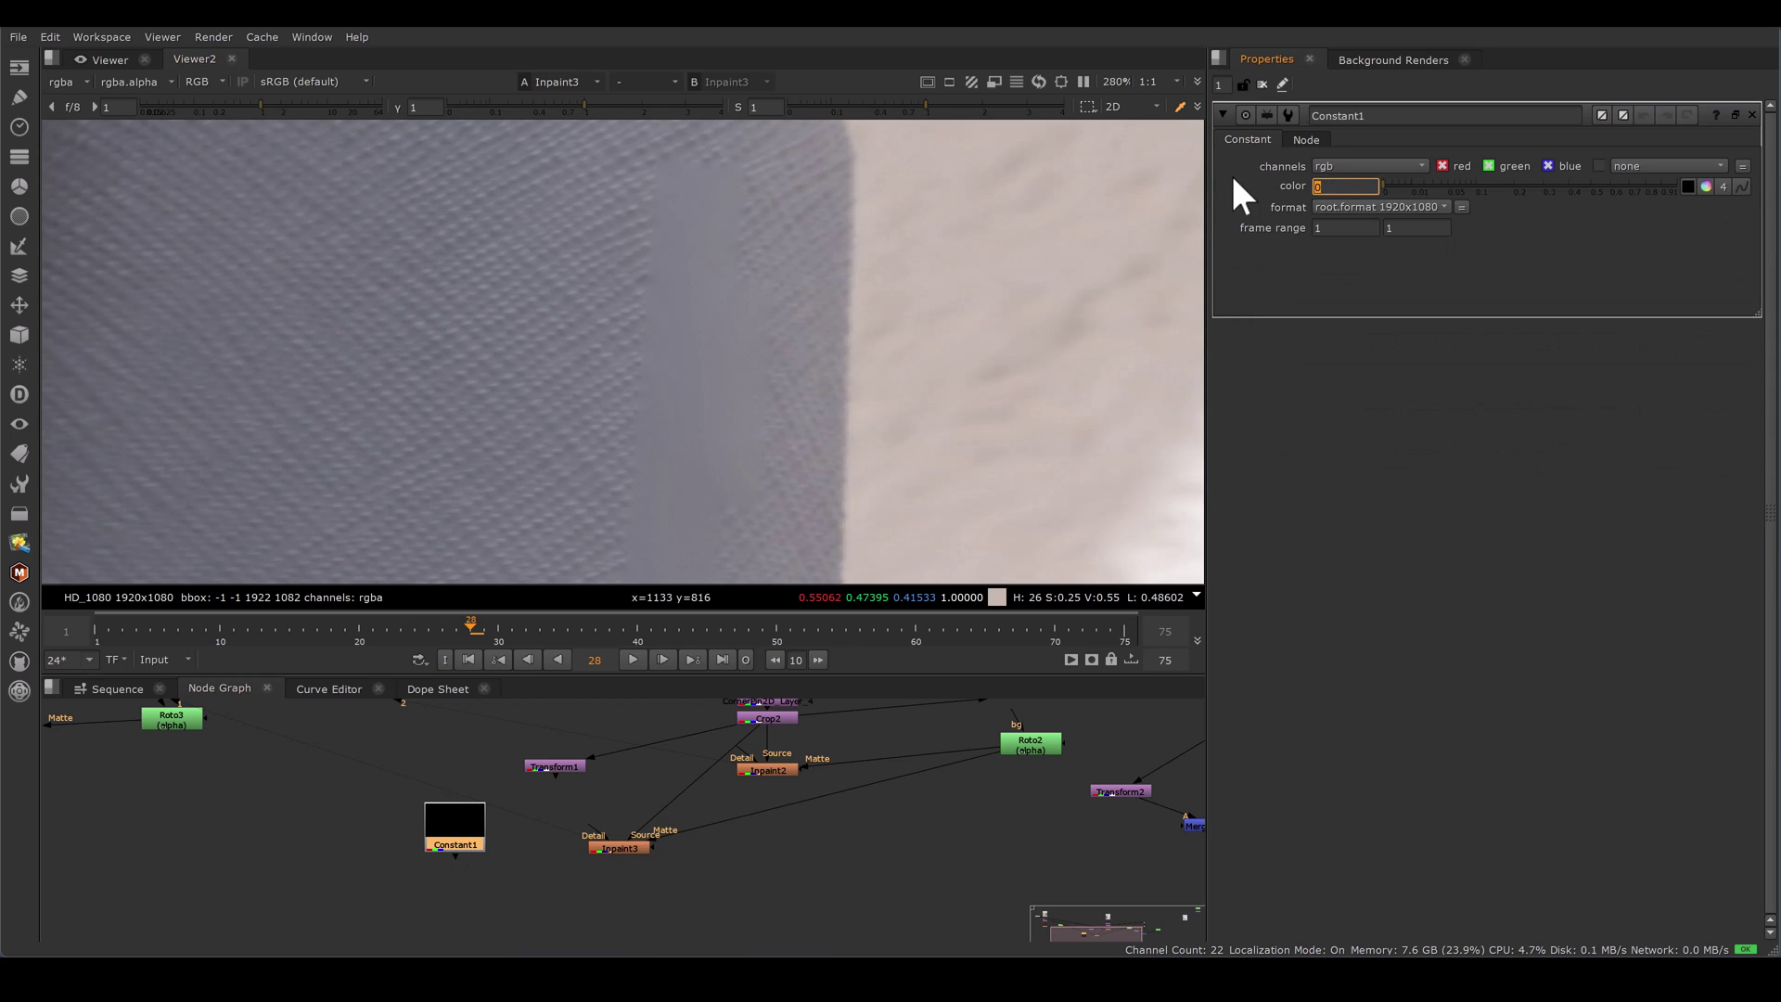
pyautogui.write('.18')
pyautogui.press('Return')
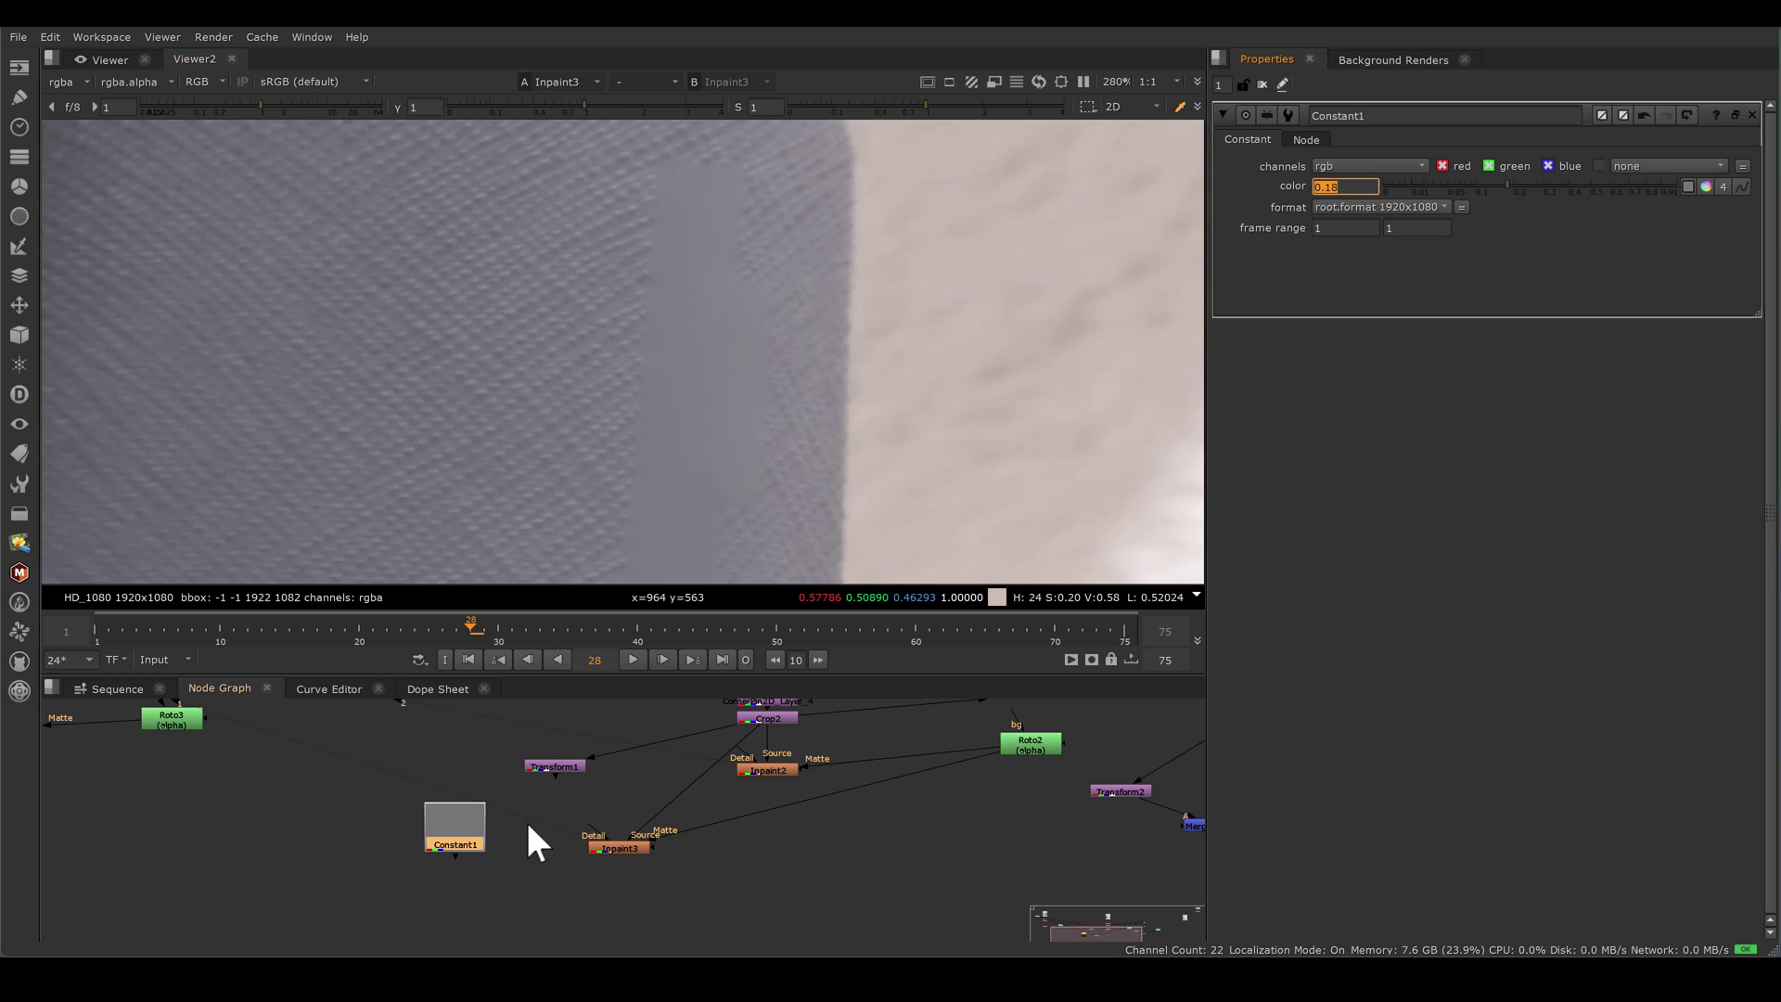
pyautogui.moveTo(452, 821); pyautogui.dragTo(452, 811)
pyautogui.press('1')
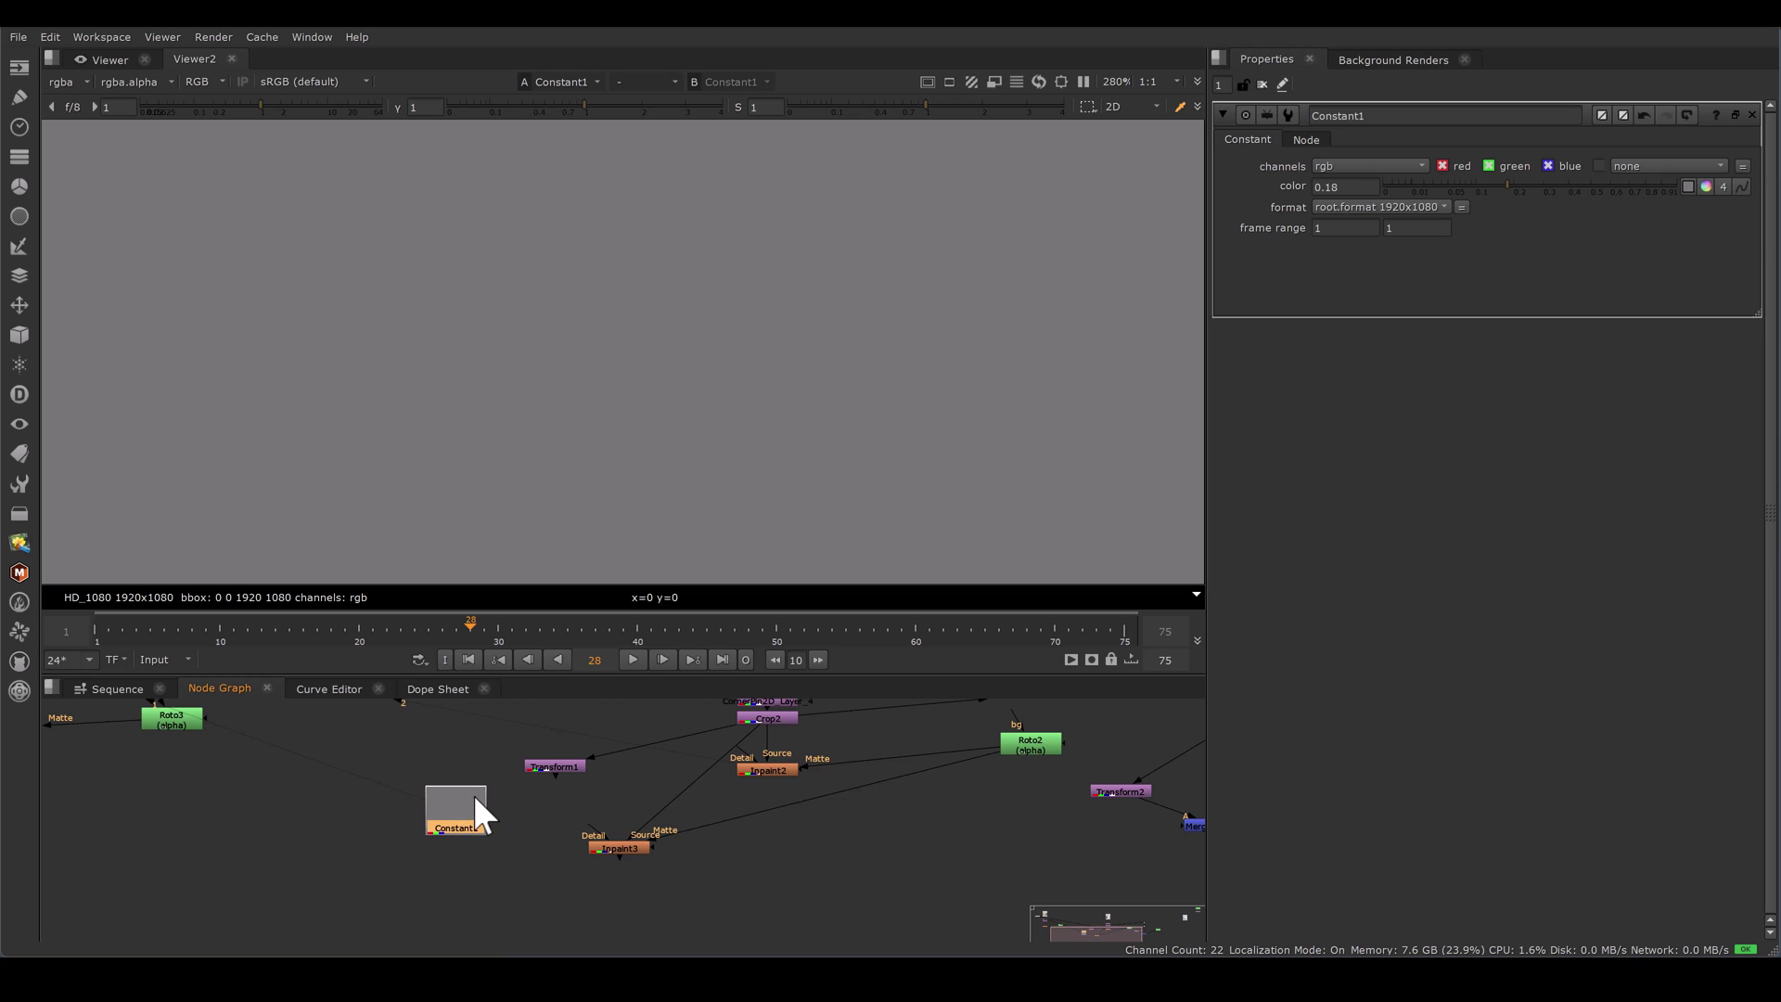
# Add a Grain node below Constant1 and connect it to Inpaint3's Detail input.
pyautogui.press('Tab')
pyautogui.write('gra')
pyautogui.click(403, 815)
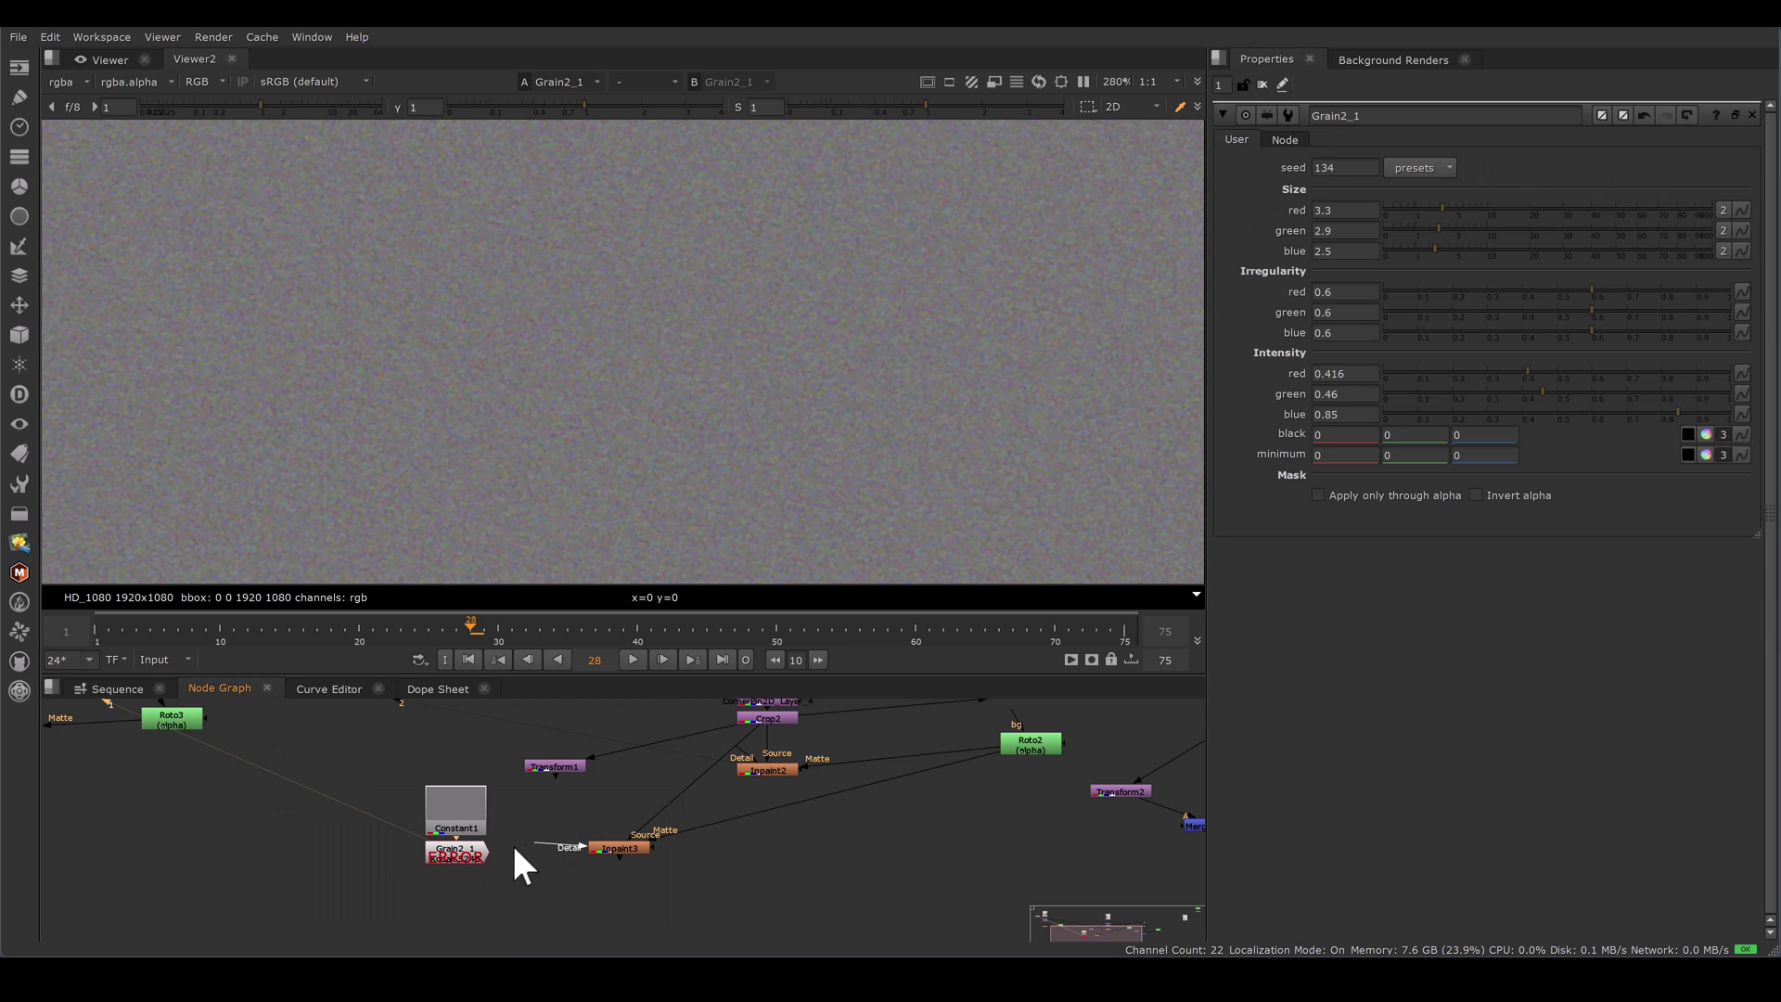
pyautogui.moveTo(515, 847); pyautogui.dragTo(468, 854)
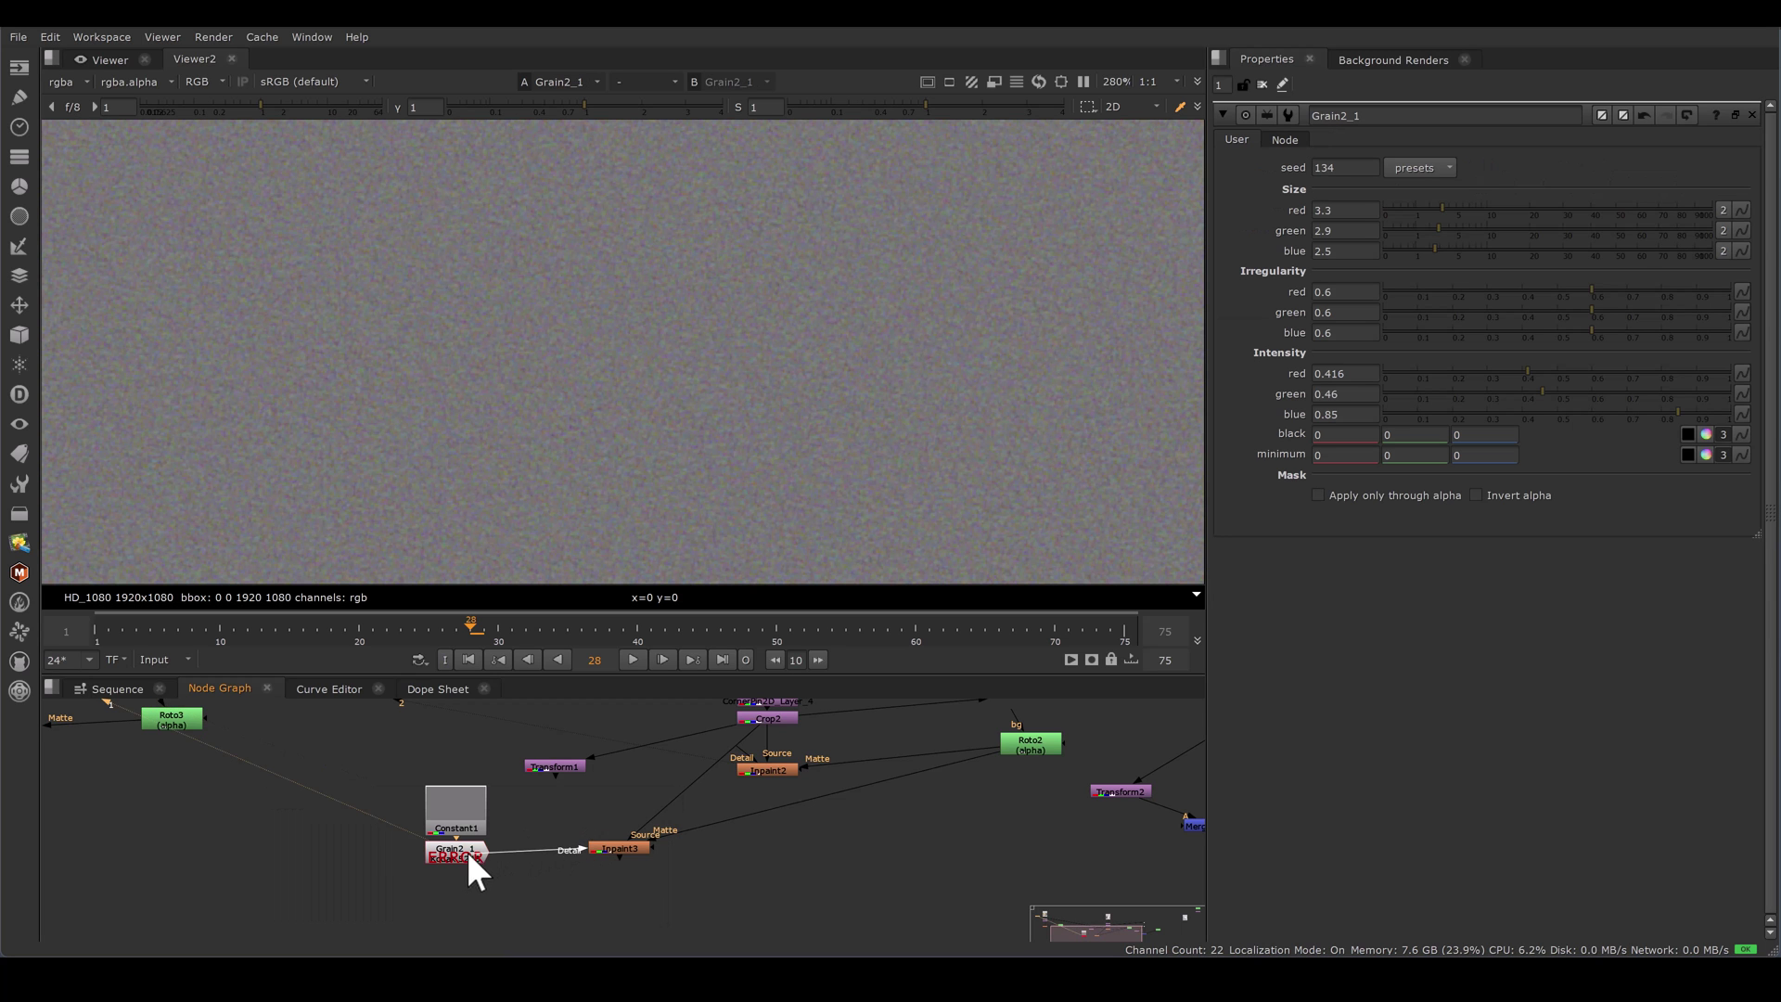
# Examine the grain inside Inpaint3's filled area and compare it with Inpaint2's result.
pyautogui.click(620, 850)
pyautogui.press('1')
pyautogui.scroll(4, 355, 371)
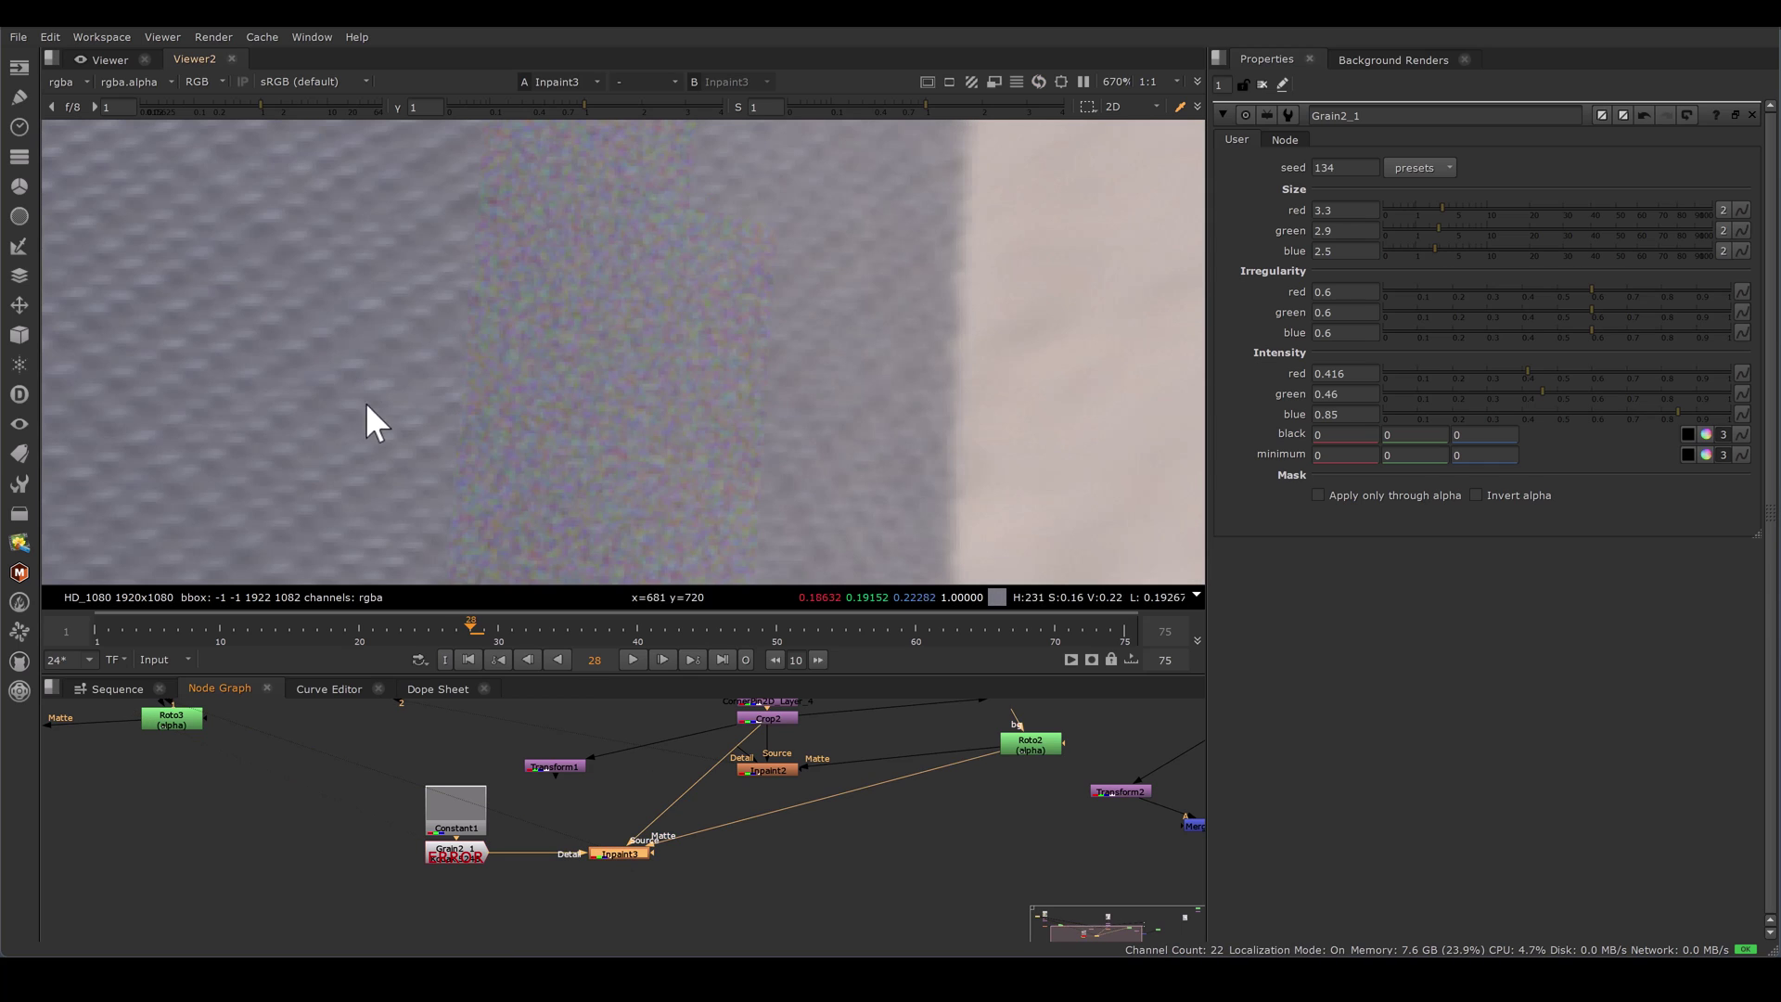
pyautogui.scroll(-5, 631, 408)
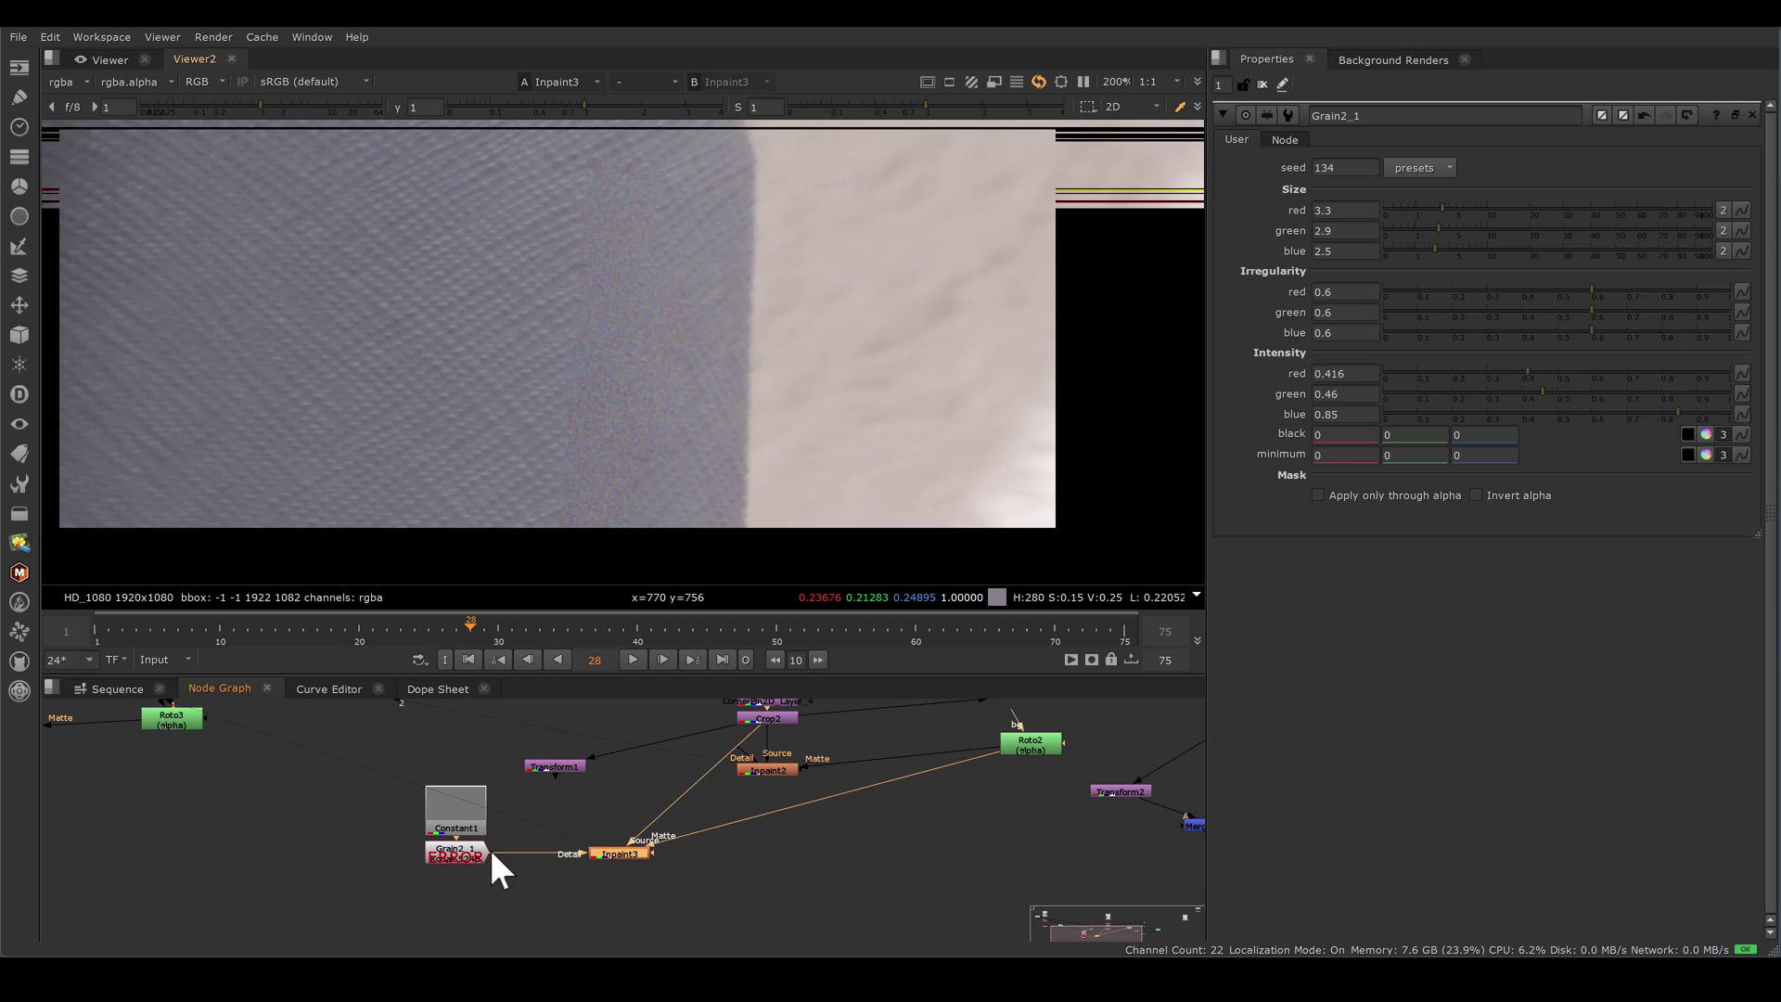
pyautogui.press('h')
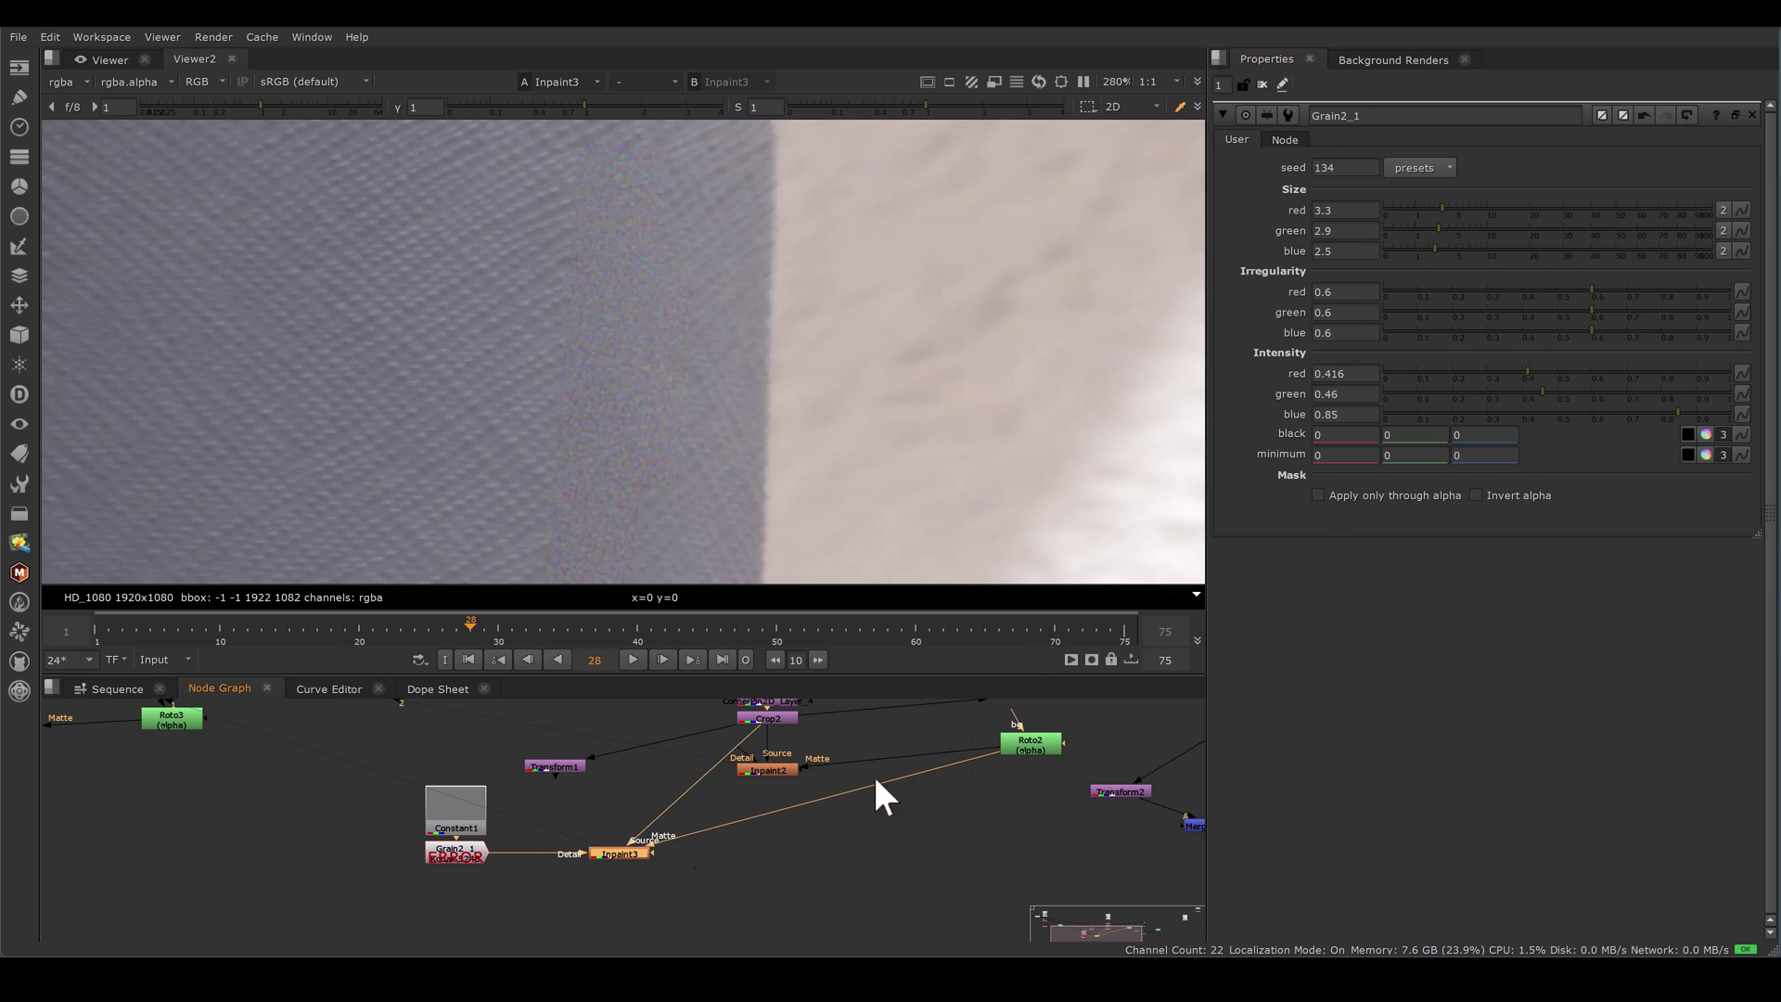
pyautogui.doubleClick(621, 853)
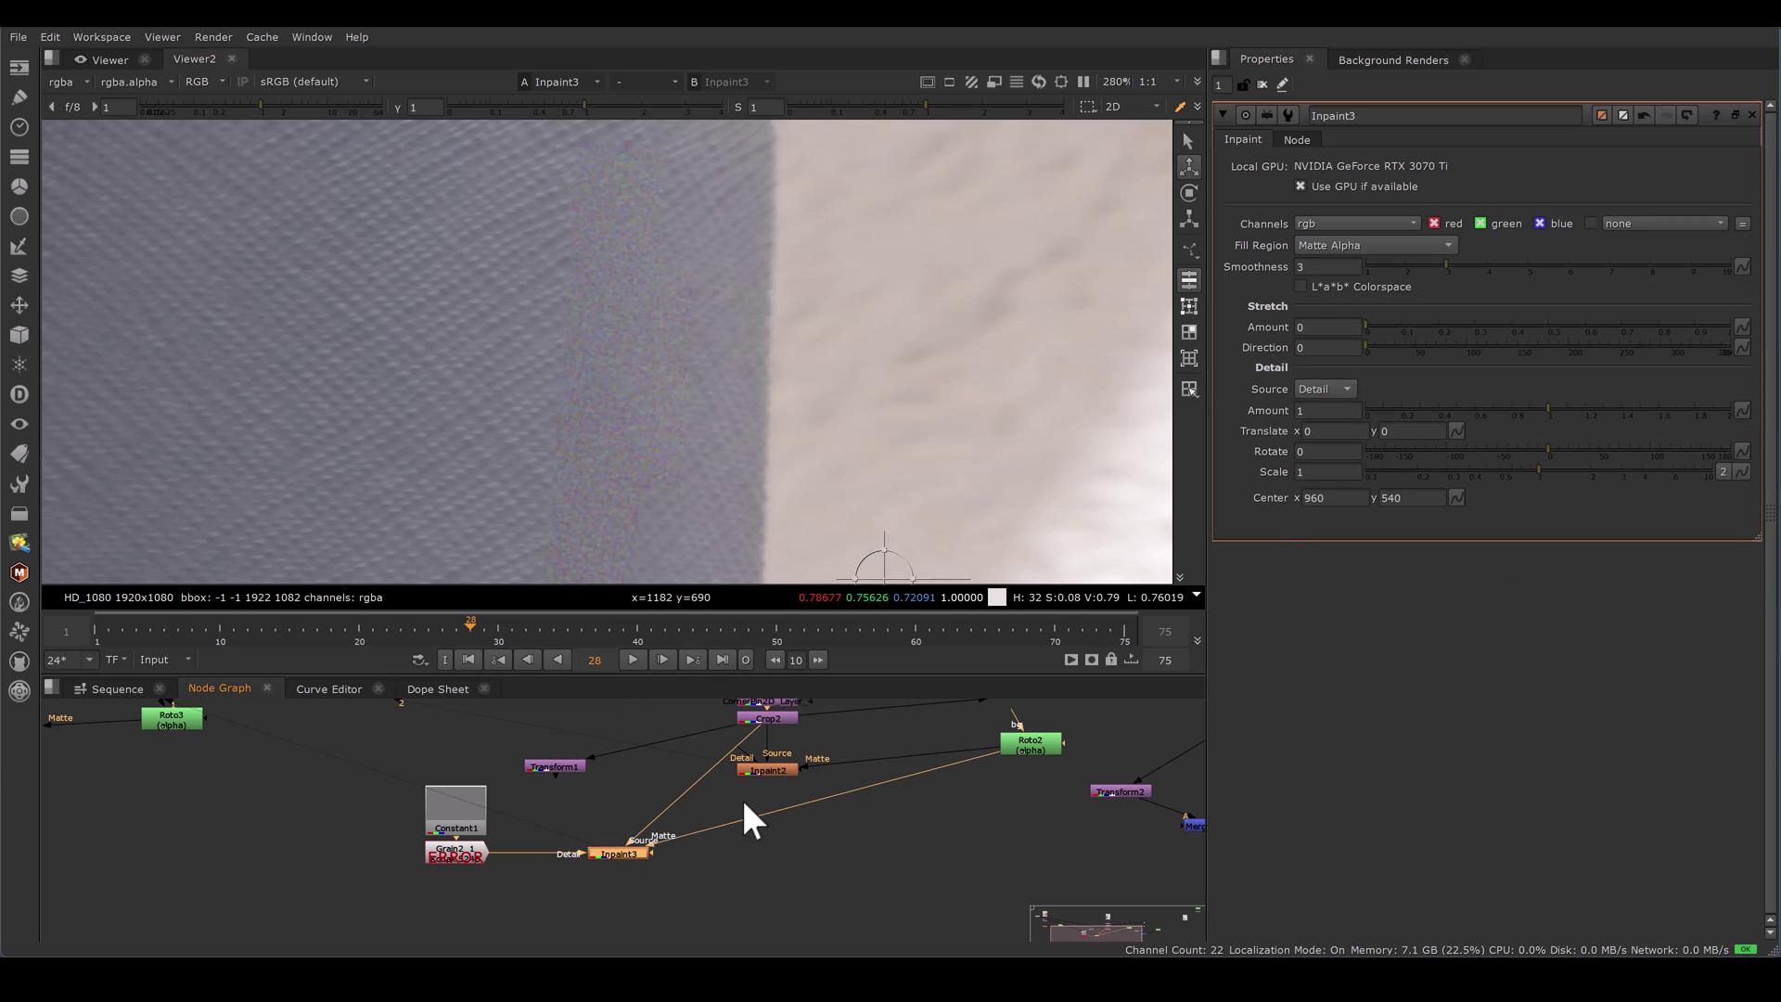
pyautogui.click(767, 770)
pyautogui.press('1')
pyautogui.scroll(-5, 649, 798)
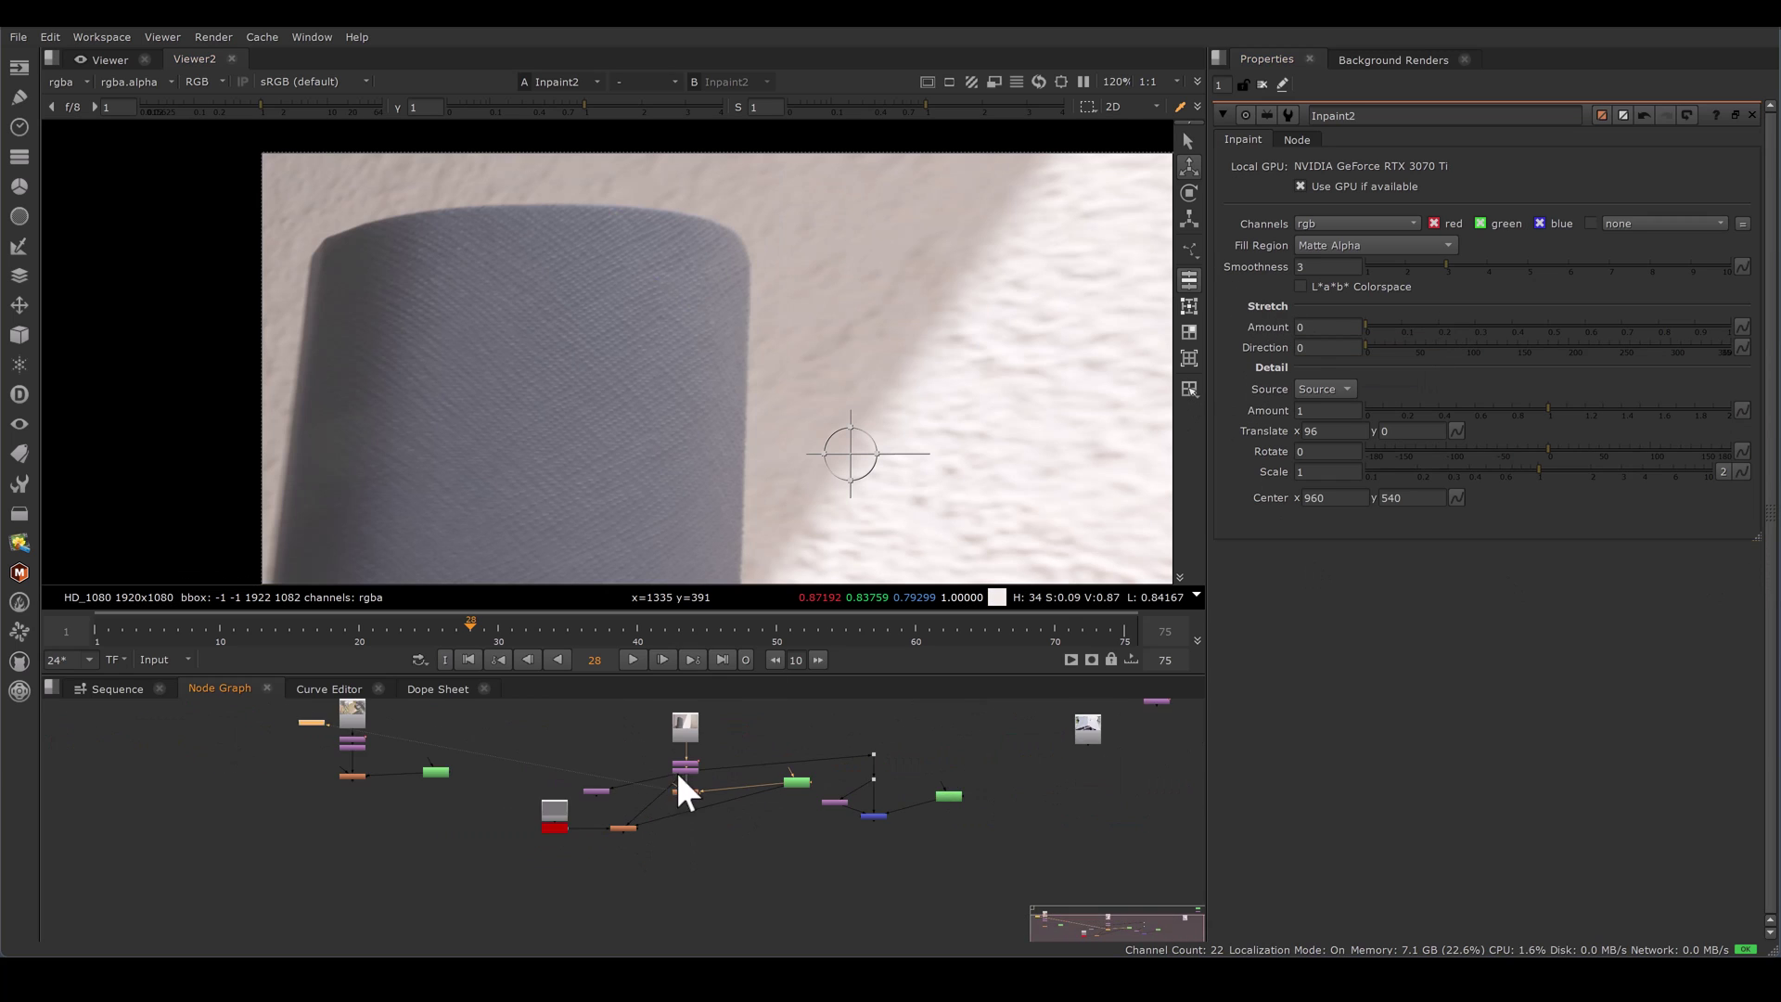
# Show the Read5 roof clip in the viewer and inspect the small vent near the roof edge.
pyautogui.moveTo(562, 774); pyautogui.dragTo(59, 785, button='middle')
pyautogui.scroll(5, 566, 777)
pyautogui.moveTo(619, 702); pyautogui.dragTo(624, 761, button='middle')
pyautogui.scroll(3, 624, 762)
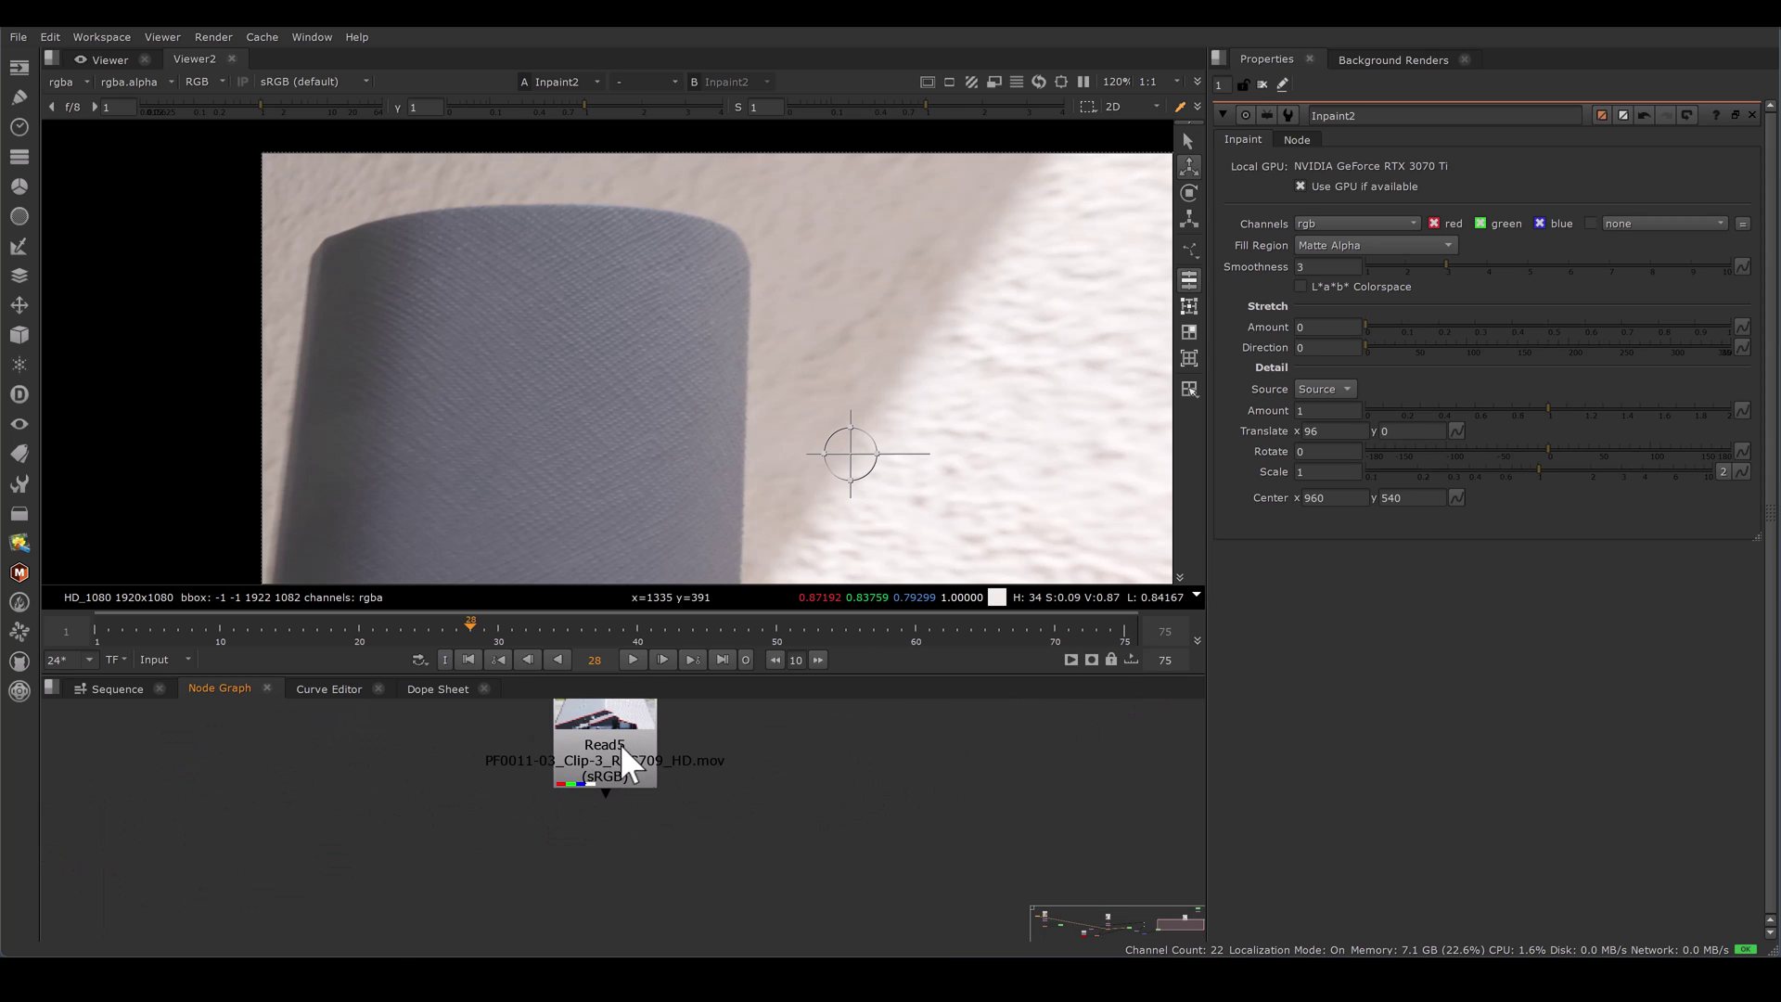
pyautogui.moveTo(624, 749); pyautogui.dragTo(667, 777)
pyautogui.press('1')
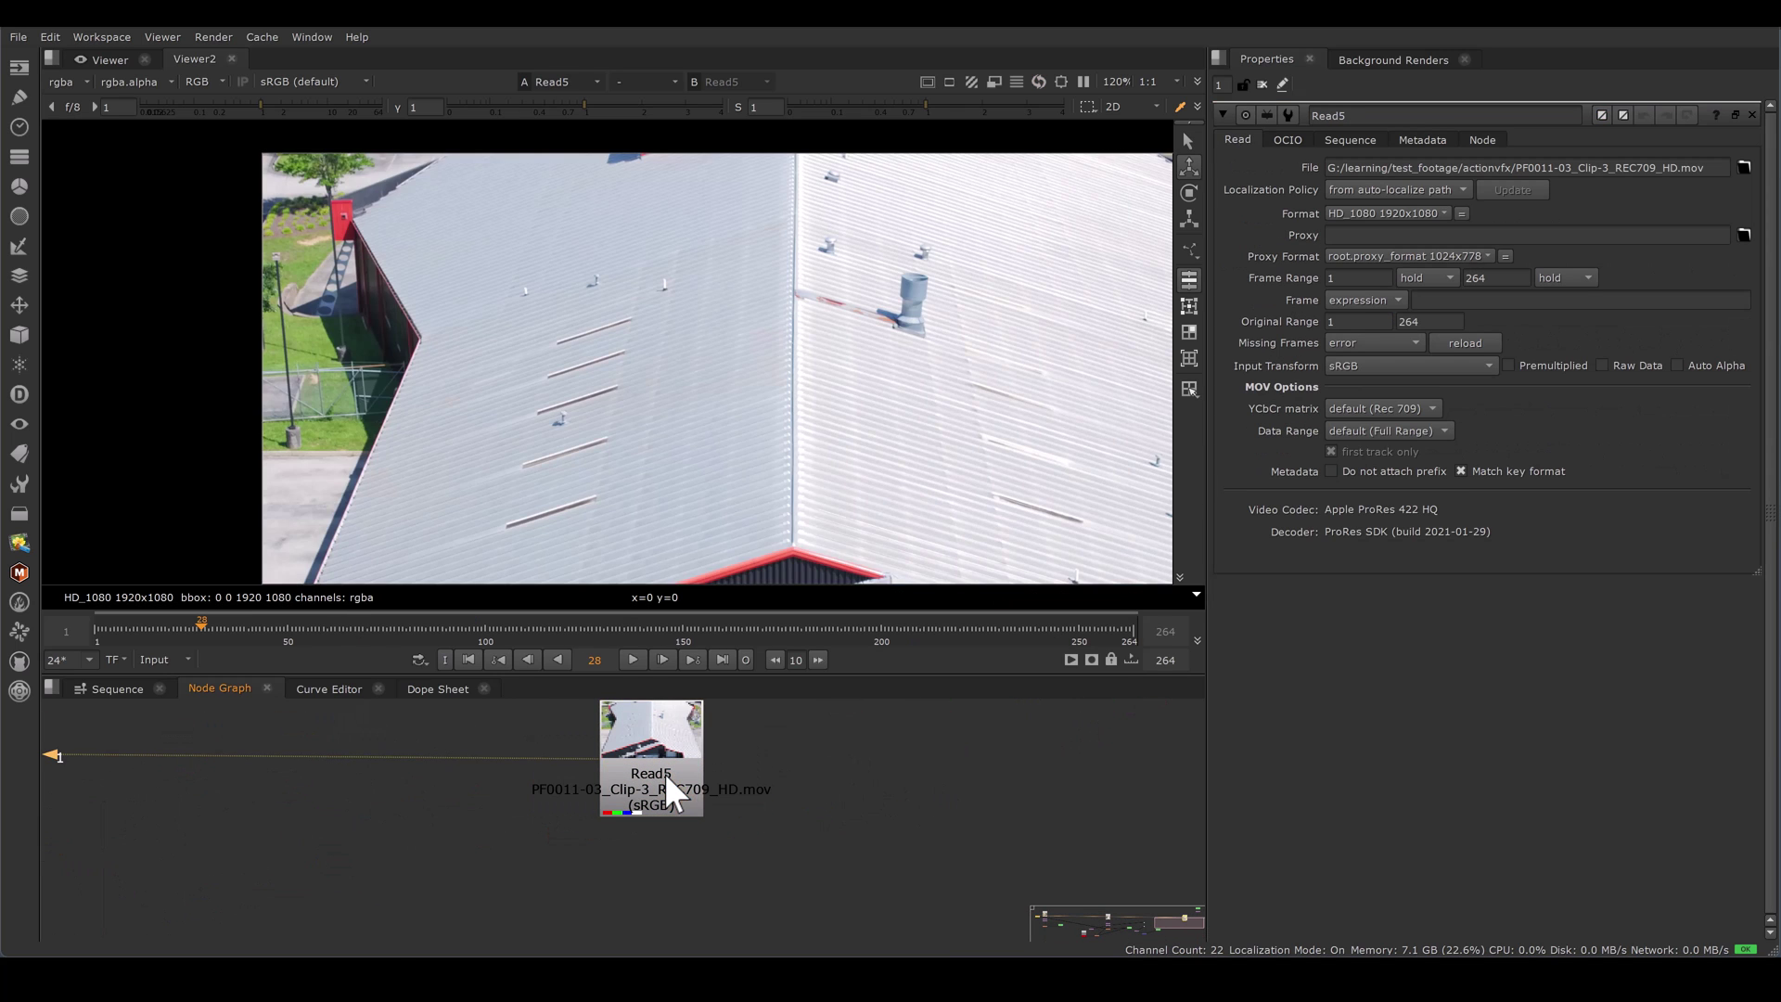
pyautogui.scroll(-3, 684, 437)
pyautogui.scroll(8, 589, 388)
pyautogui.scroll(2, 590, 388)
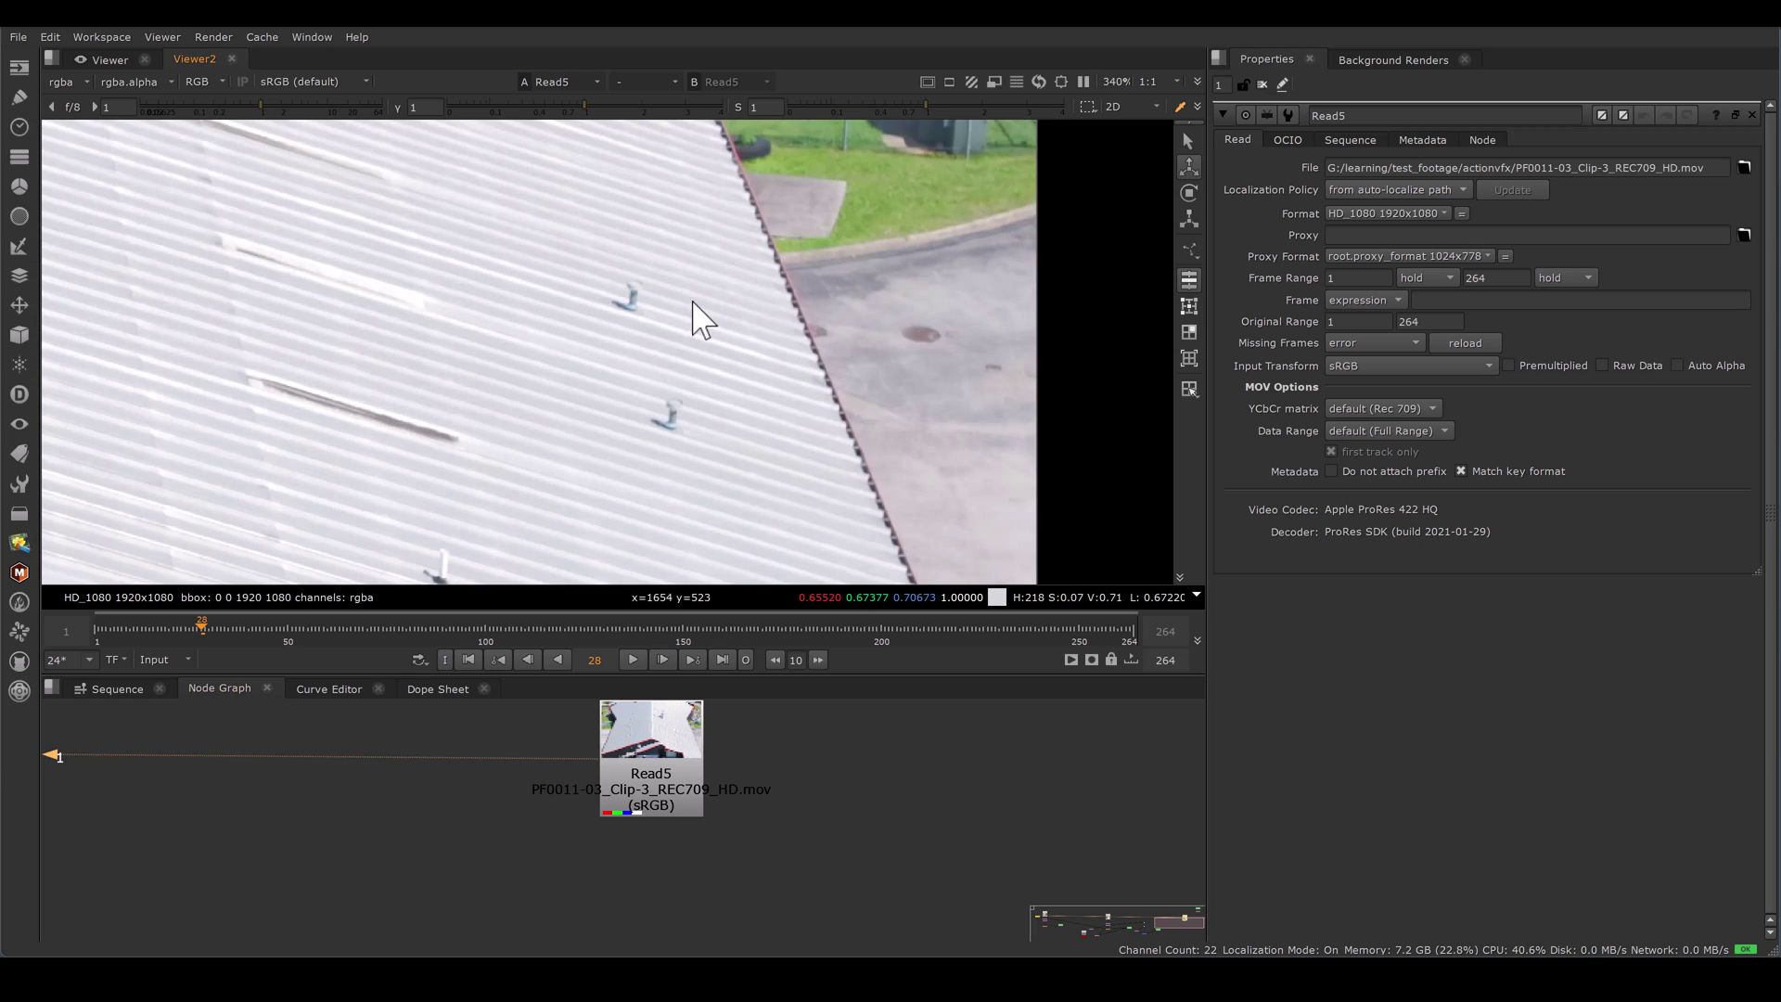
pyautogui.scroll(2, 695, 318)
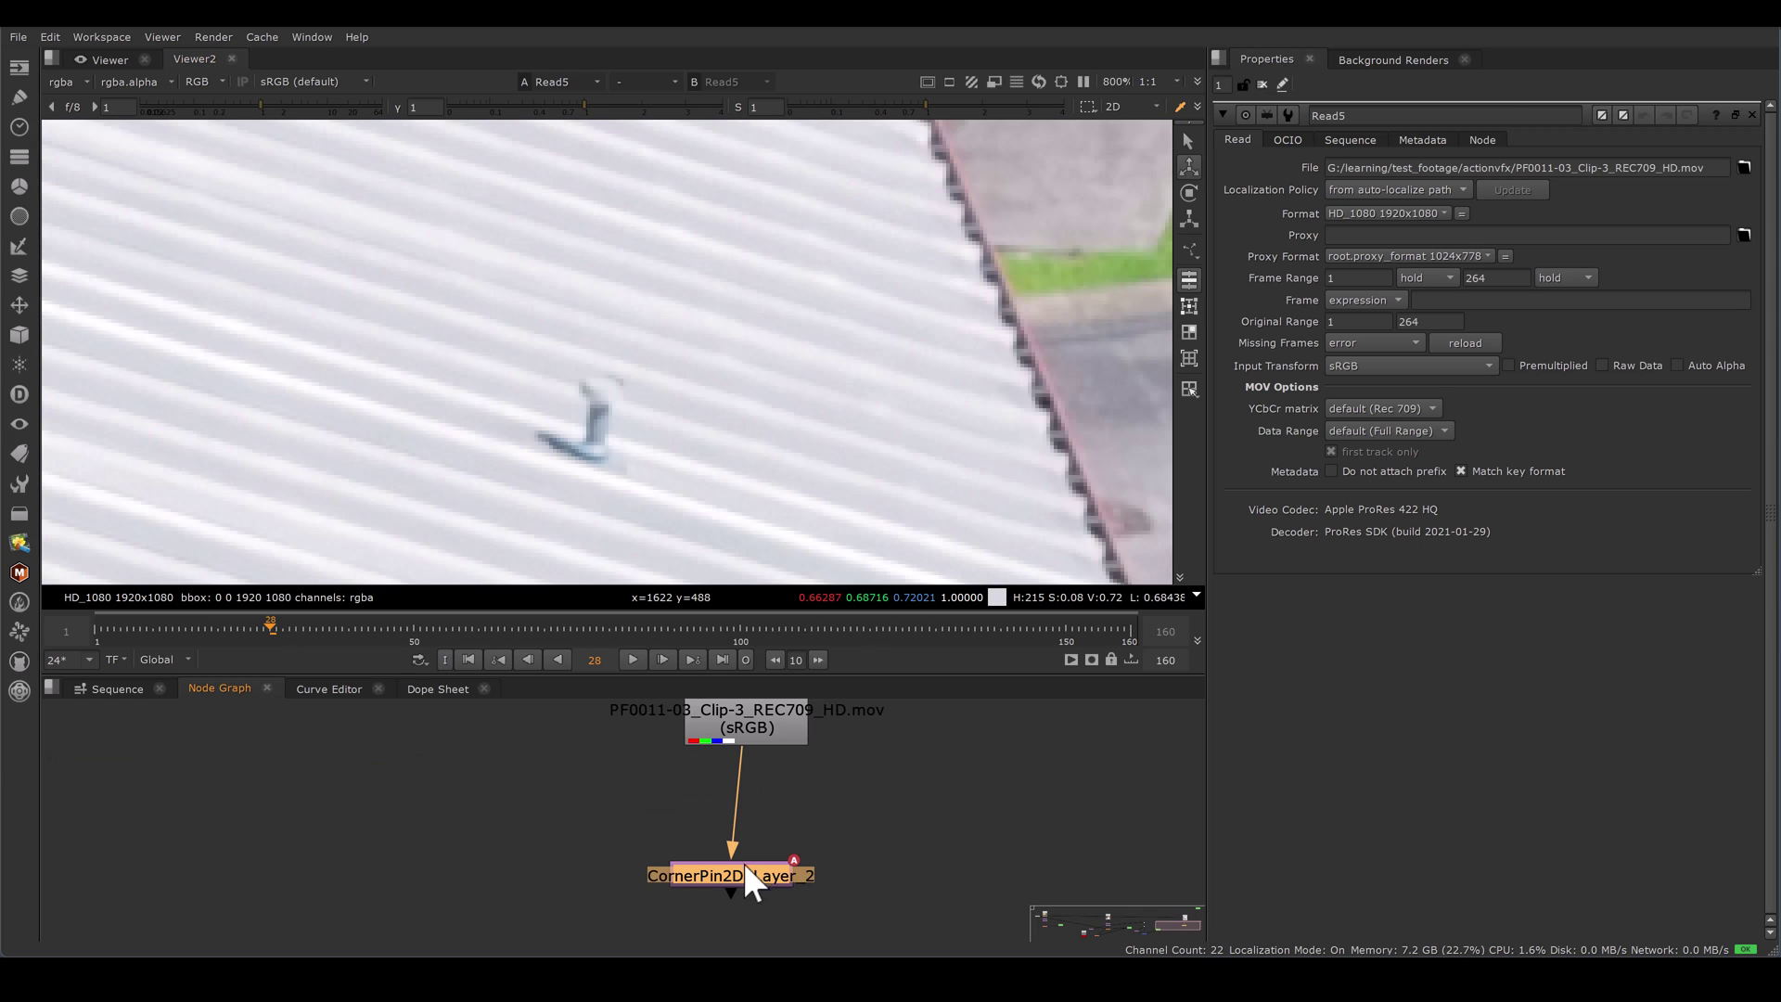
# Enable invert on CornerPin2D_Layer_2 and add a Crop node directly below it.
pyautogui.doubleClick(744, 876)
pyautogui.press('1')
pyautogui.click(1309, 289)
pyautogui.scroll(-4, 835, 818)
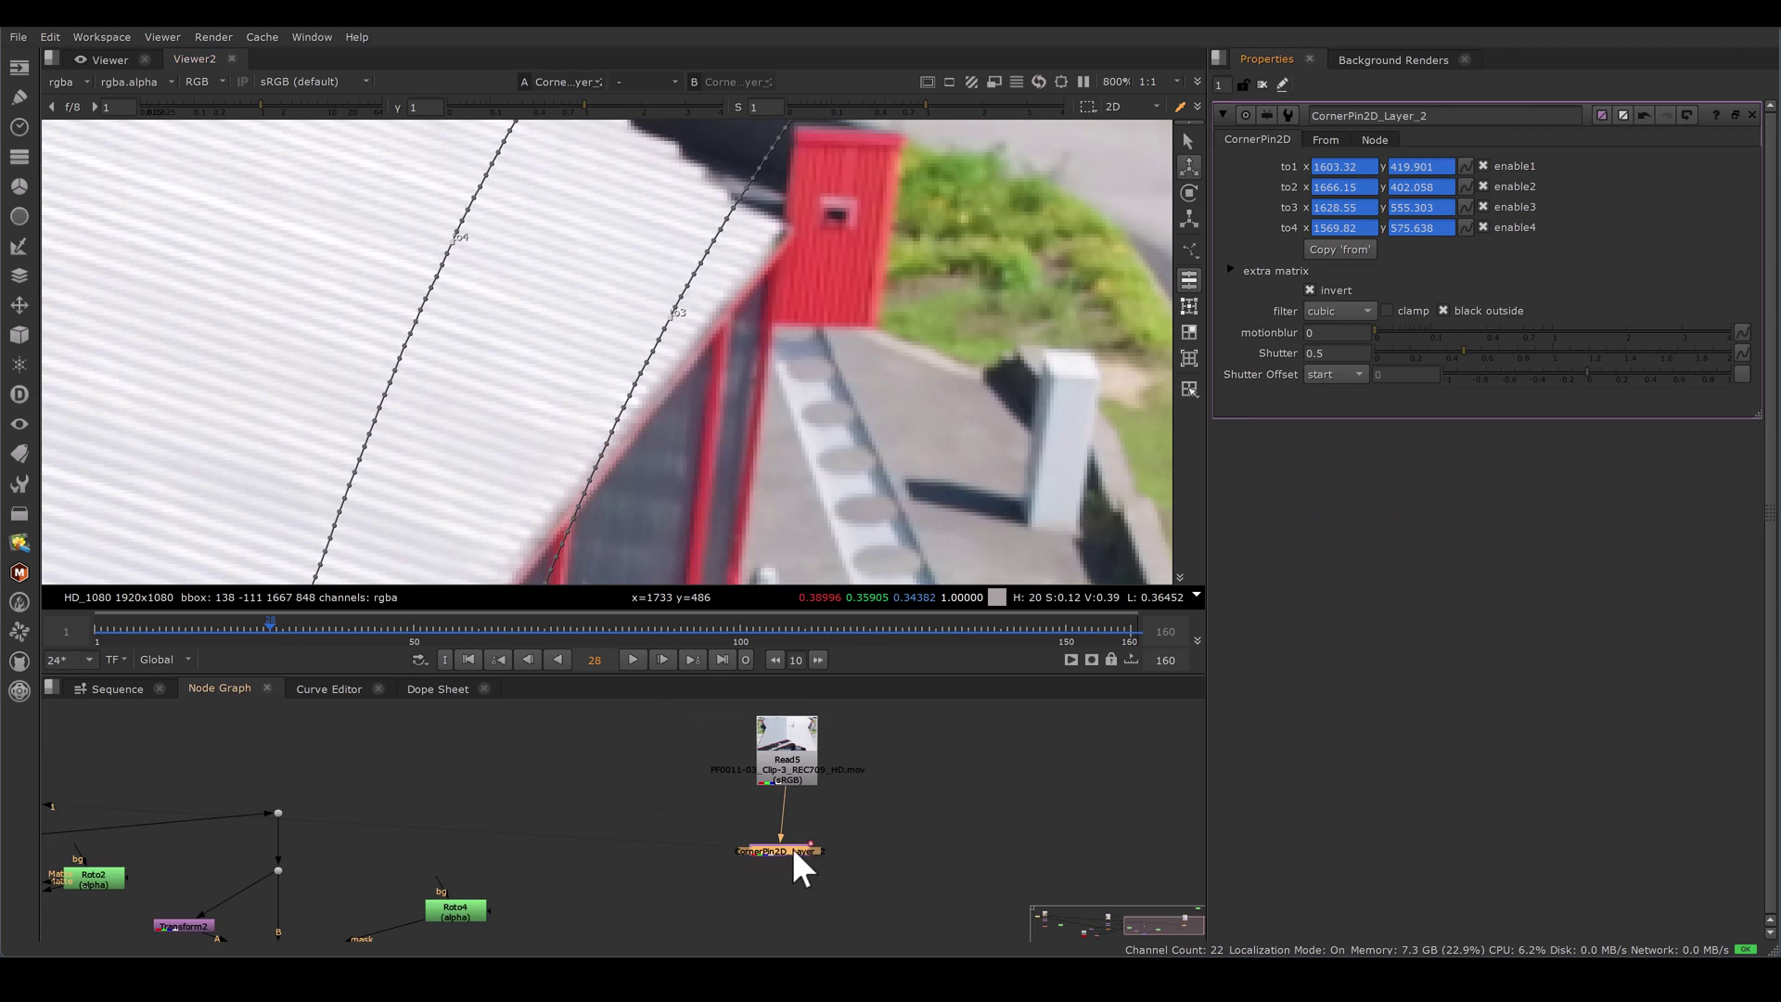
pyautogui.moveTo(792, 848); pyautogui.dragTo(805, 822)
pyautogui.hotkey('shift', 'c')
pyautogui.scroll(-3, 876, 809)
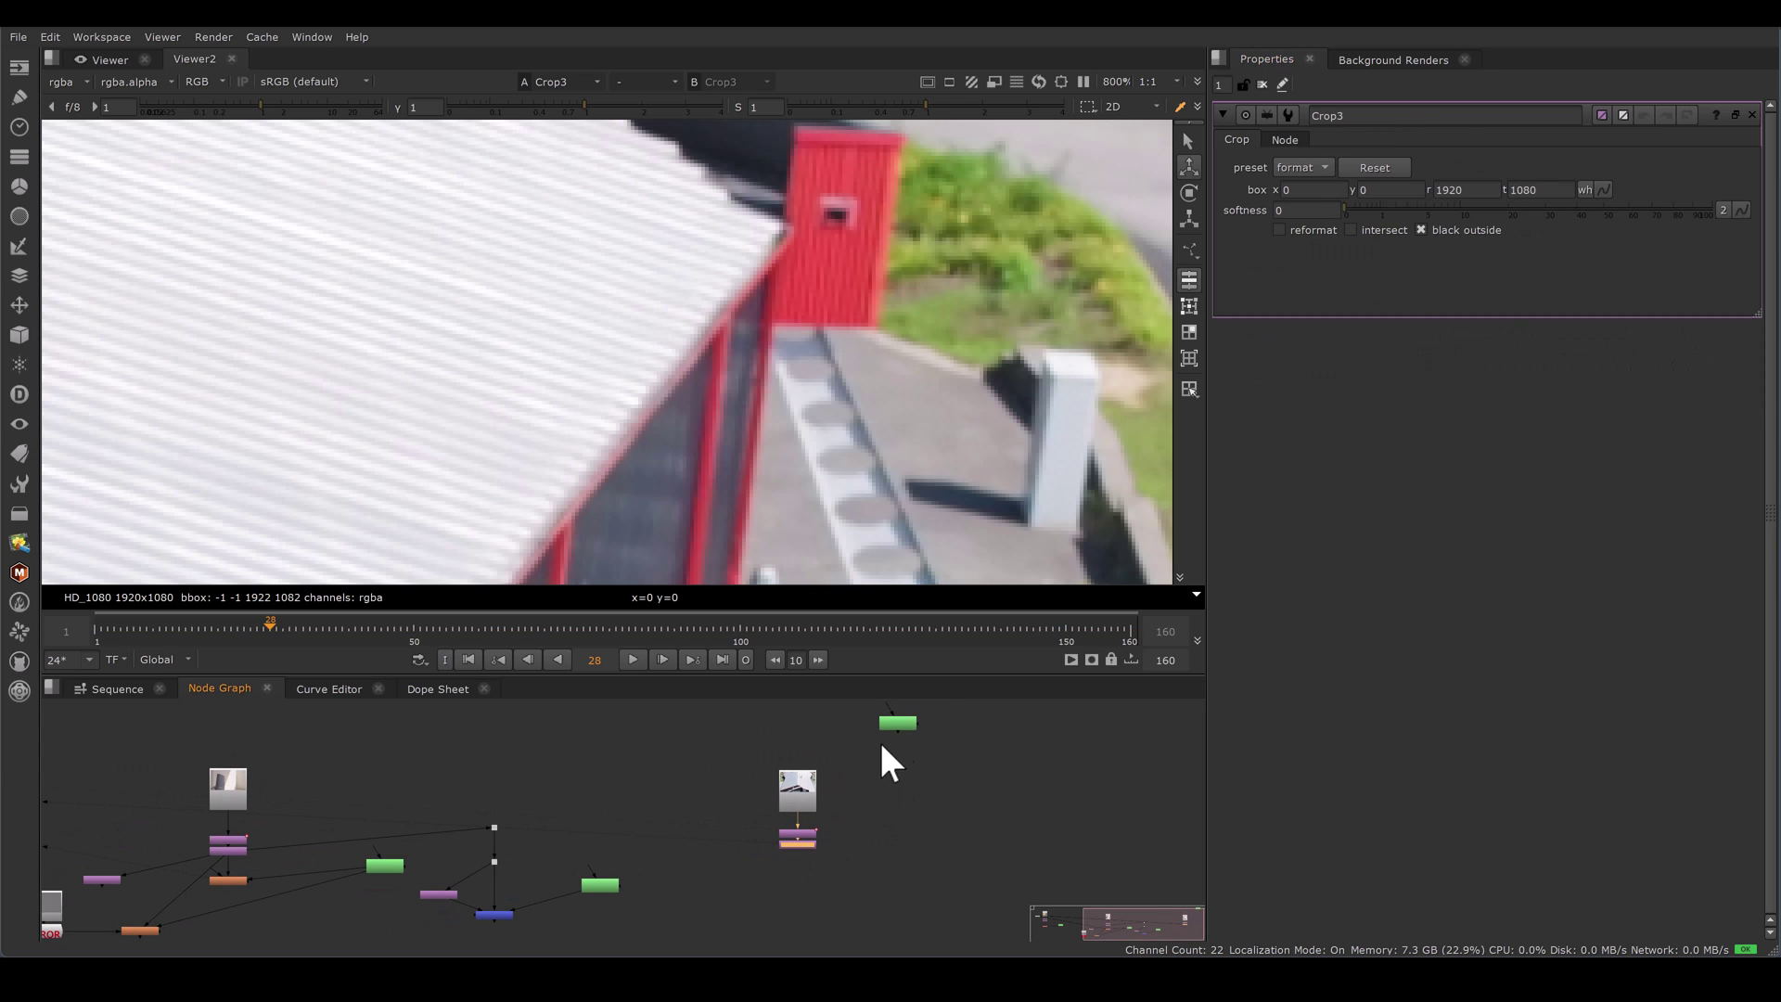
# Add an Inpaint node below Crop3 with Roto1 as its Matte, set Fill Region to Matte Alpha, and view it.
pyautogui.scroll(4, 821, 842)
pyautogui.scroll(-4, 797, 465)
pyautogui.scroll(6, 798, 465)
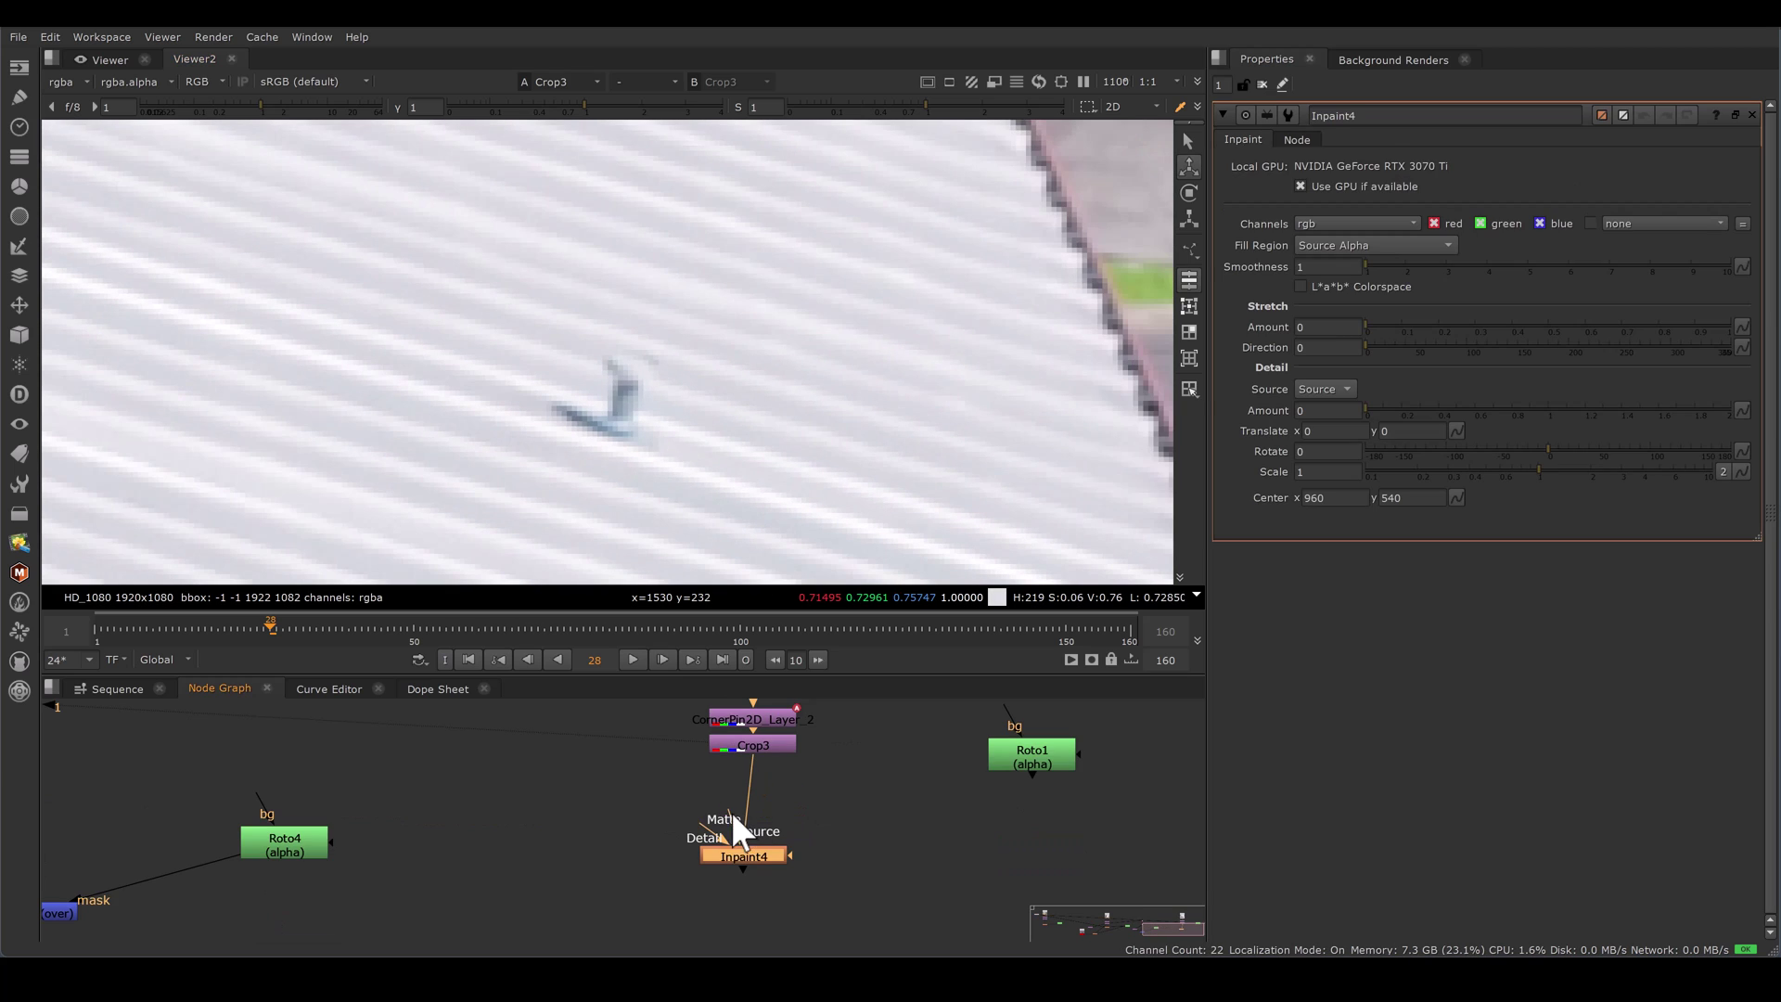
pyautogui.moveTo(731, 811); pyautogui.dragTo(974, 789)
pyautogui.moveTo(752, 876); pyautogui.dragTo(761, 883)
pyautogui.click(1391, 245)
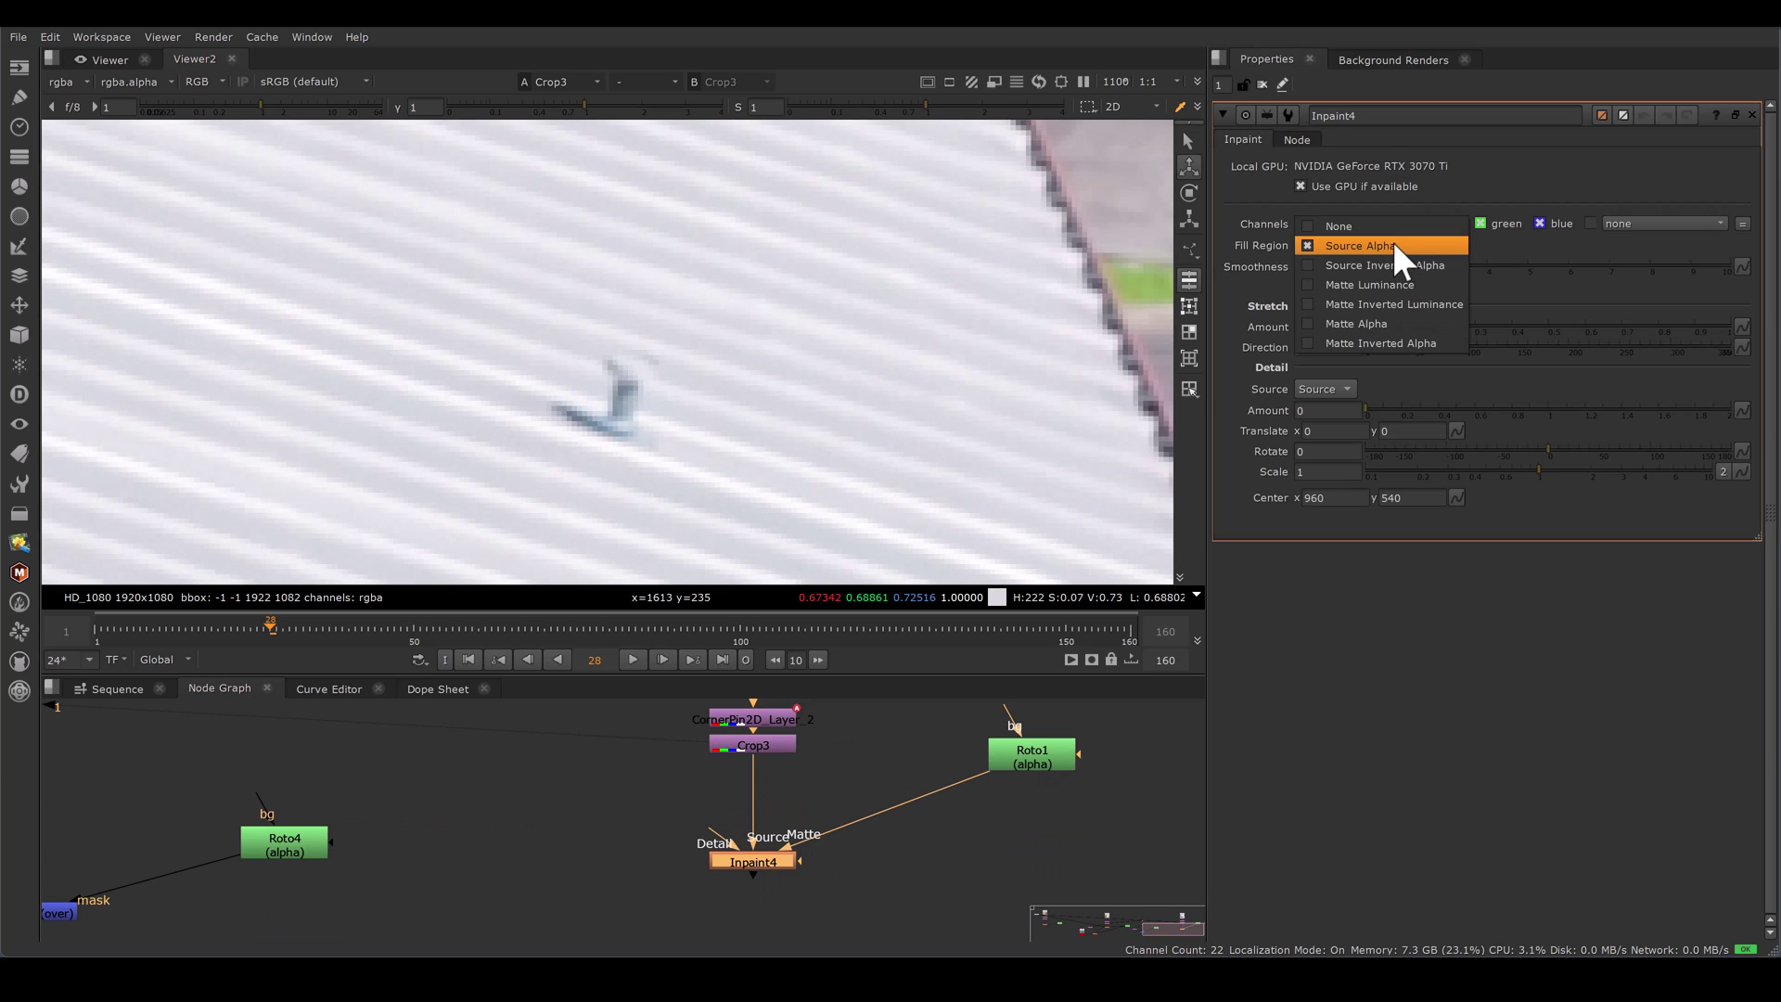
pyautogui.click(1379, 323)
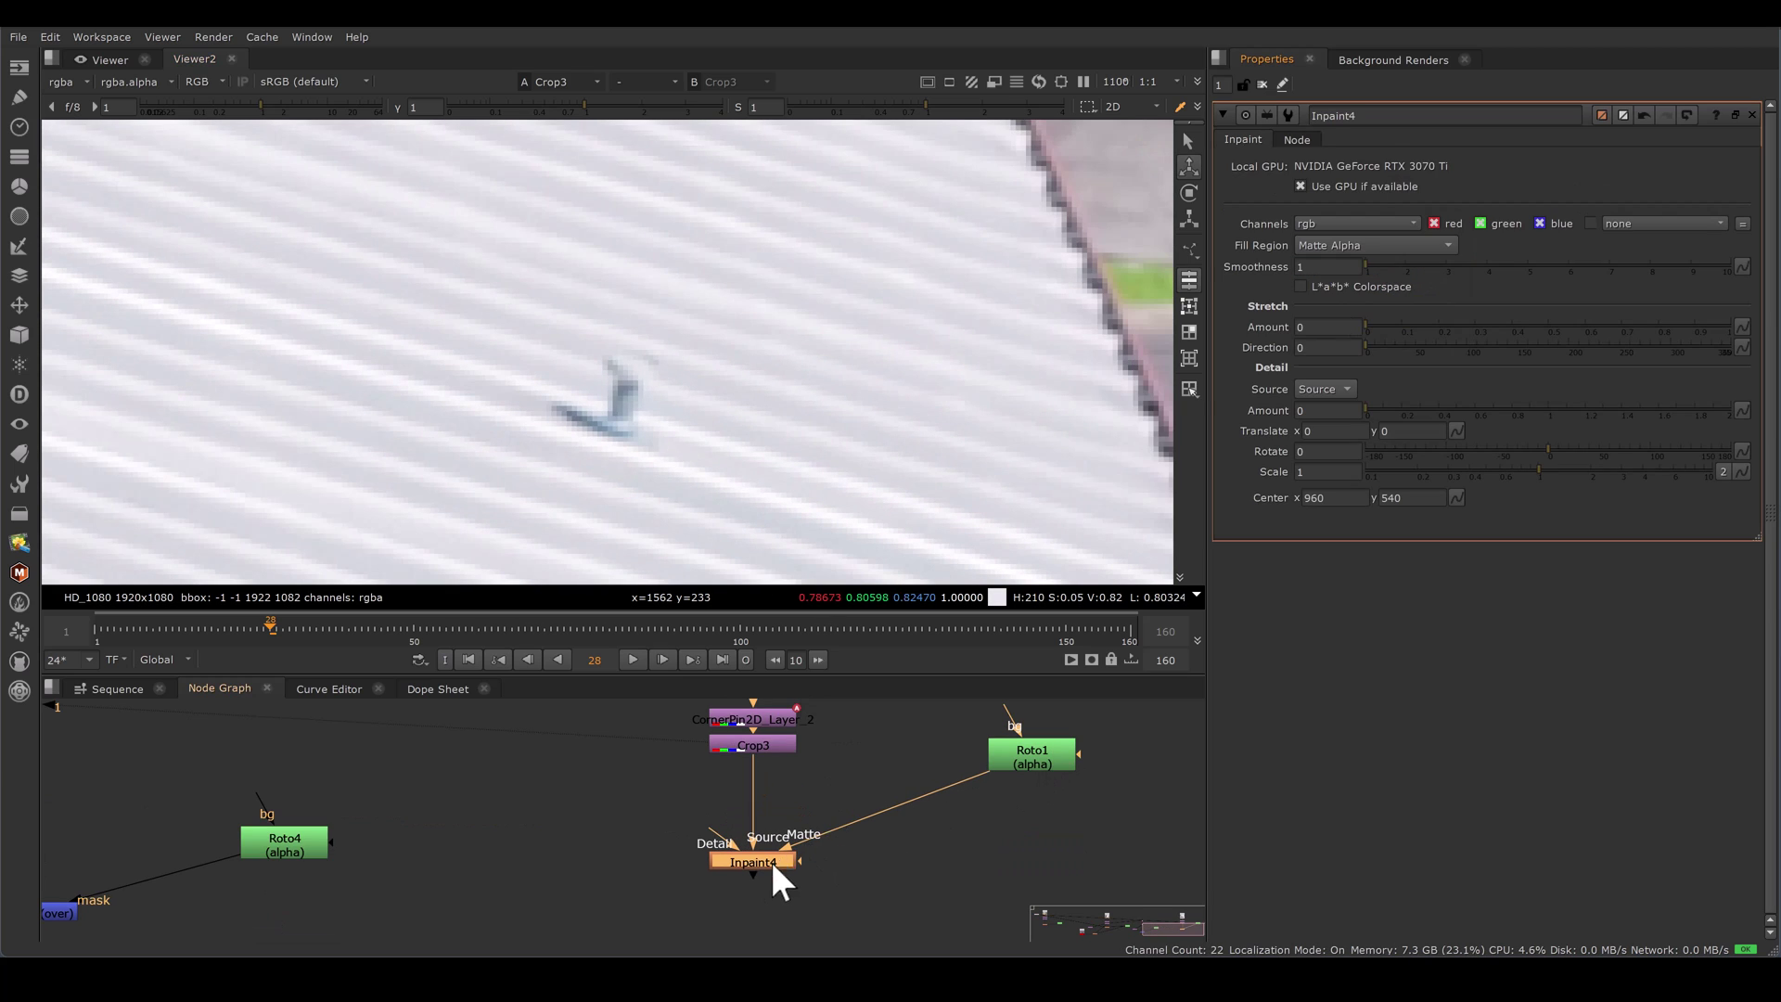
pyautogui.press('1')
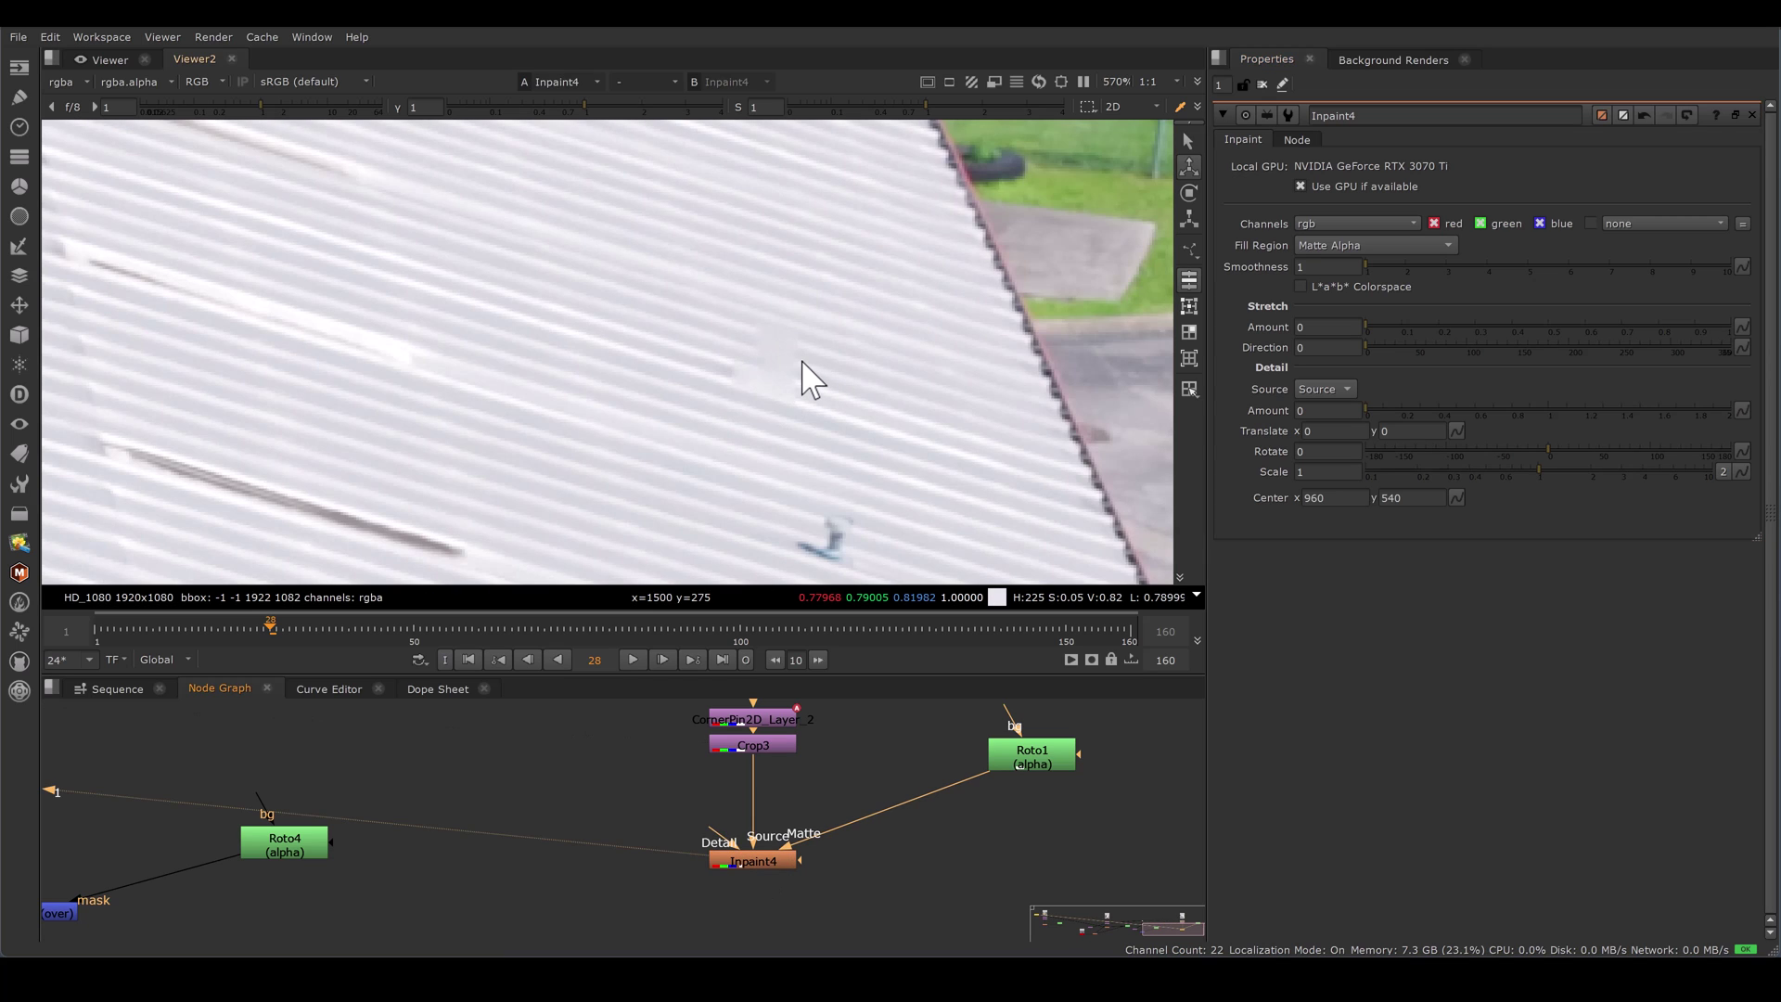
# Set Inpaint4's Stretch Amount to 1 and Direction to 163 so the fill follows the roof ridges.
pyautogui.scroll(3, 809, 378)
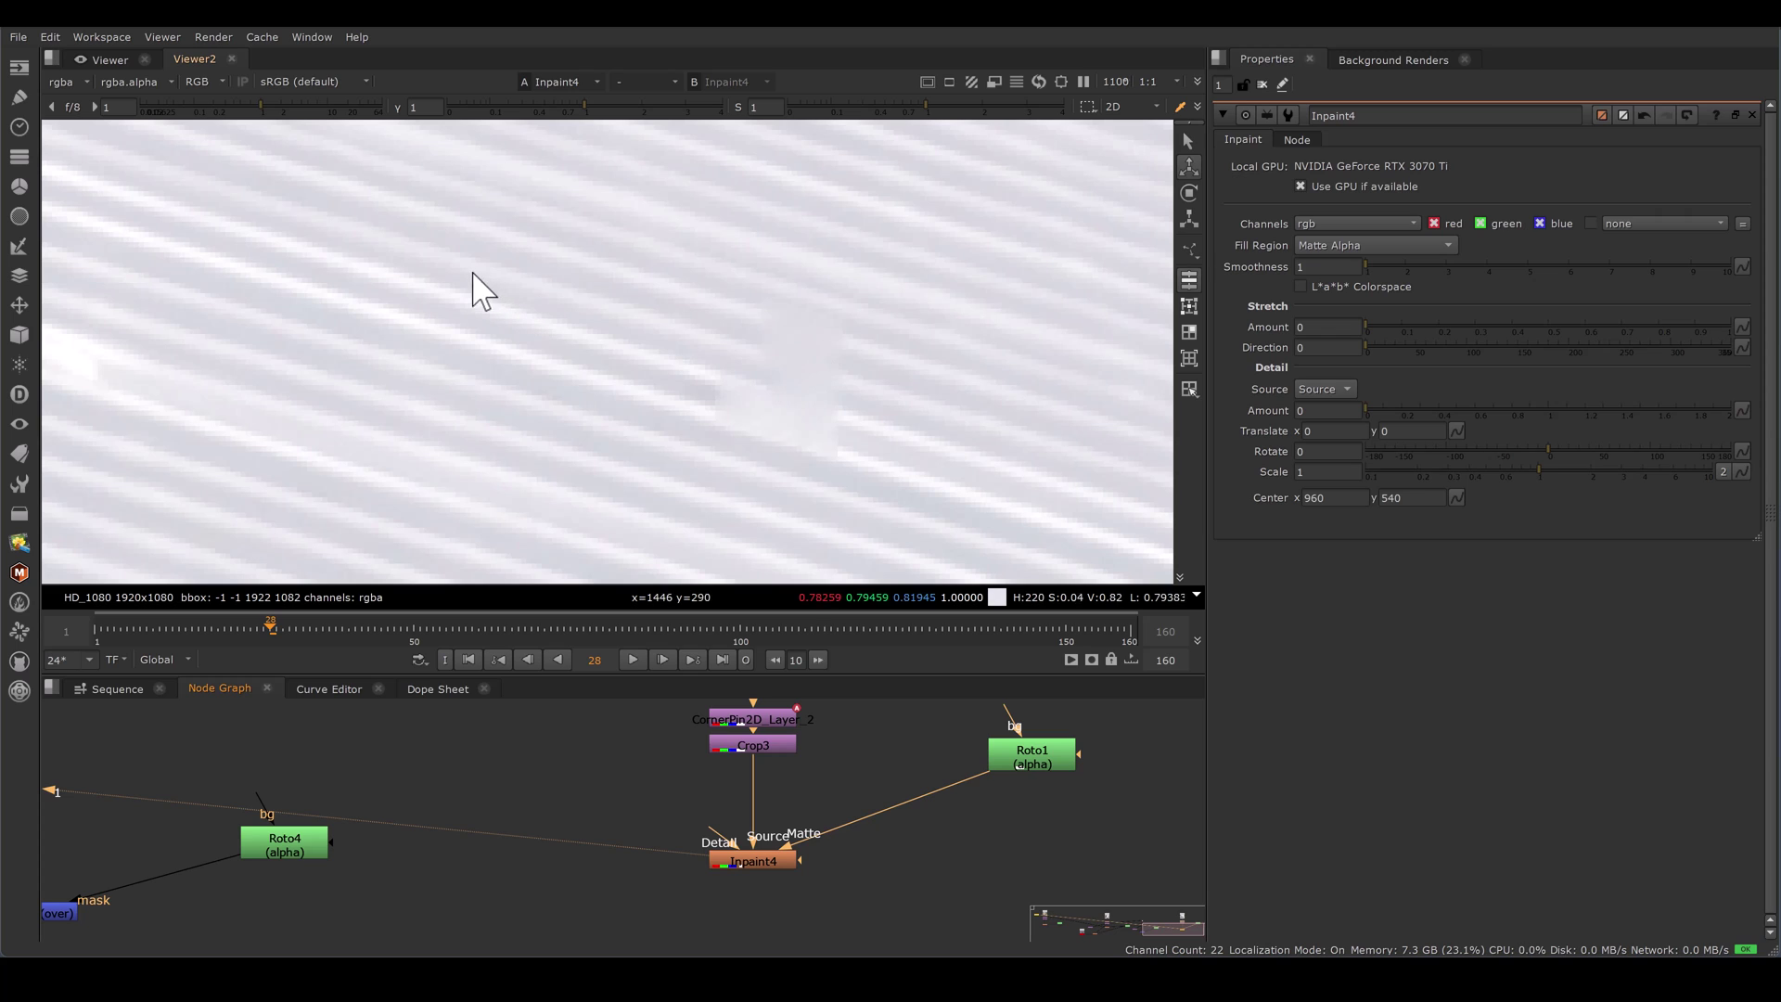
pyautogui.keyDown('ctrl'); pyautogui.keyDown('shift'); pyautogui.moveTo(850, 399); pyautogui.dragTo(971, 463); pyautogui.keyUp('shift'); pyautogui.keyUp('ctrl')
pyautogui.moveTo(1367, 327); pyautogui.dragTo(1777, 357)
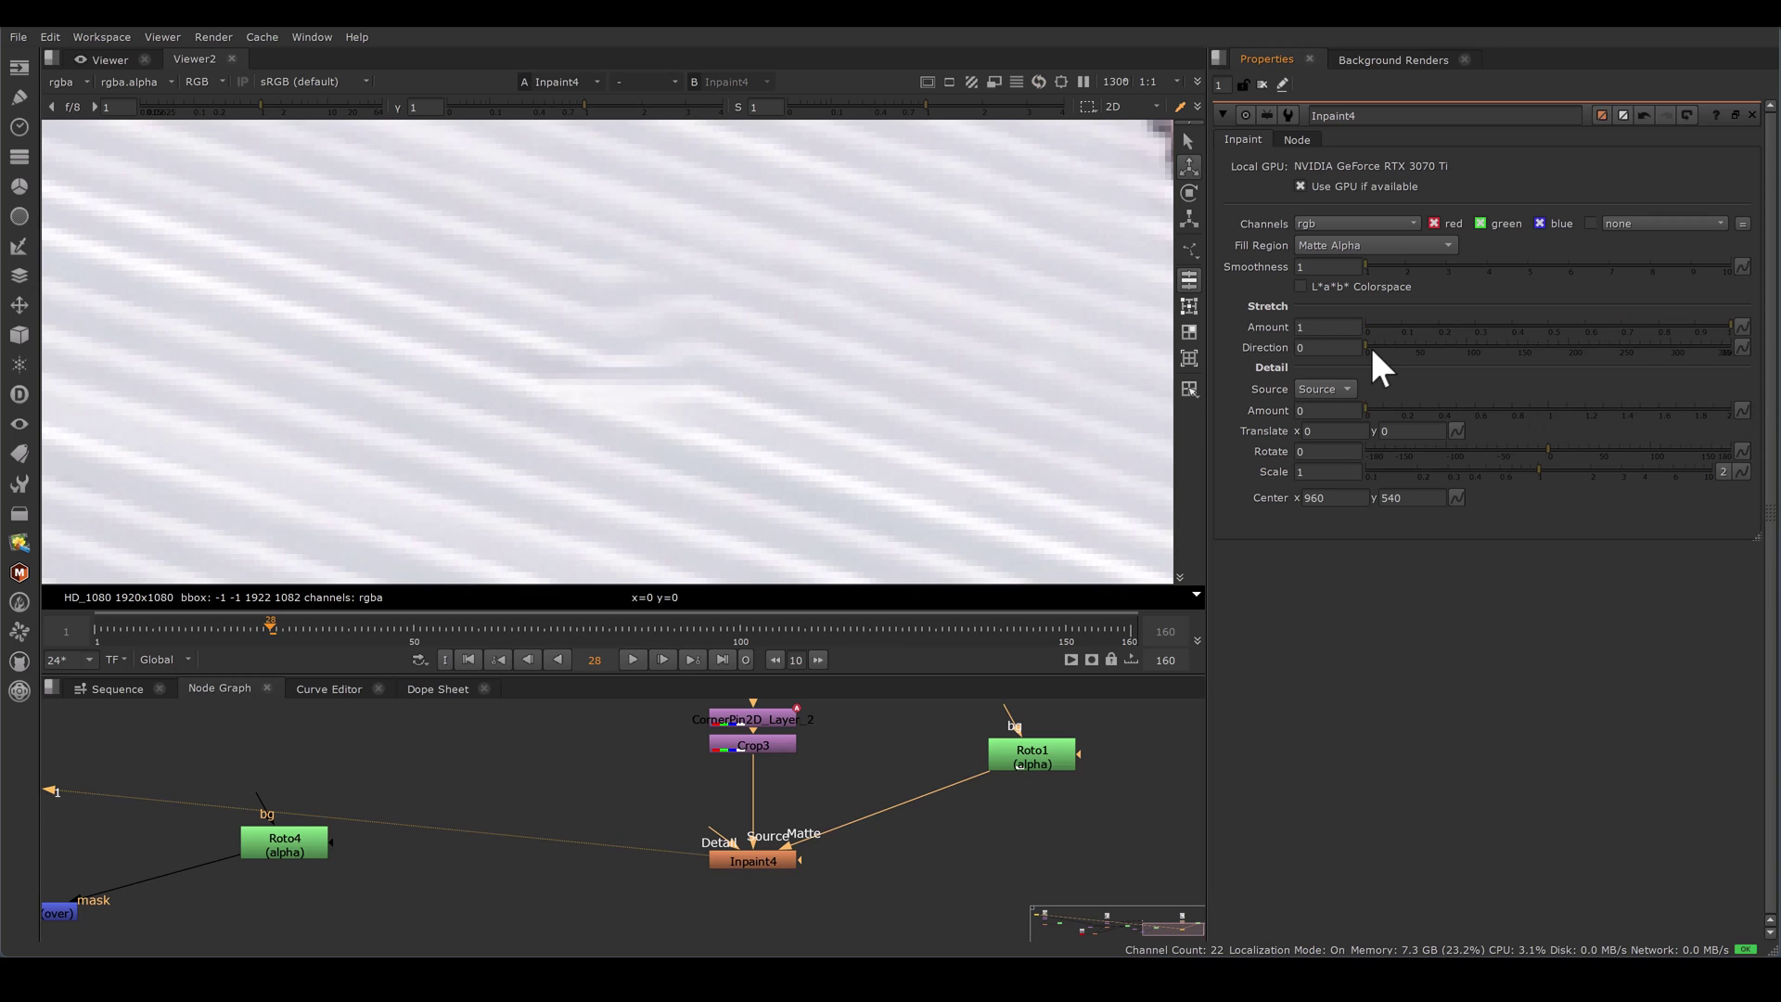
pyautogui.moveTo(1366, 345); pyautogui.dragTo(1532, 427)
pyautogui.scroll(-3, 656, 401)
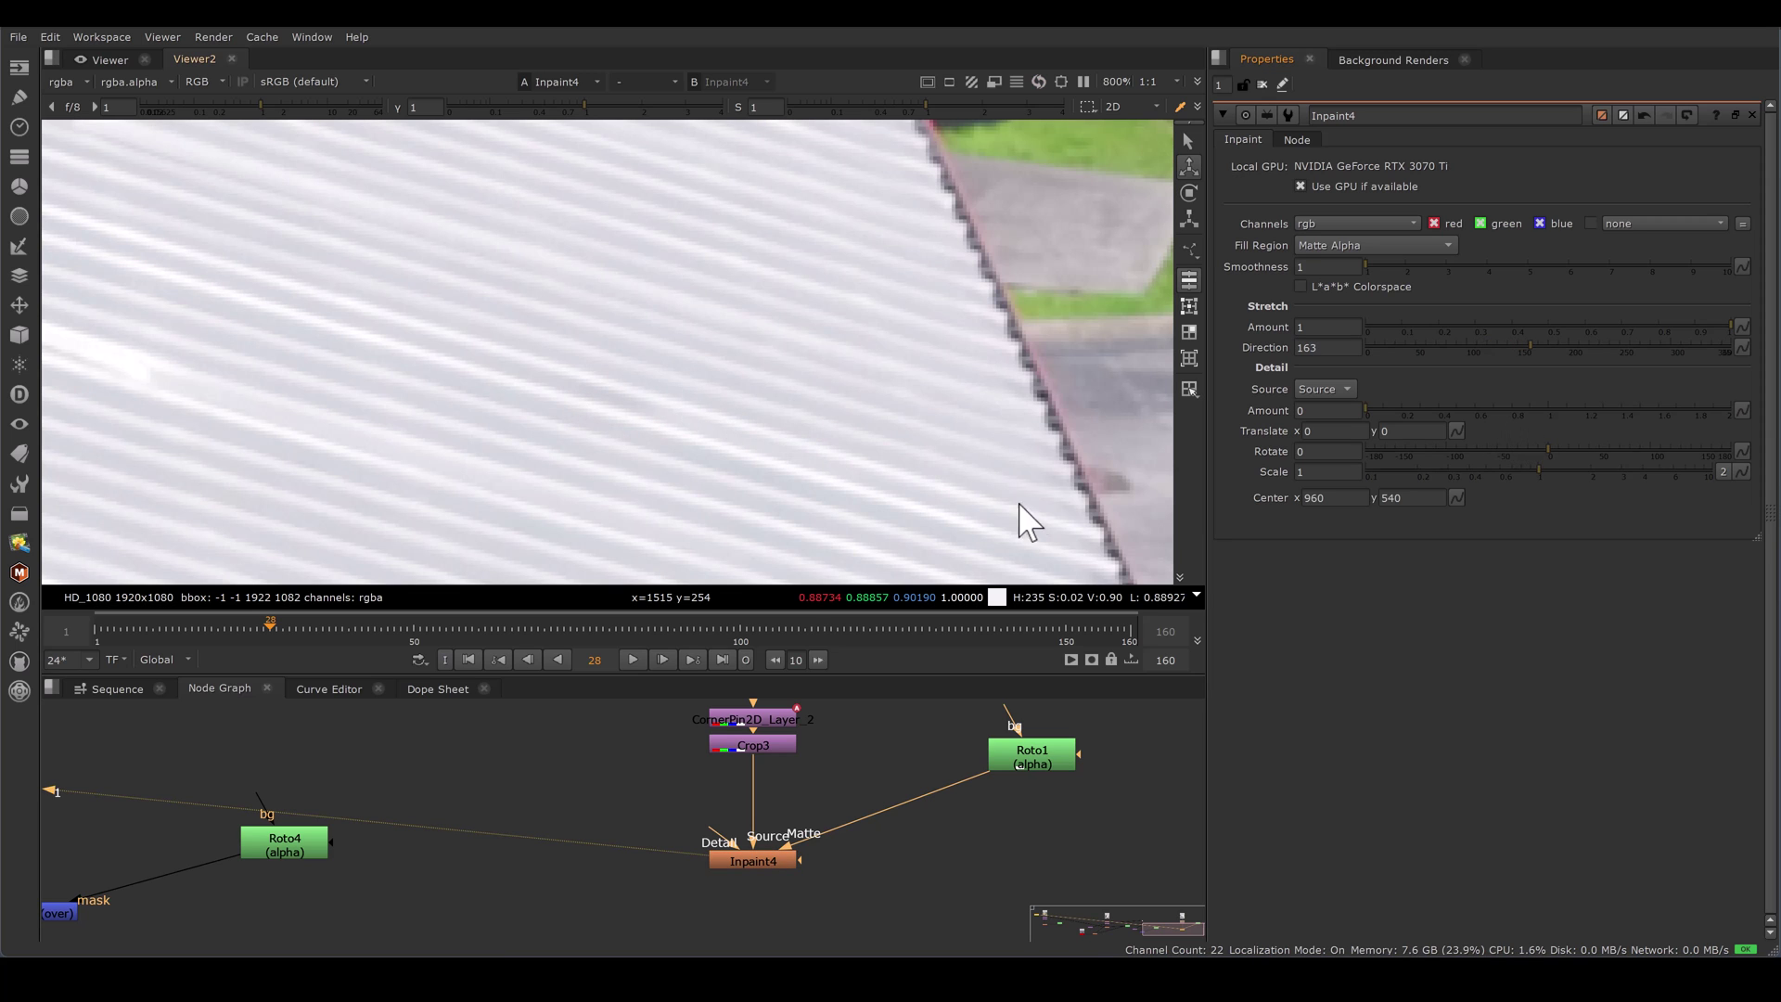
pyautogui.click(767, 856)
pyautogui.scroll(-1, 769, 856)
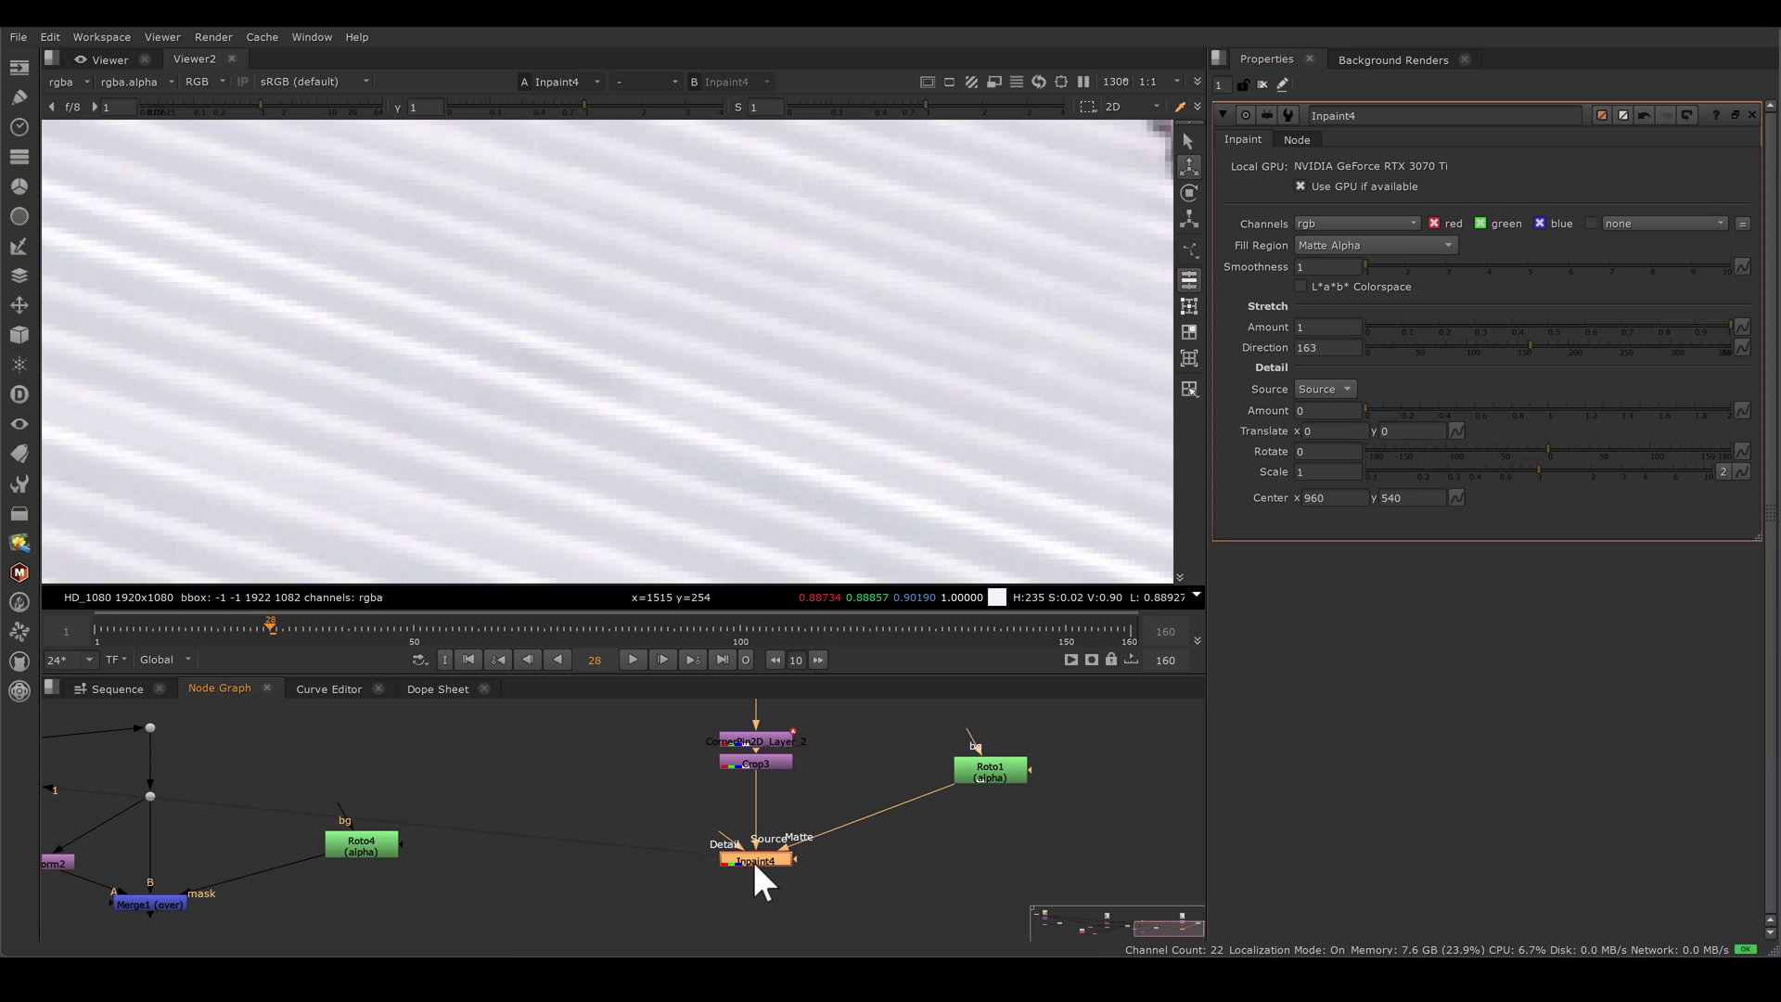
pyautogui.scroll(-3, 721, 409)
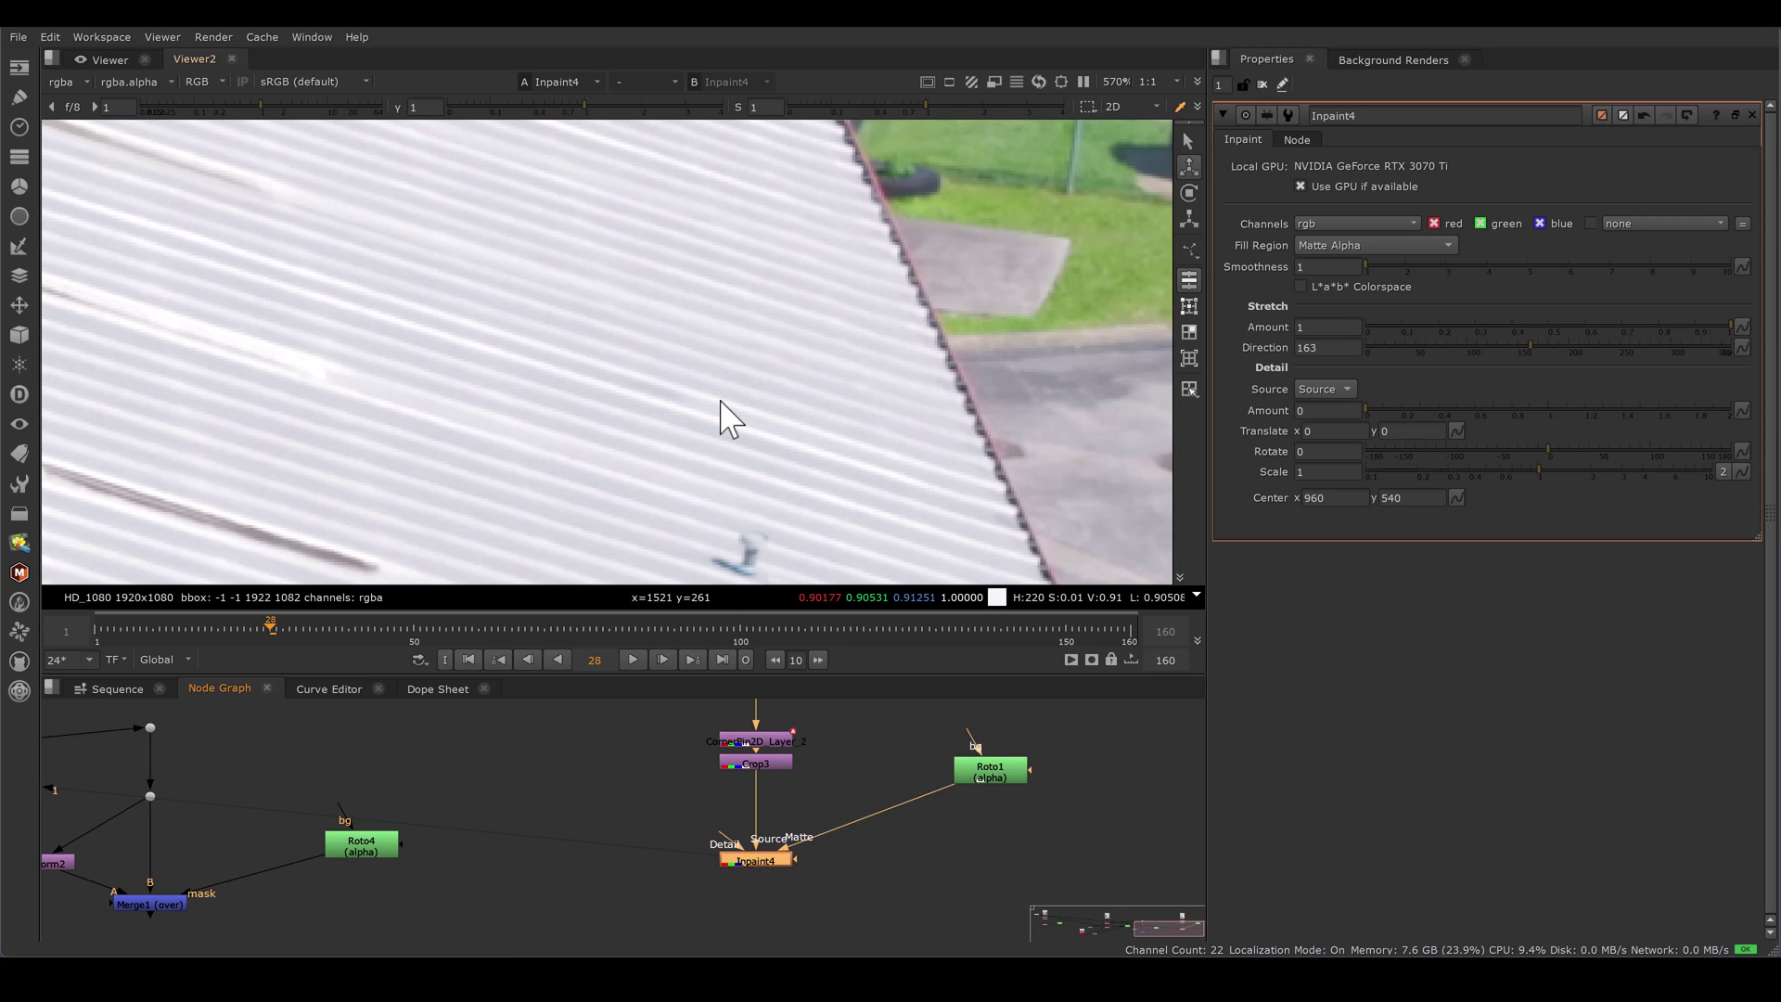